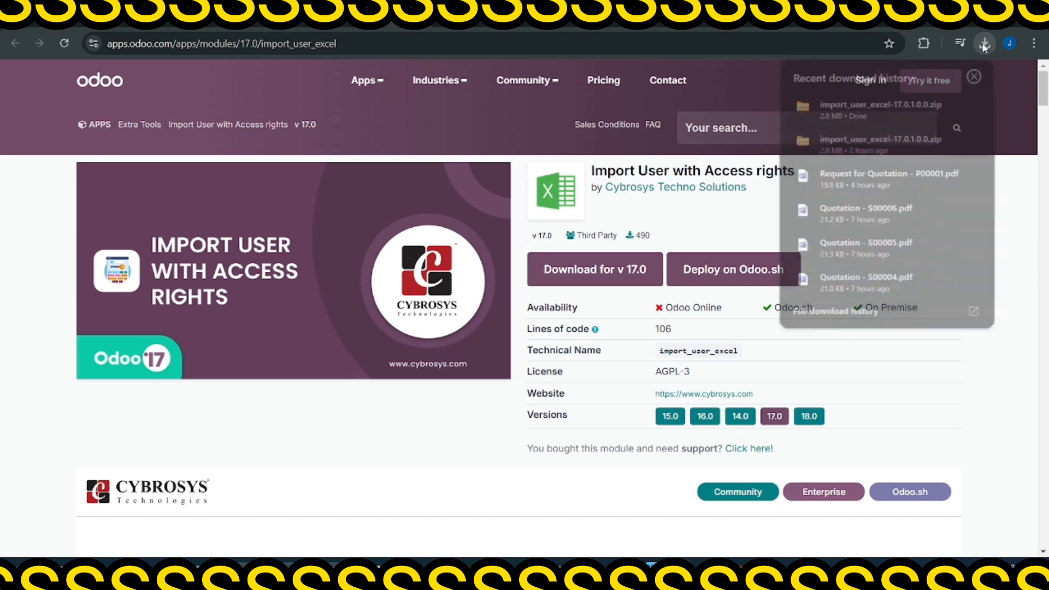
Open the downloaded import_user_excel-17.0.1.0.0 zip archive from its folder in WinRAR and dismiss the licence reminder
left_click(947, 103)
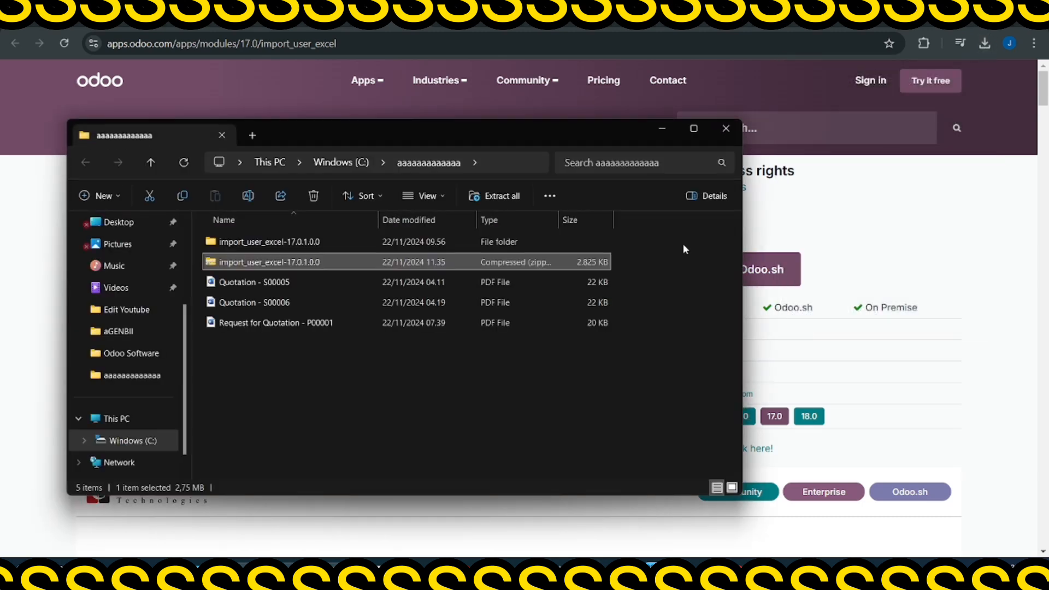
right_click(461, 262)
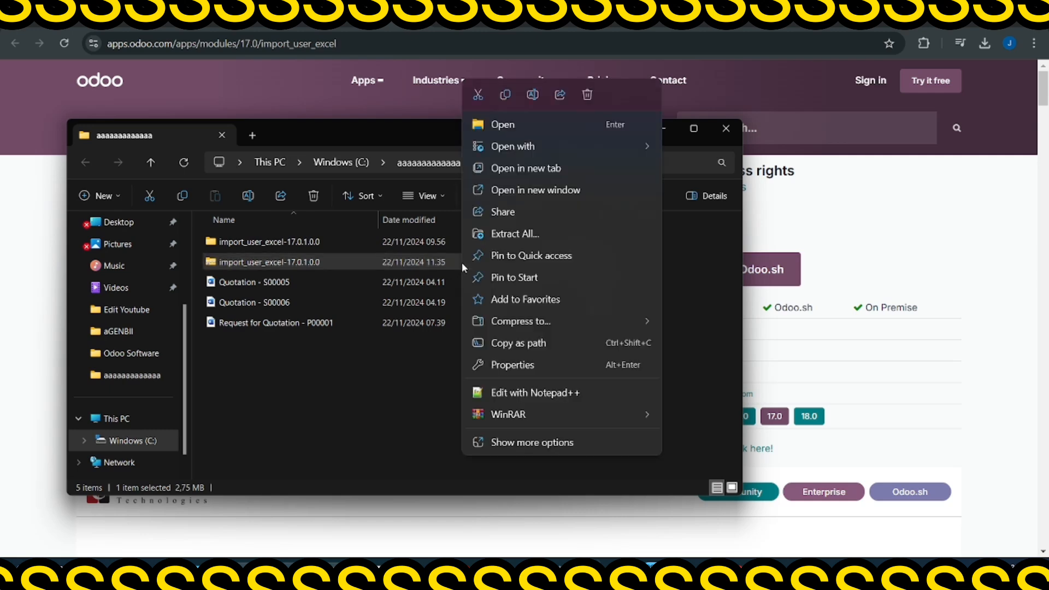
mouse_move(544, 415)
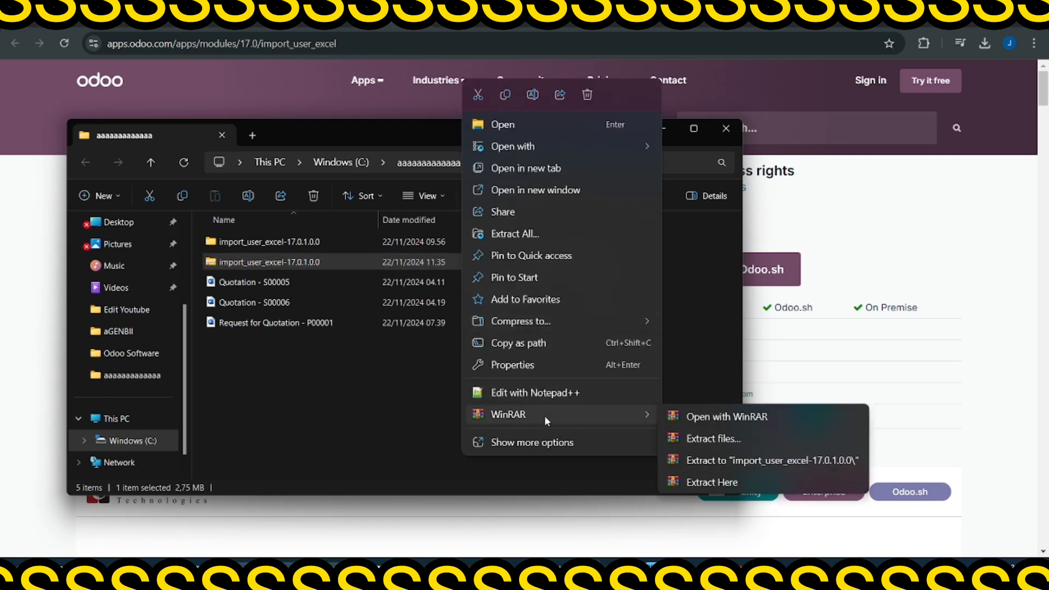
left_click(708, 416)
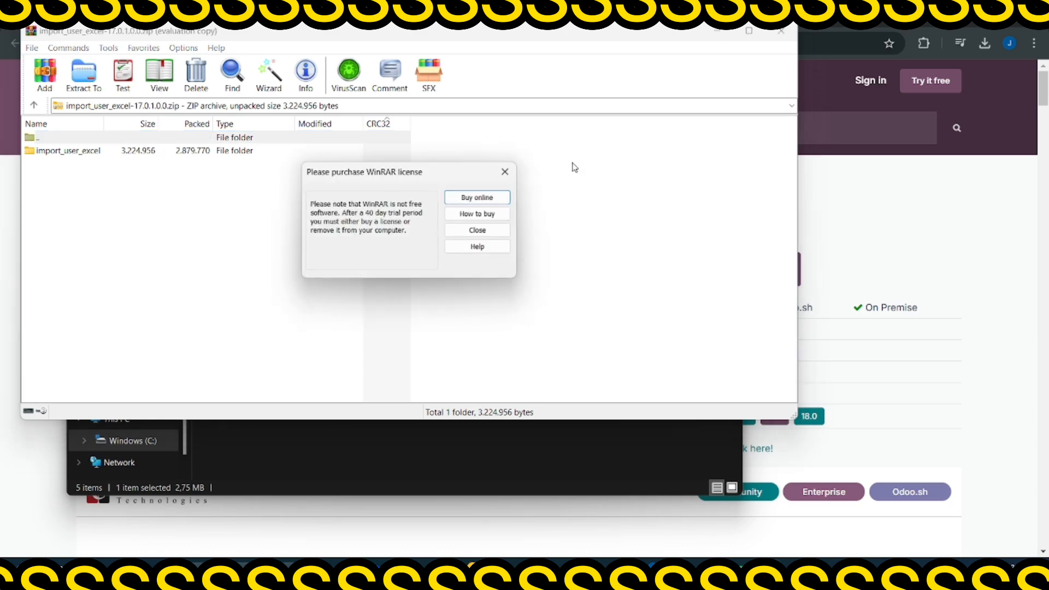
left_click(504, 170)
Start extracting the archive and choose C:\Program Files\Odoo 17.0.20240923\server as the destination path
left_click(81, 81)
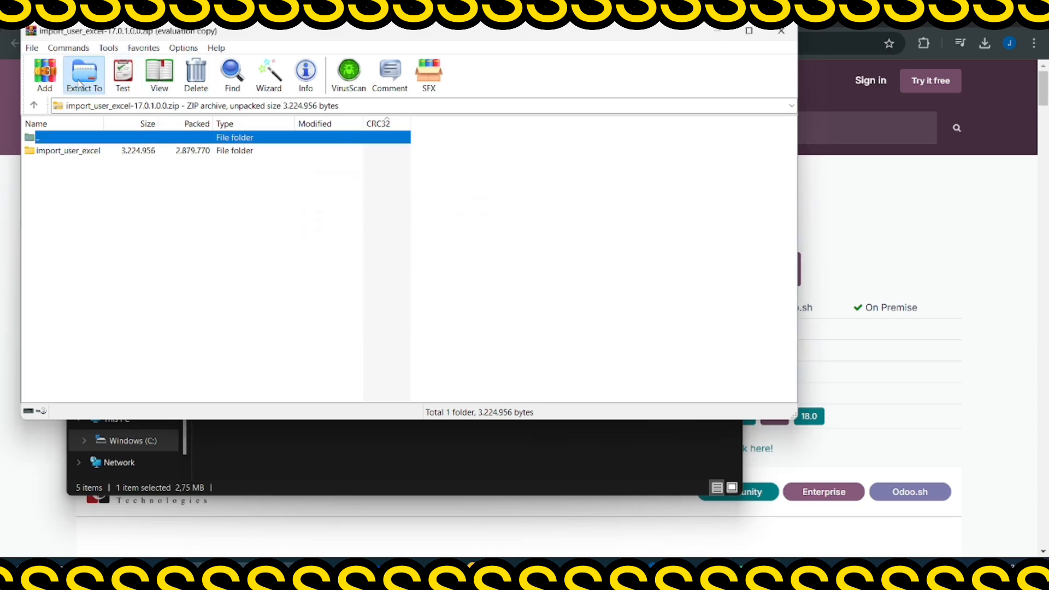
scroll(456, 268, "down", 1)
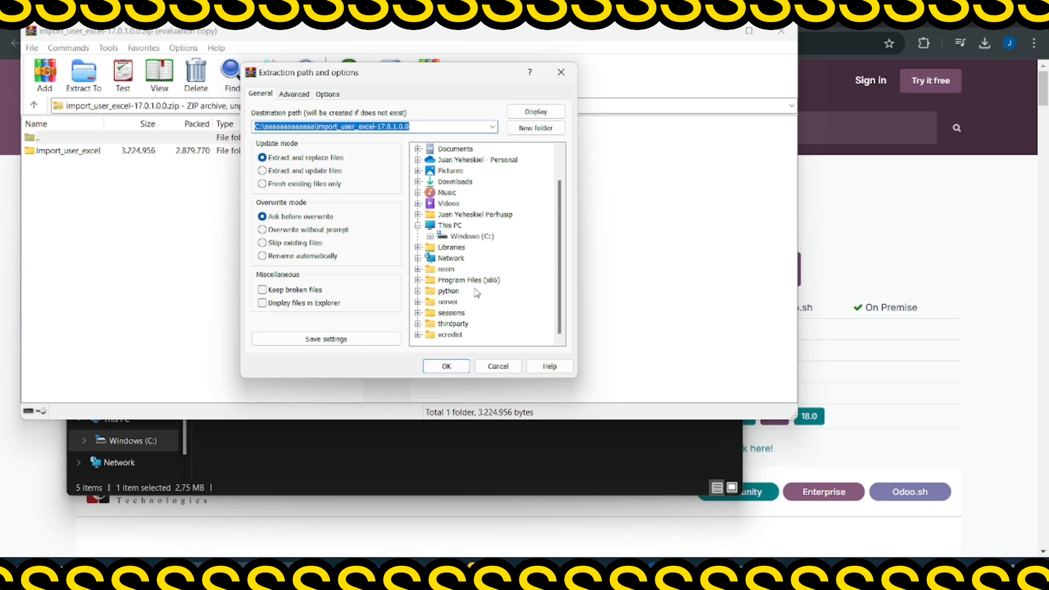
scroll(485, 303, "up", 1)
scroll(464, 317, "down", 1)
scroll(466, 325, "up", 1)
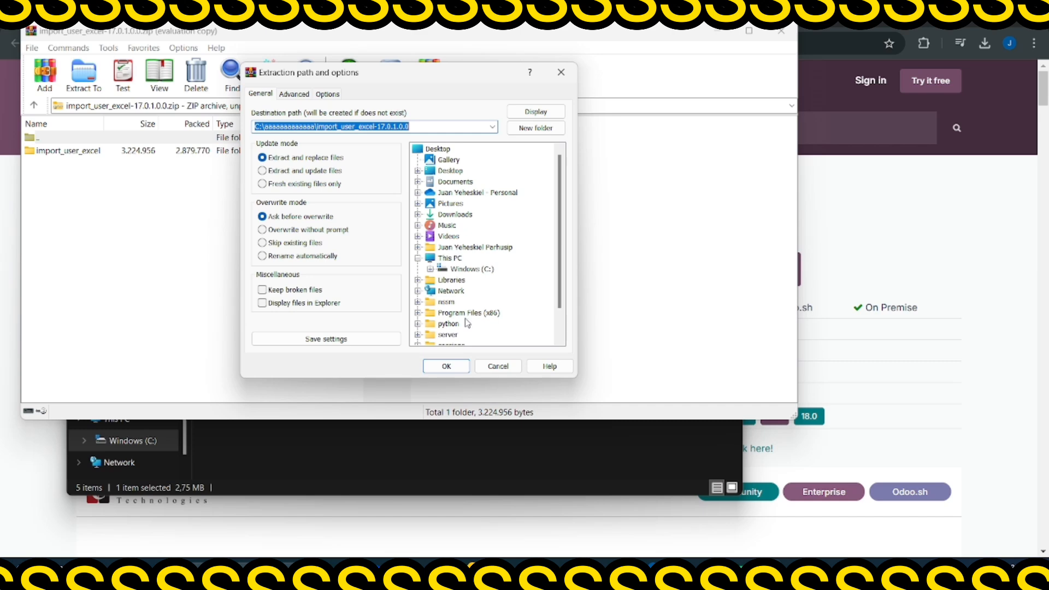
scroll(467, 323, "down", 1)
scroll(470, 326, "up", 1)
scroll(478, 318, "down", 1)
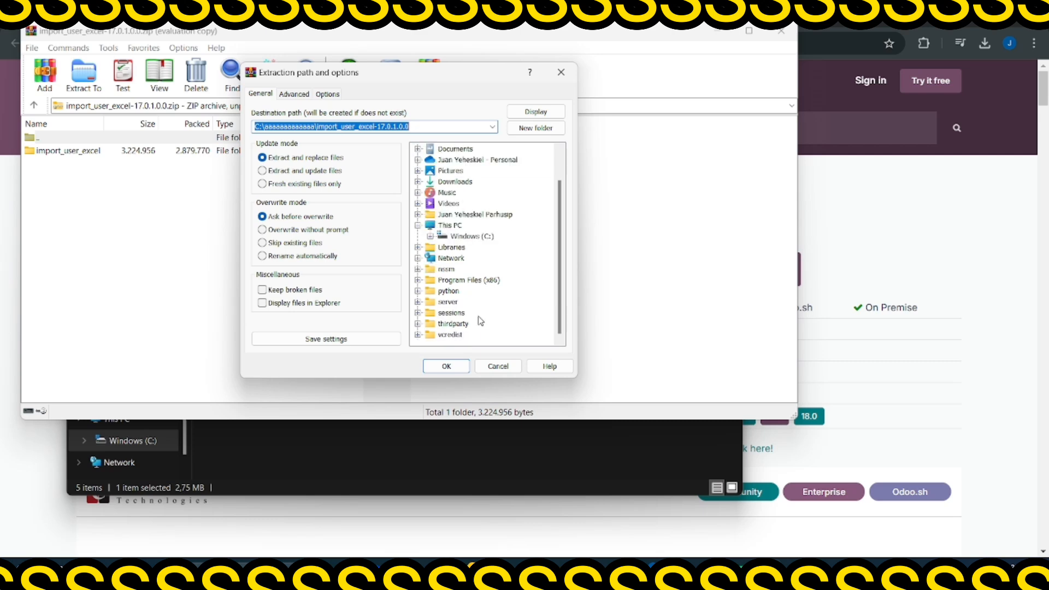
scroll(480, 321, "up", 1)
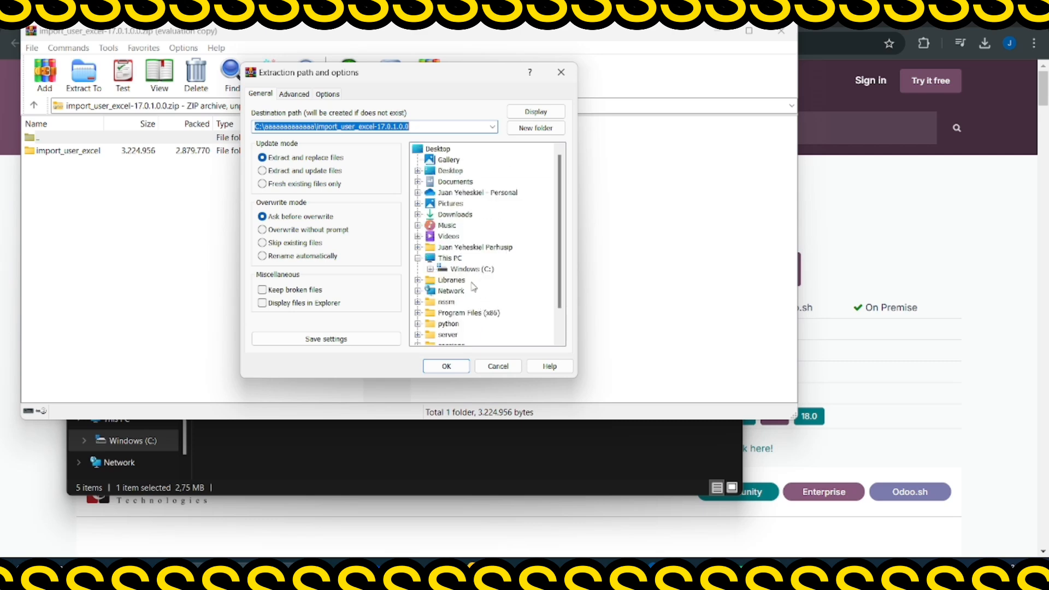
left_click(475, 269)
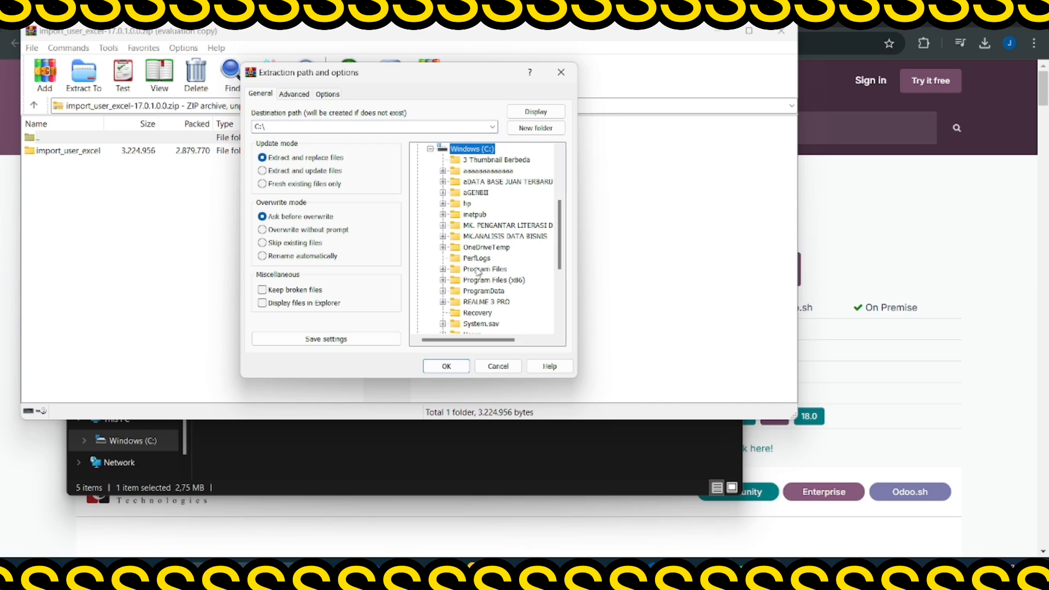
left_click(497, 270)
scroll(498, 272, "down", 5)
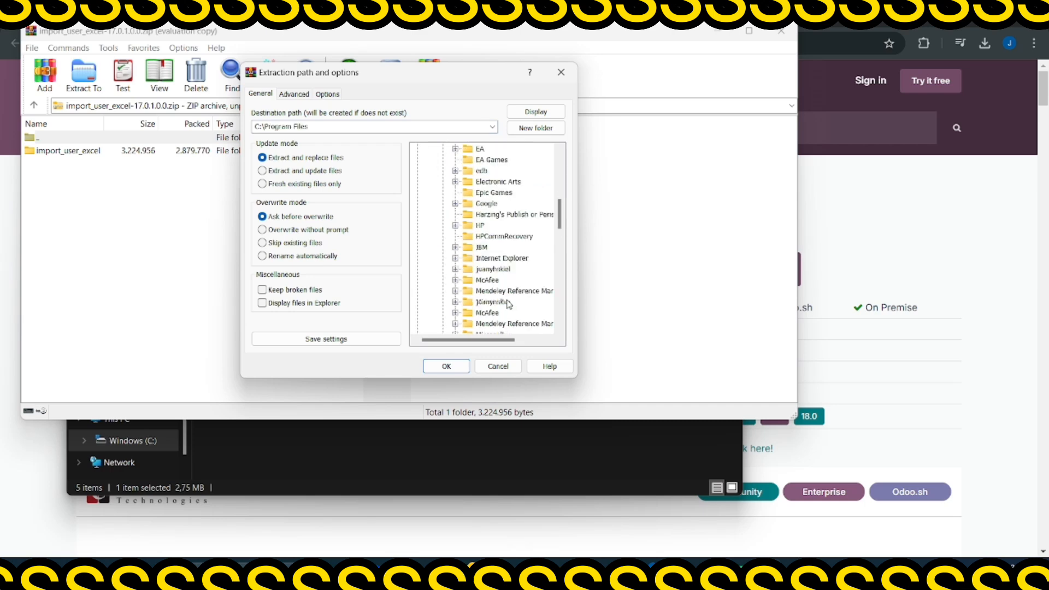
scroll(517, 320, "down", 2)
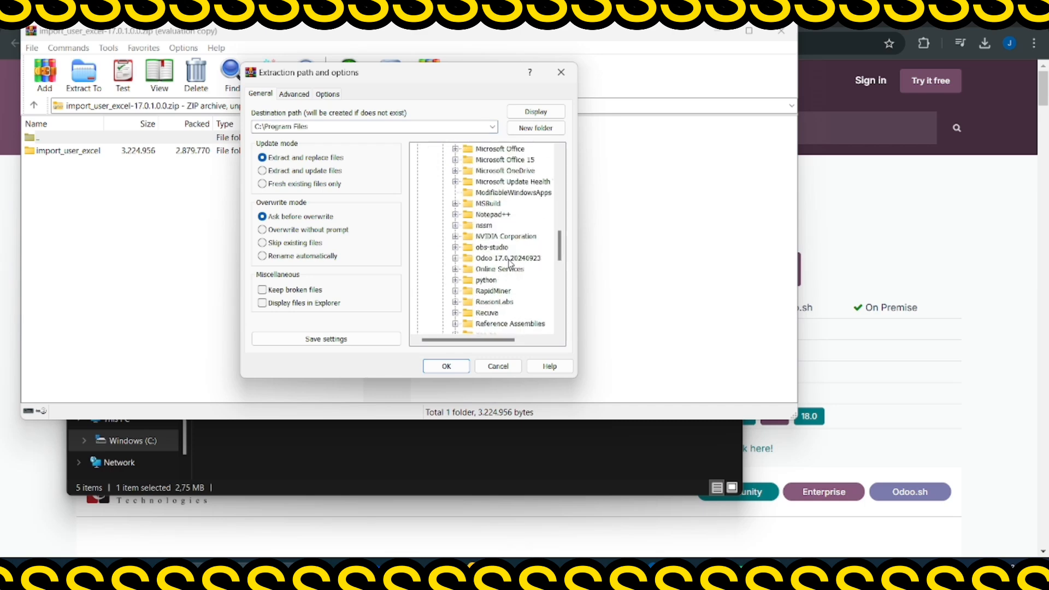
left_click(509, 259)
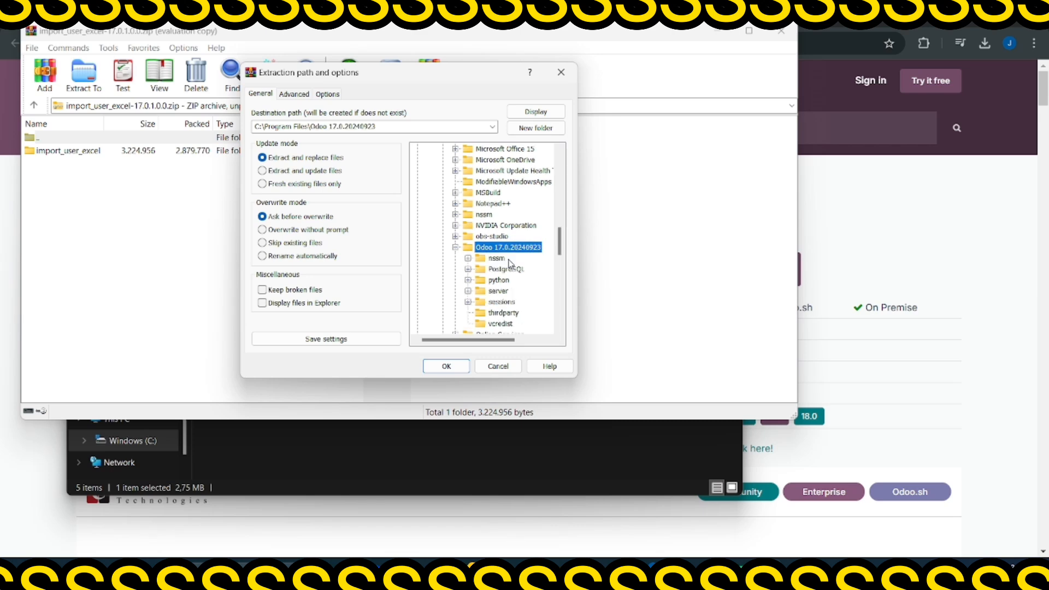
left_click(508, 291)
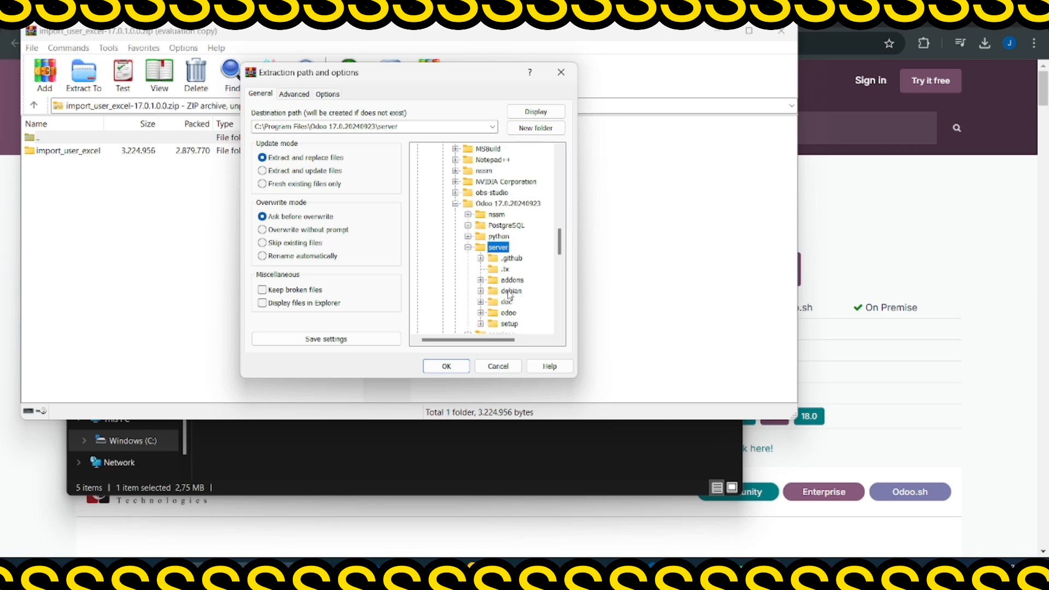
Change the destination to the addons folder inside the Odoo server folder and extract the archive there
scroll(516, 297, "down", 1)
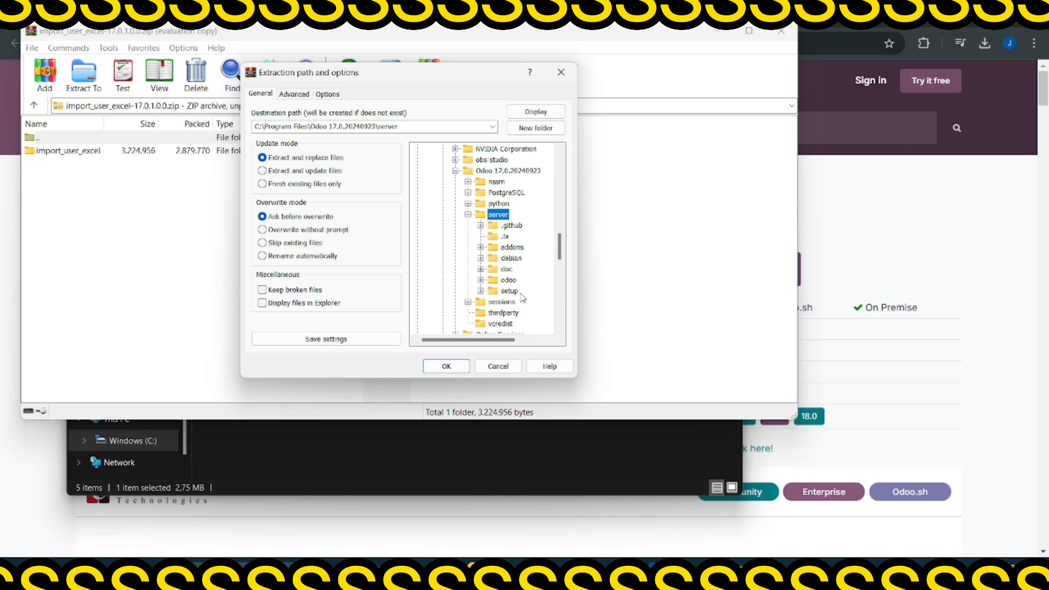
scroll(523, 300, "down", 2)
scroll(523, 303, "up", 3)
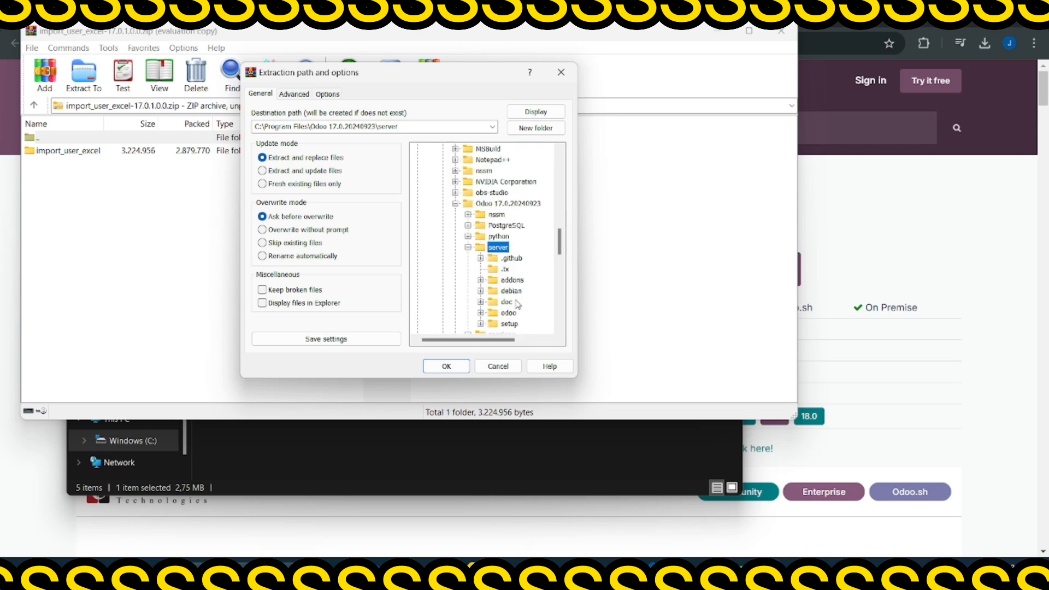
scroll(522, 321, "down", 1)
scroll(522, 322, "down", 5)
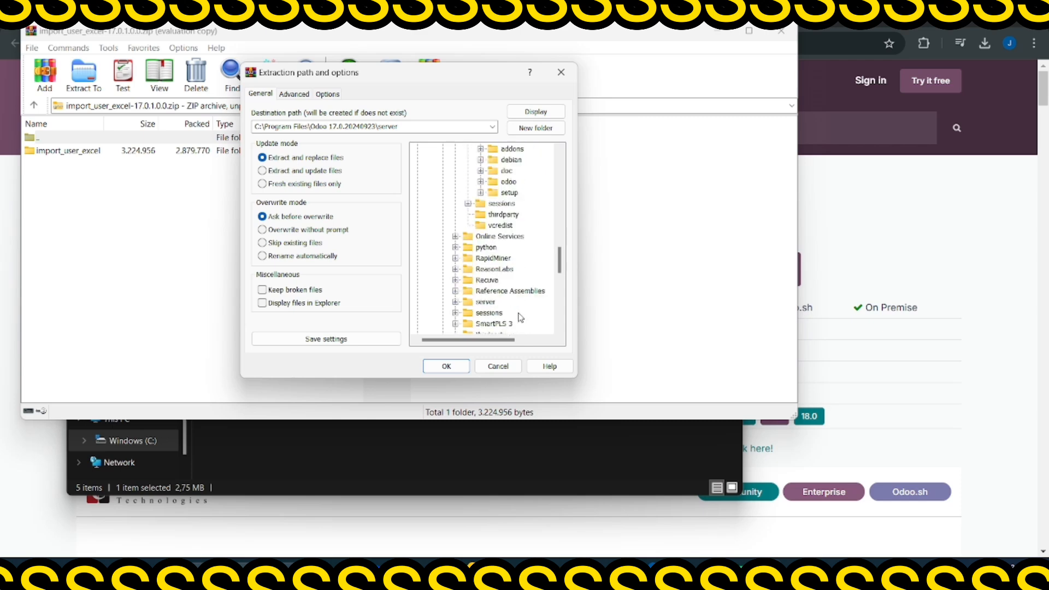
scroll(519, 321, "down", 3)
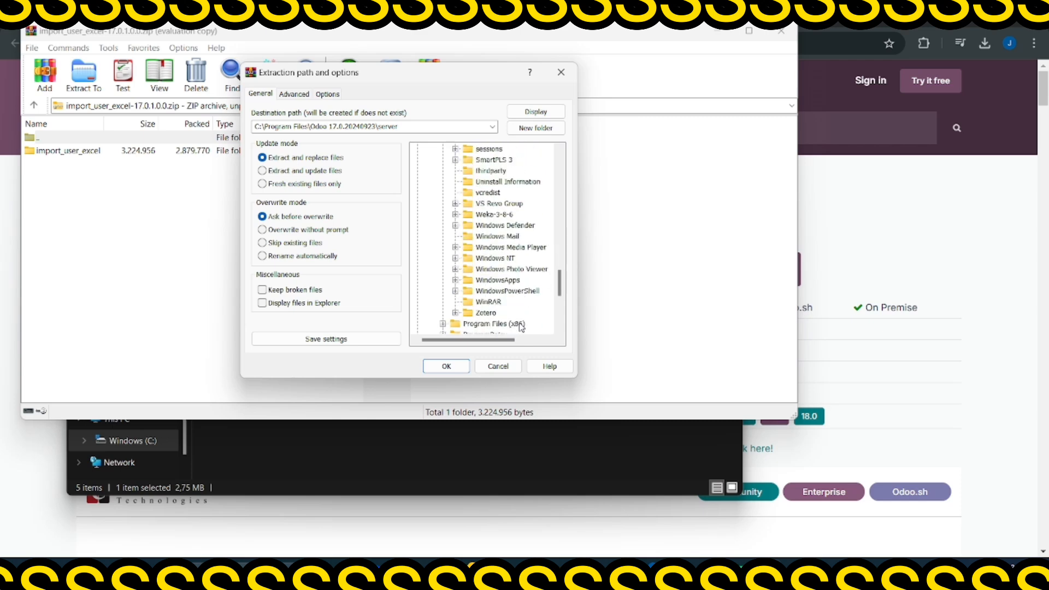
scroll(518, 322, "up", 5)
scroll(514, 298, "up", 1)
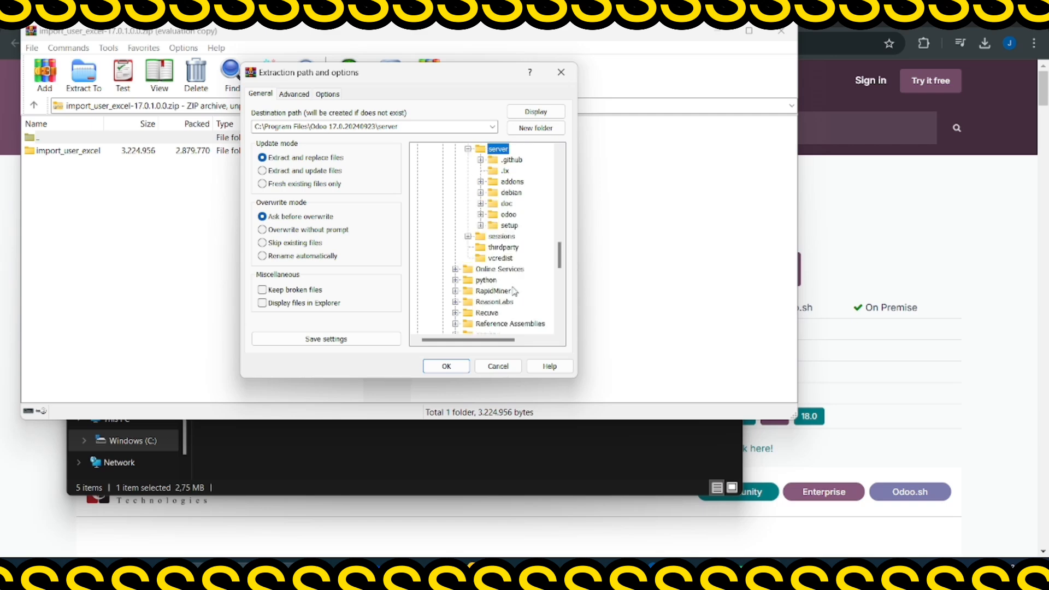
left_click(516, 183)
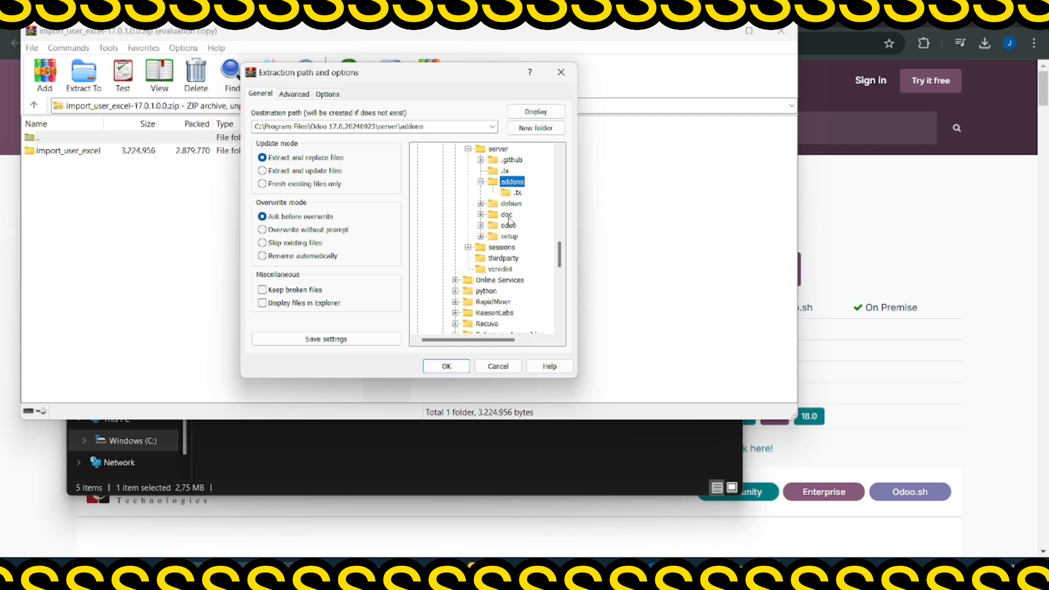
left_click(455, 370)
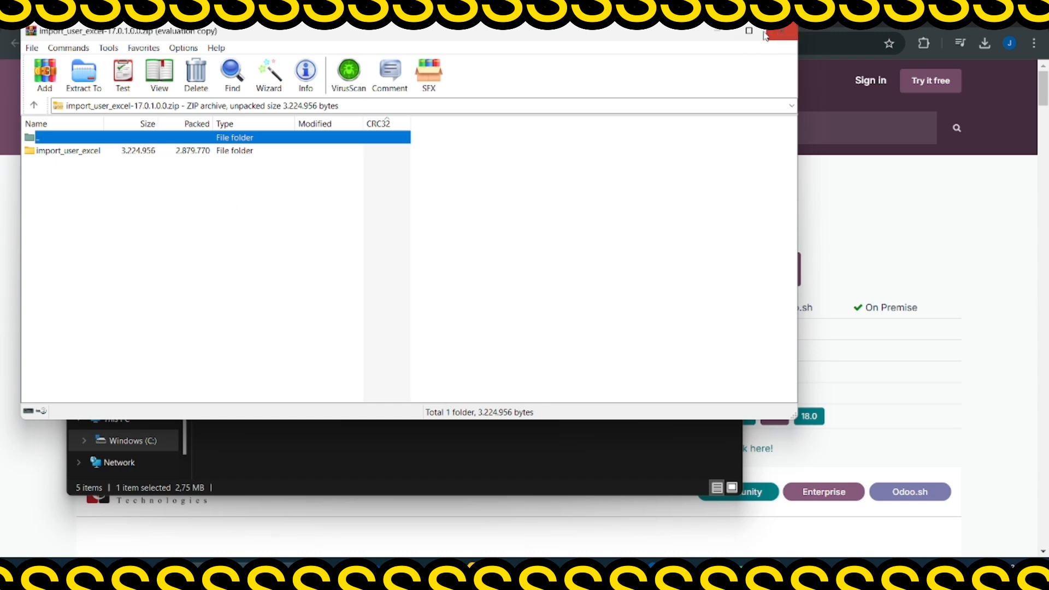
Close the archive window and minimize the file, browser and recorder windows to get to the desktop
left_click(731, 34)
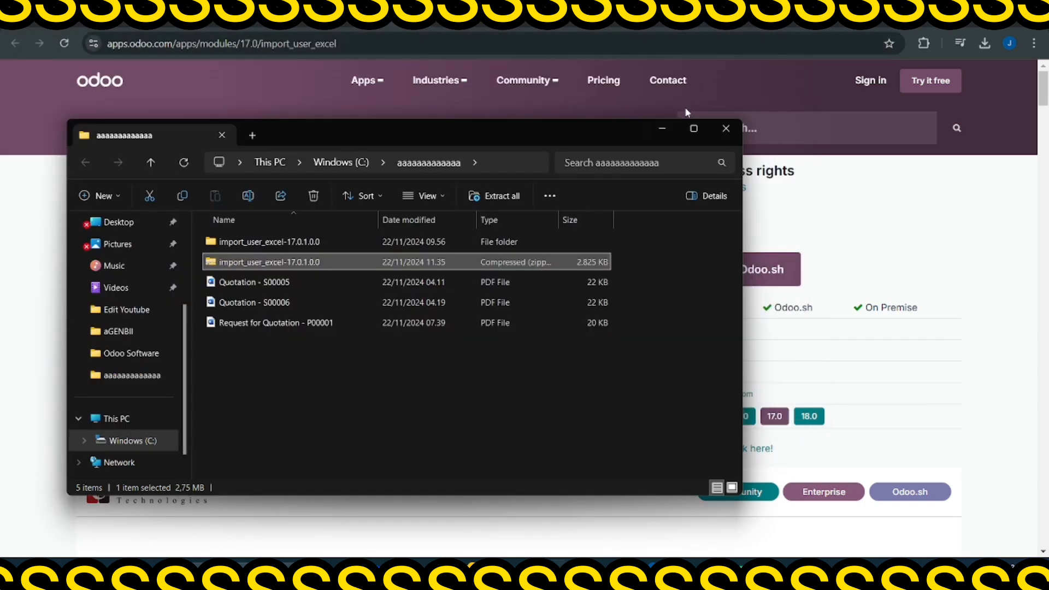
left_click(667, 128)
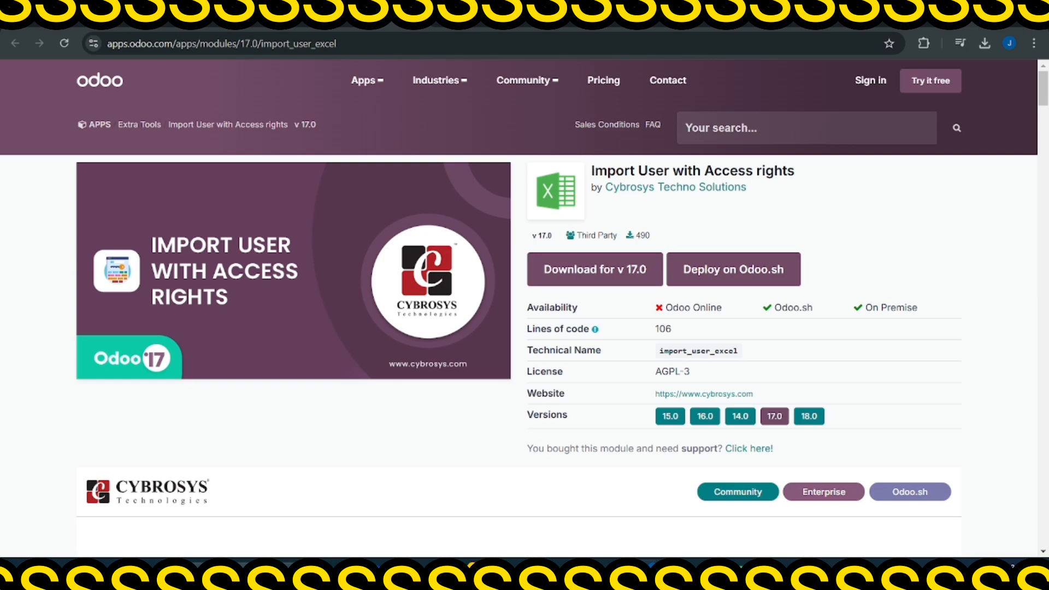
left_click(971, 19)
left_click(971, 20)
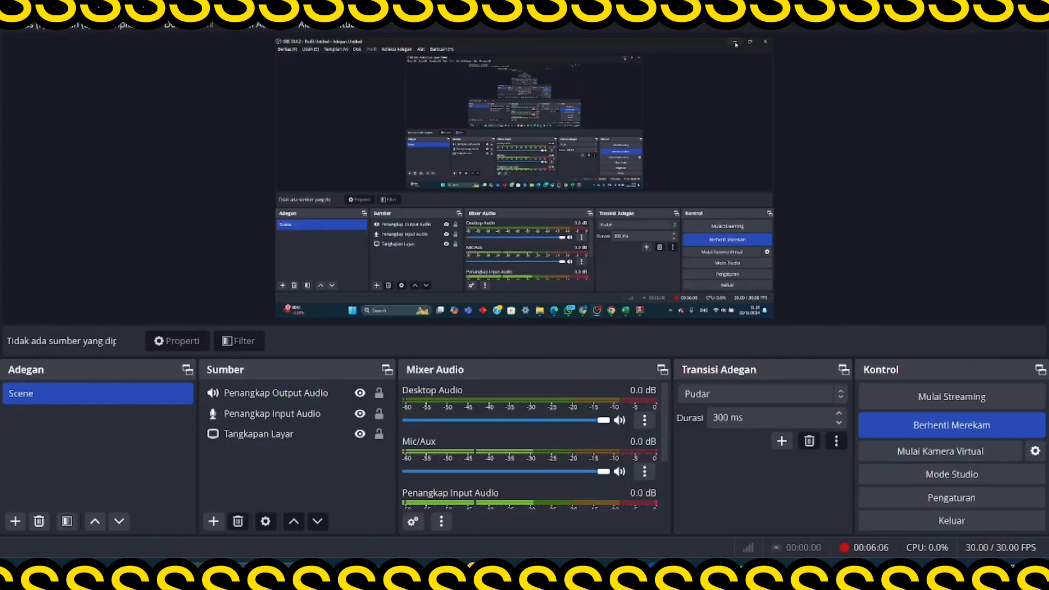
left_click(972, 20)
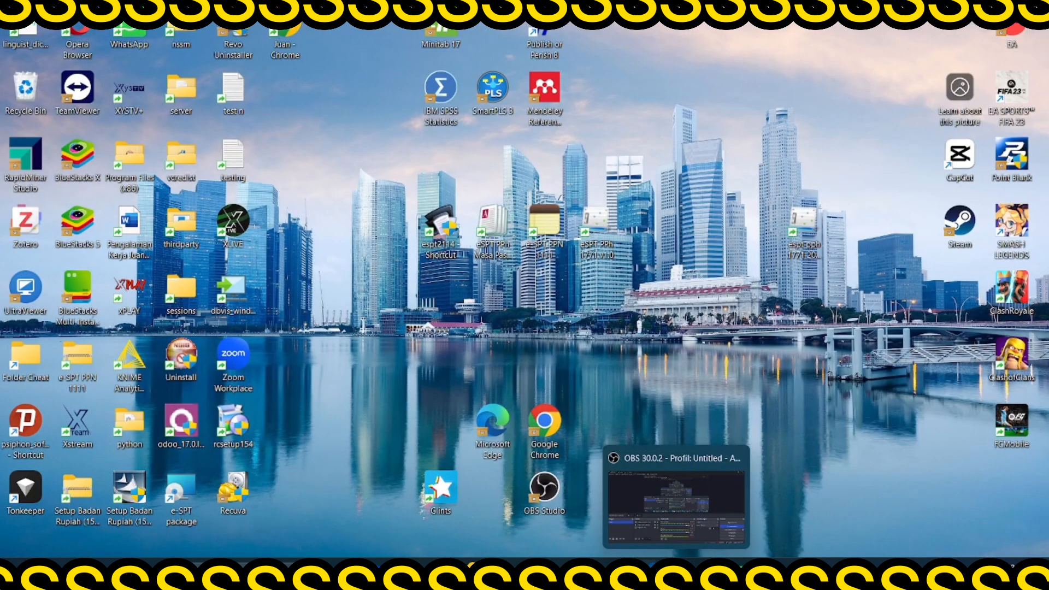
left_click(707, 573)
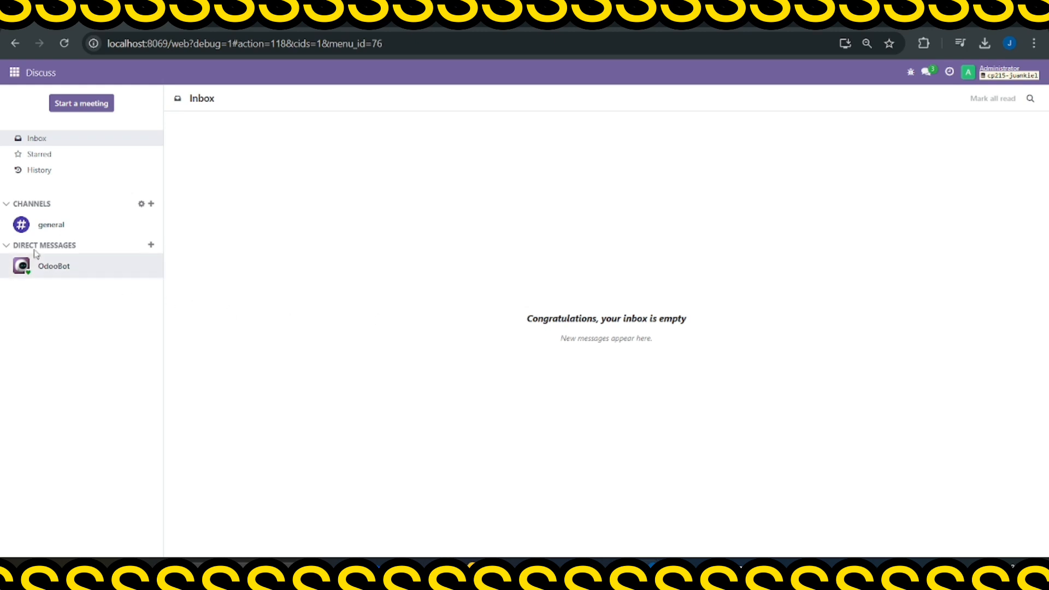
Open the Users list in the Settings of the local Odoo database
left_click(10, 76)
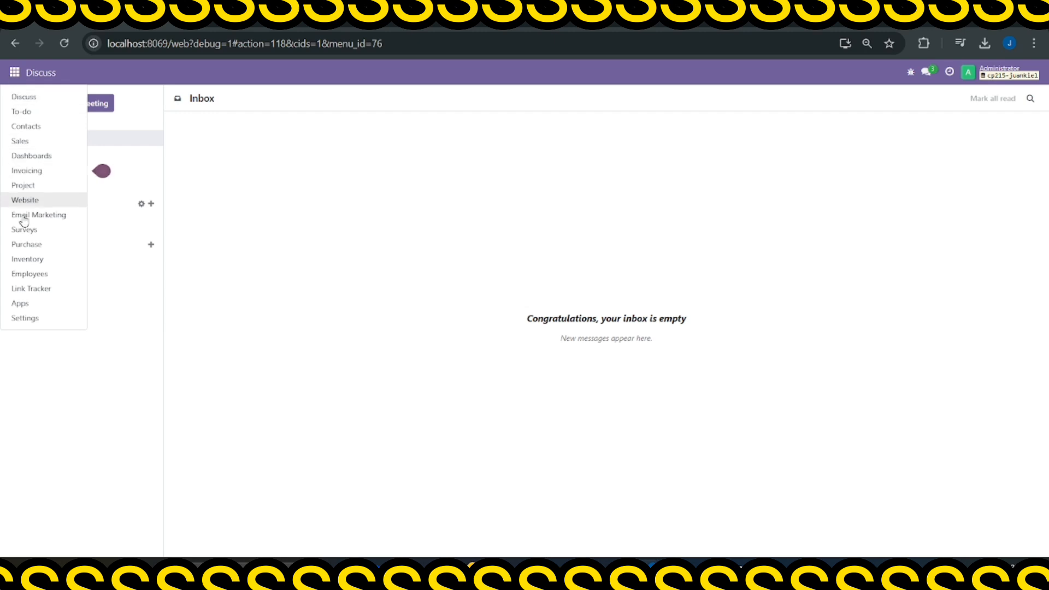
left_click(38, 317)
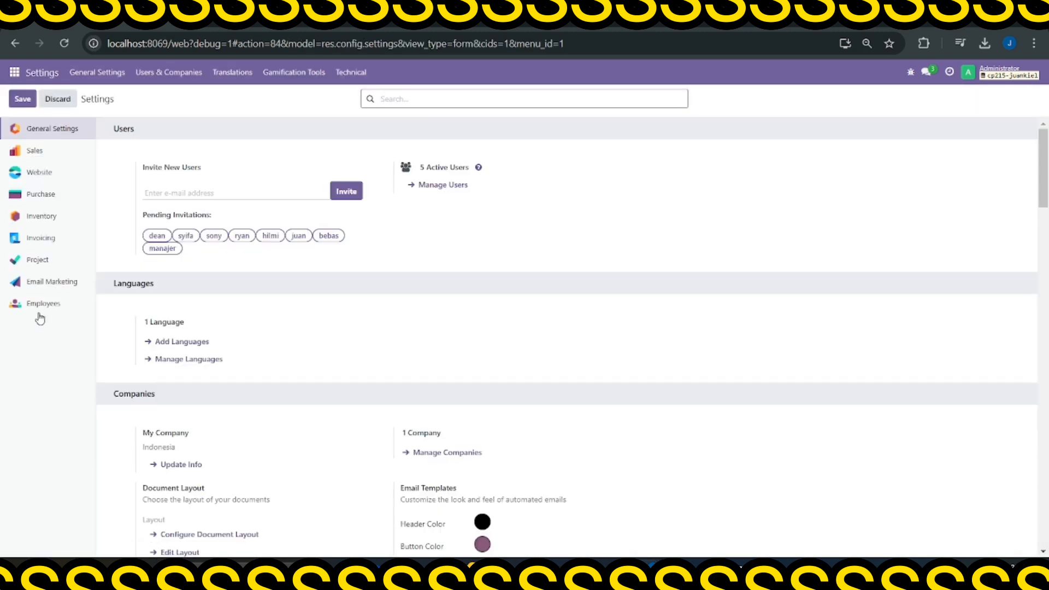
left_click(166, 79)
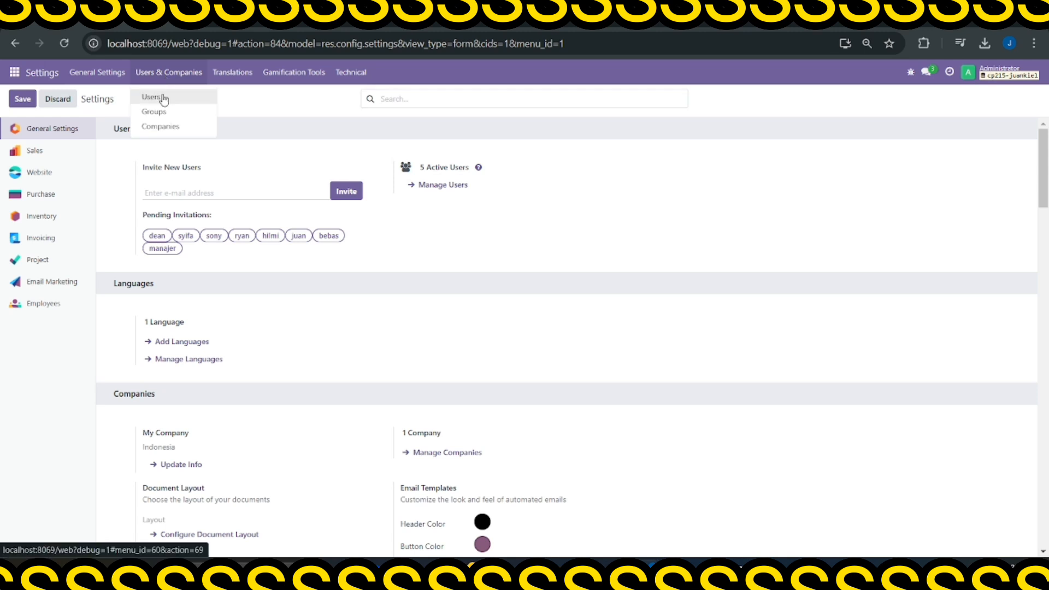
left_click(164, 98)
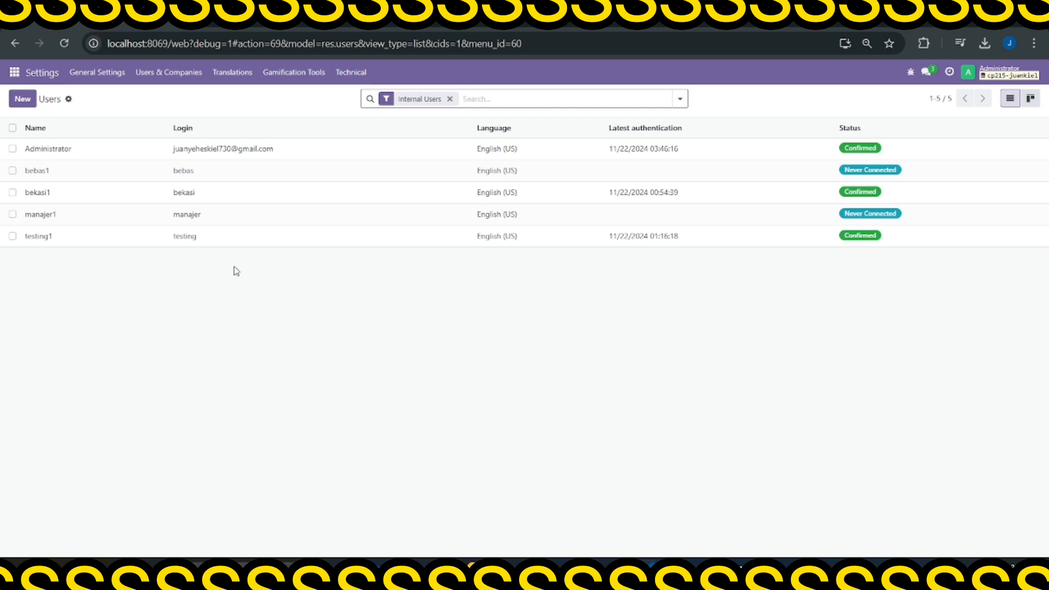
Load the Book1 CSV file into a record import for Users and test the import
left_click(68, 99)
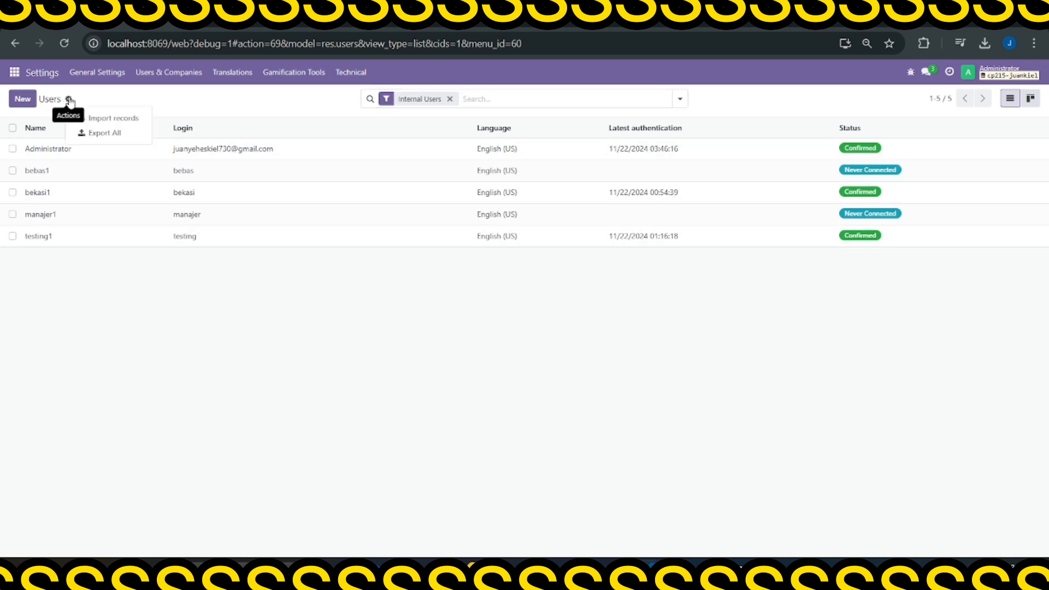
left_click(100, 119)
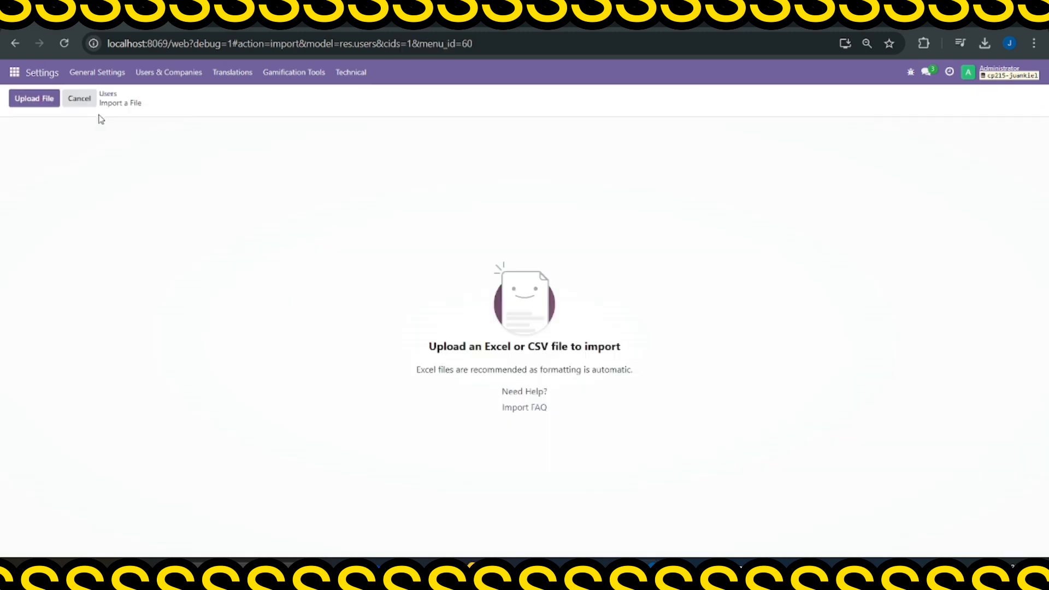
left_click(42, 99)
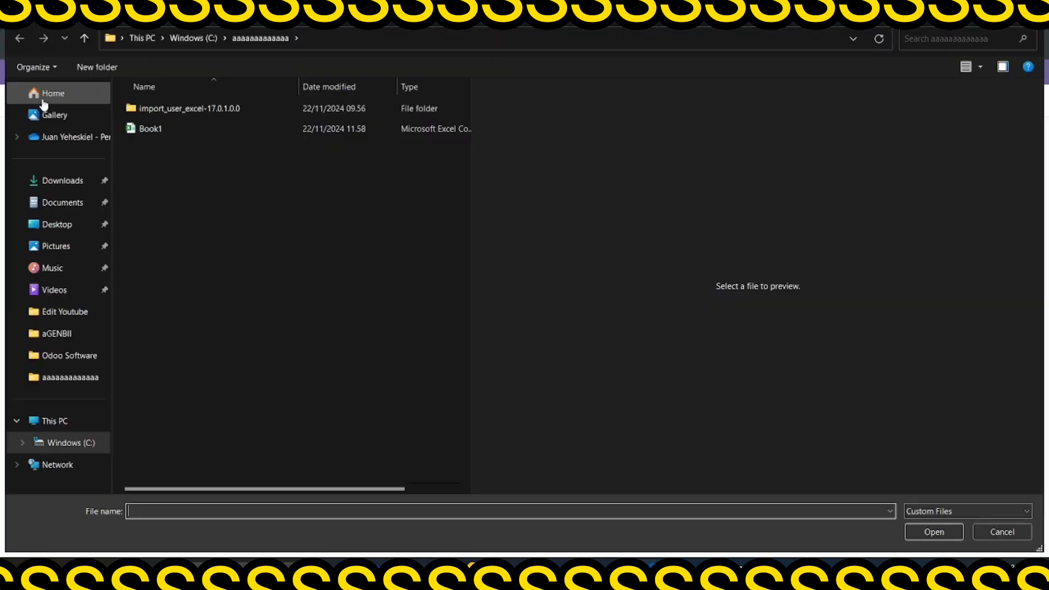
left_click(164, 129)
left_click(909, 532)
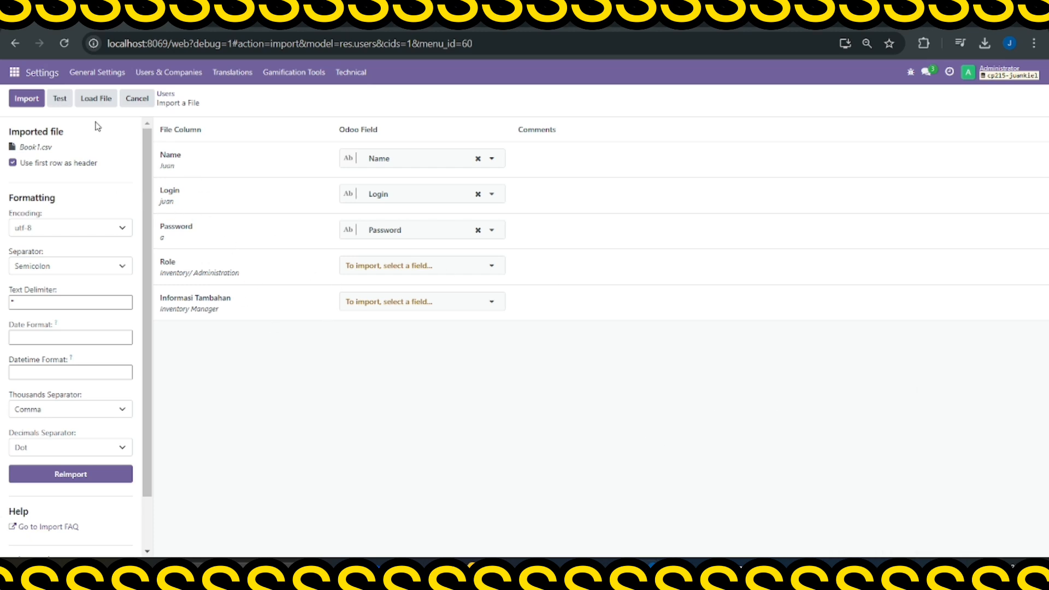
left_click(59, 99)
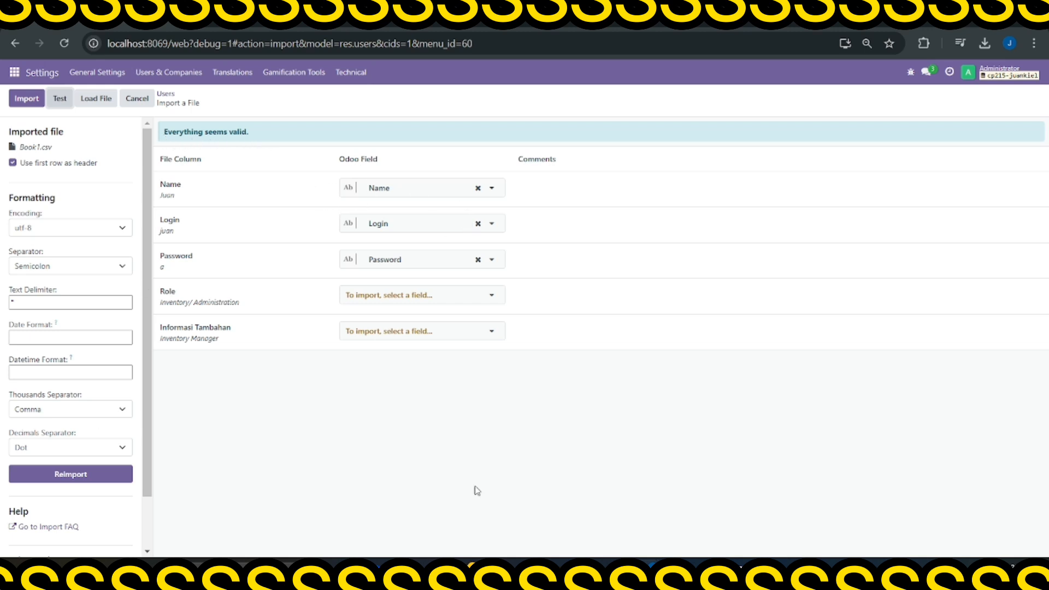
Import the tested user records from the Book1 CSV file and dismiss the chat notification
left_click(13, 100)
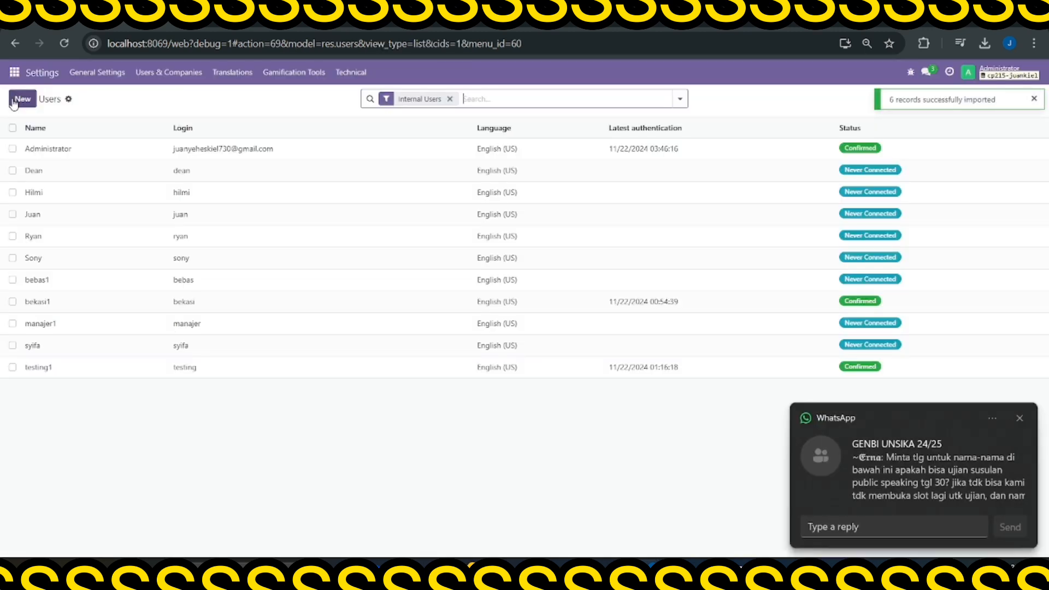
left_click(1019, 418)
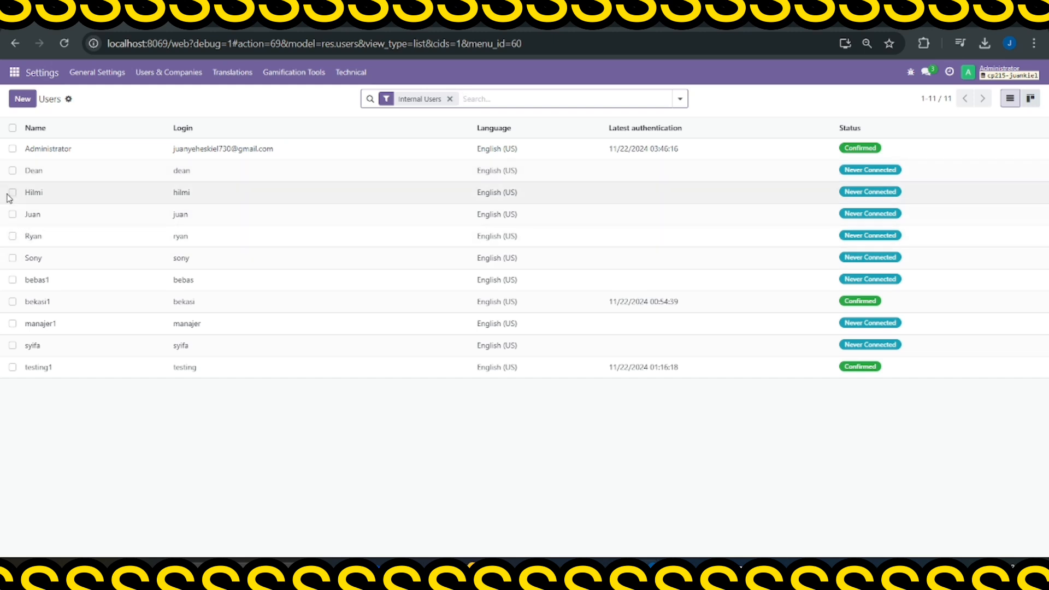
Open the fourth user in the Users list and append "(Inventory Manager)" to the user's name
left_click(33, 214)
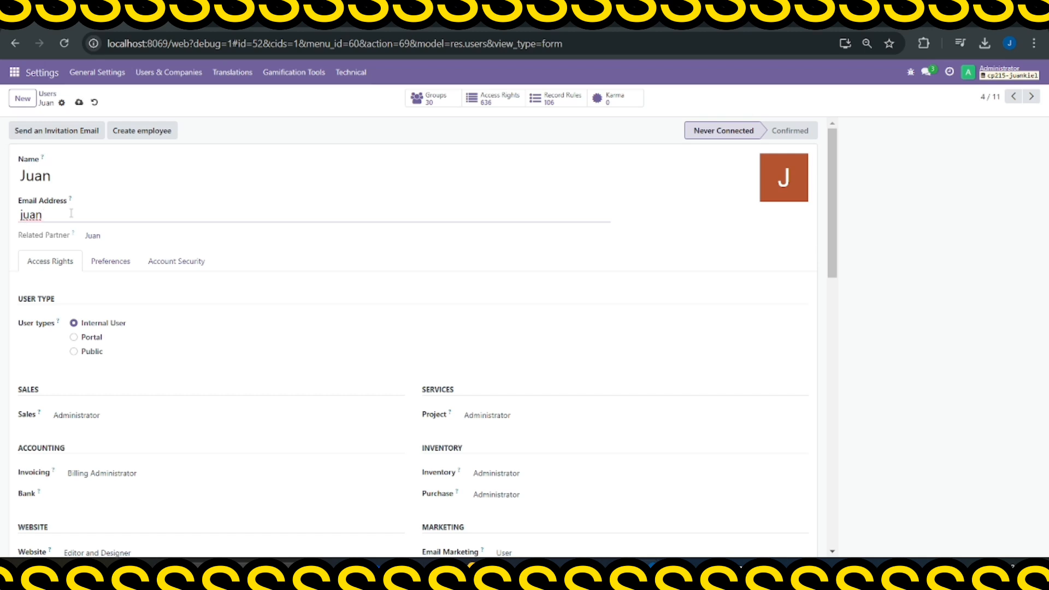
left_click(82, 176)
type("(")
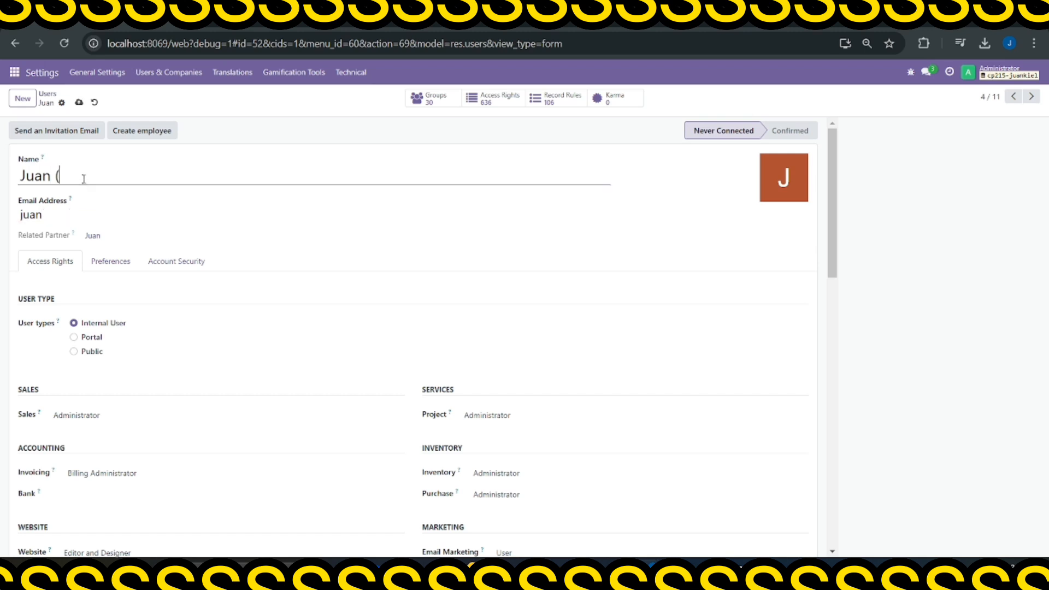
type("Inventory Manager")
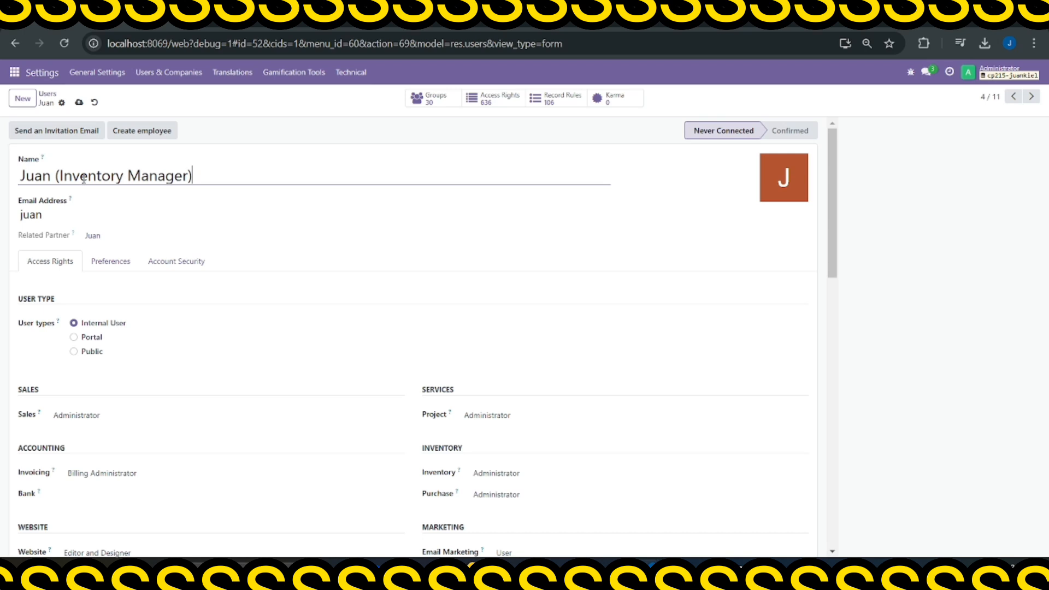
scroll(54, 339, "down", 2)
scroll(87, 317, "up", 2)
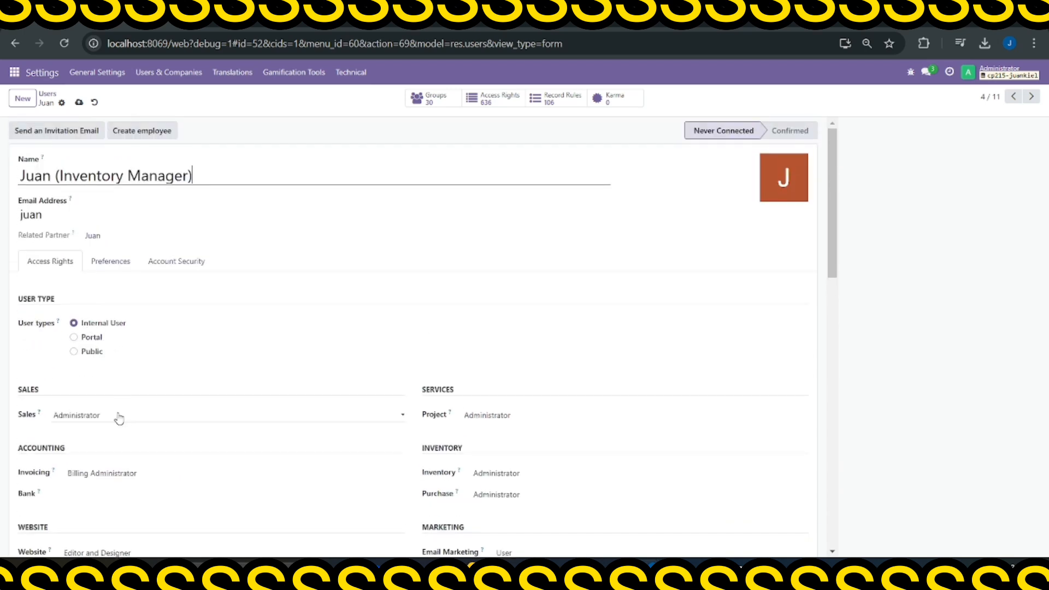
Set the inventory manager's access rights to User: All Documents for Sales, Administrator for Inventory and User for Purchase
left_click(118, 417)
left_click(121, 462)
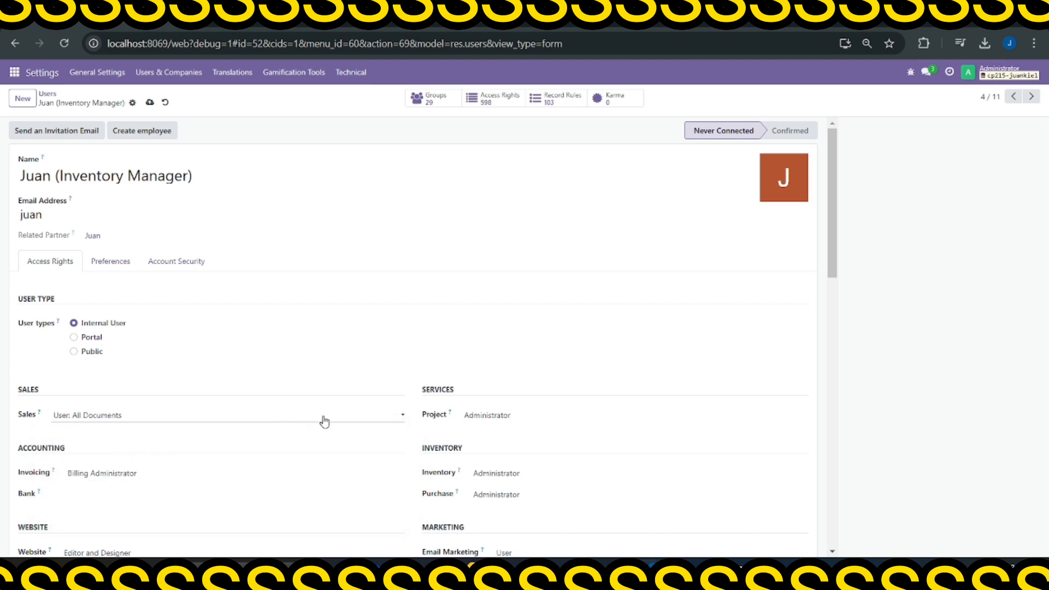
scroll(469, 458, "down", 1)
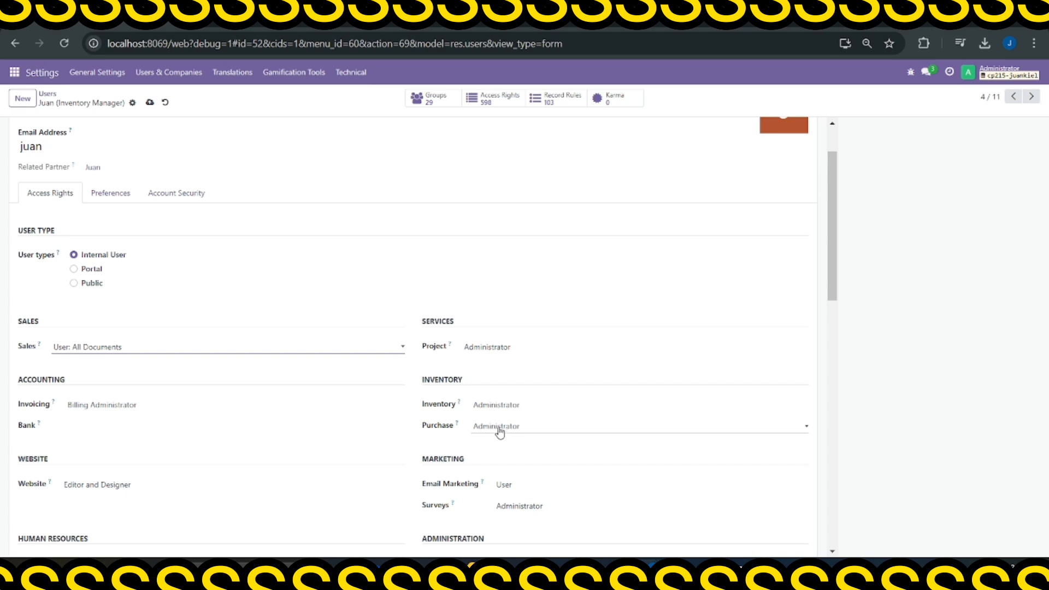
left_click(497, 405)
left_click(499, 453)
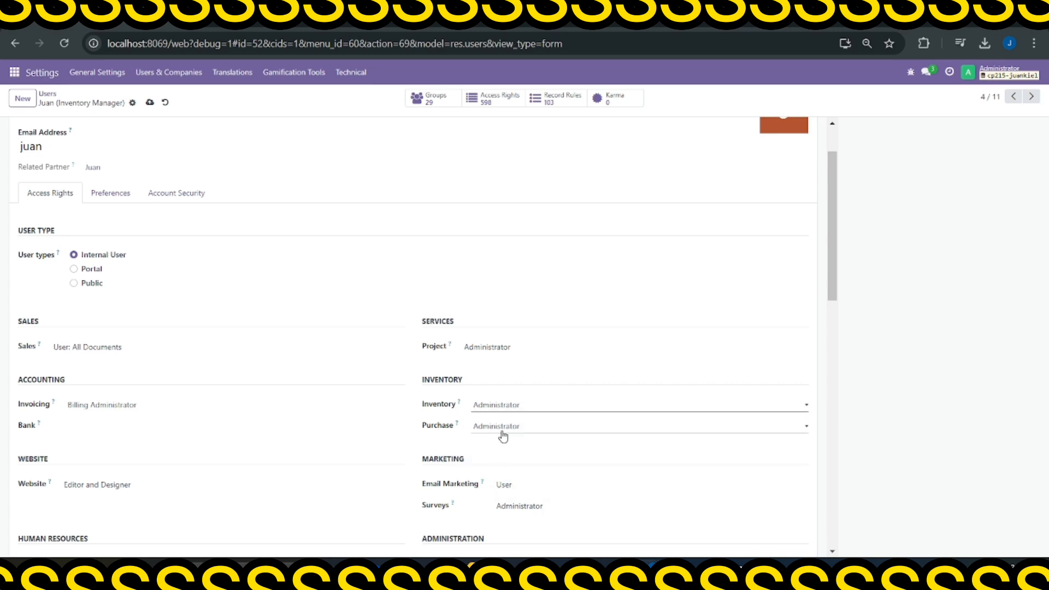
left_click(503, 435)
left_click(498, 457)
scroll(421, 437, "up", 1)
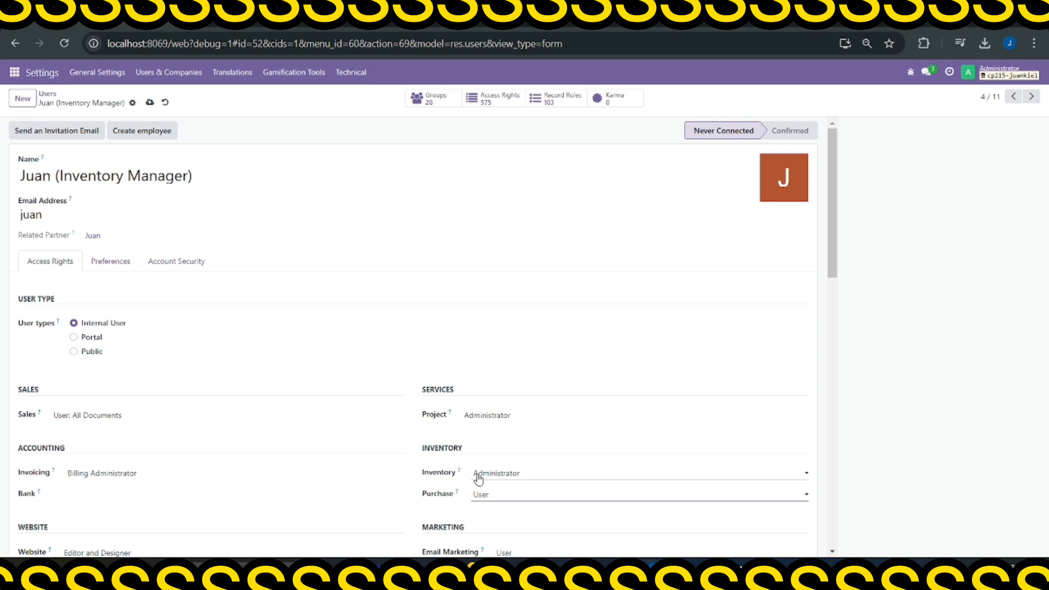
Clear the inventory manager's Project, Invoicing and Website access rights by setting them to blank
left_click(492, 422)
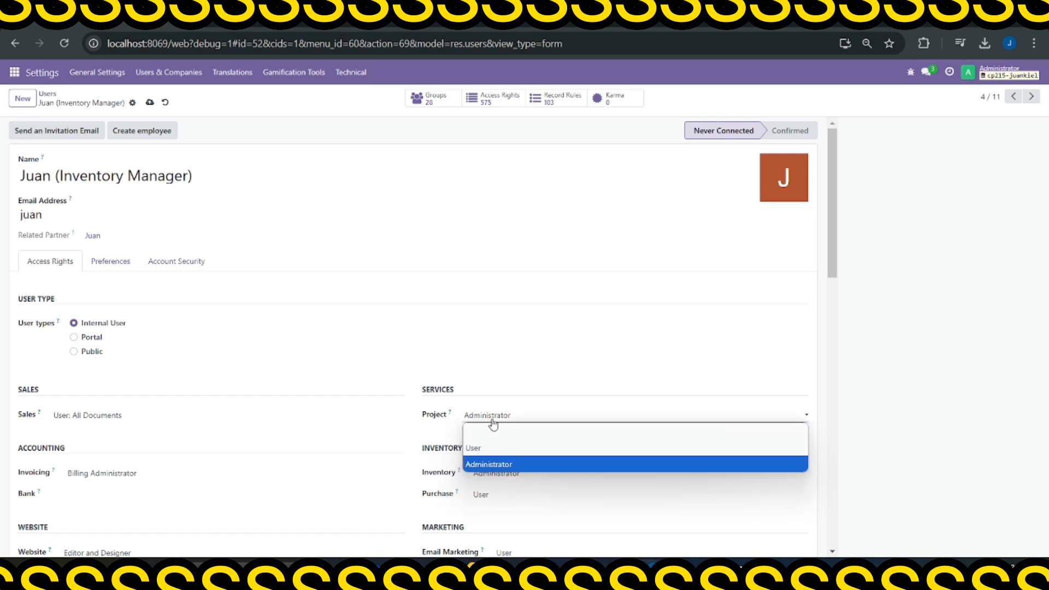
left_click(485, 431)
scroll(171, 445, "down", 1)
left_click(104, 411)
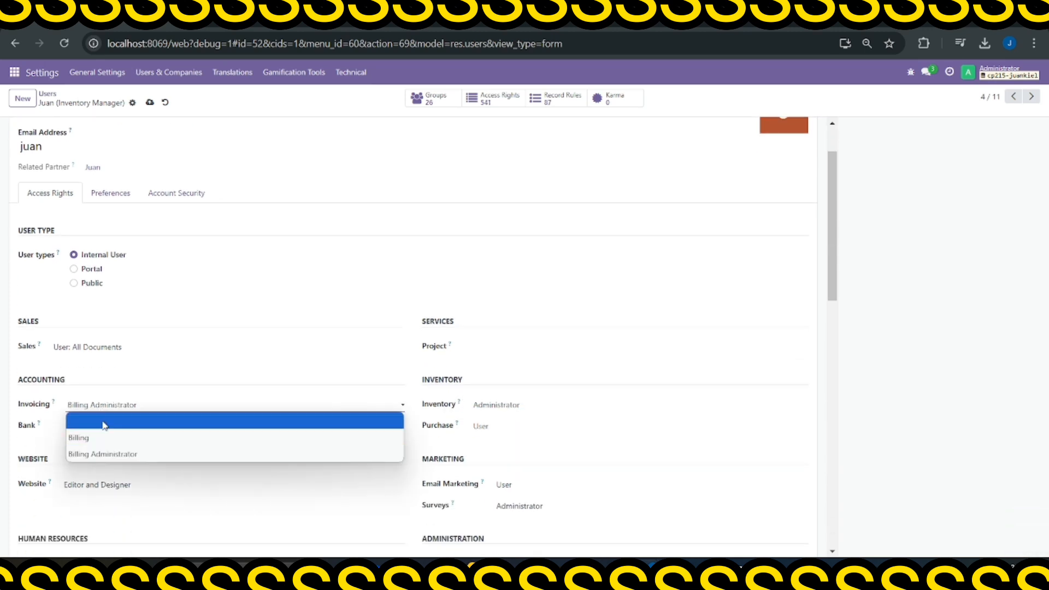
left_click(105, 427)
left_click(112, 484)
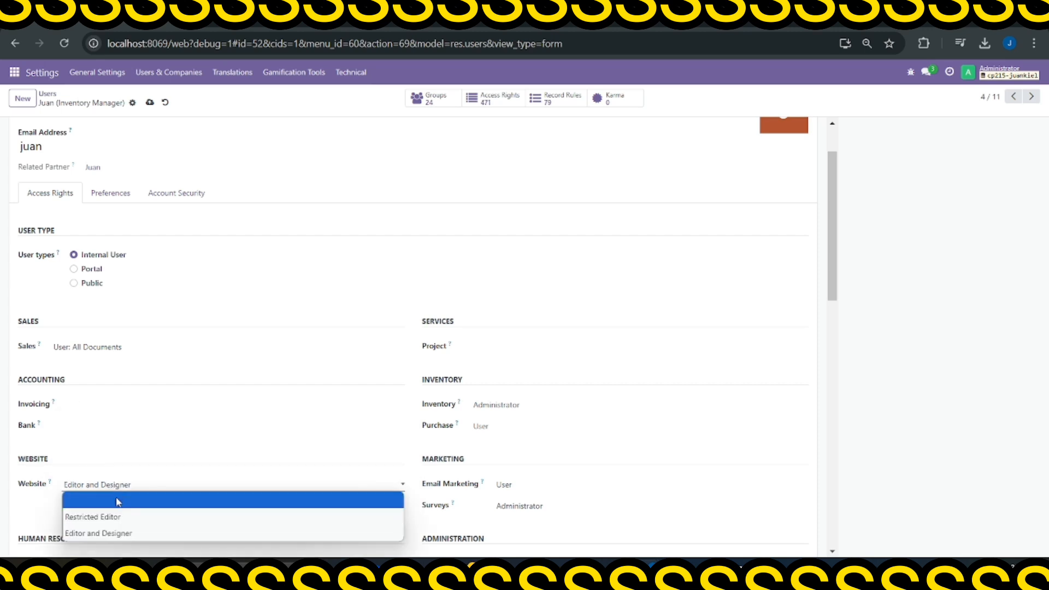
left_click(118, 501)
Clear the inventory manager's Email Marketing and Employees access rights by setting both to blank
left_click(513, 490)
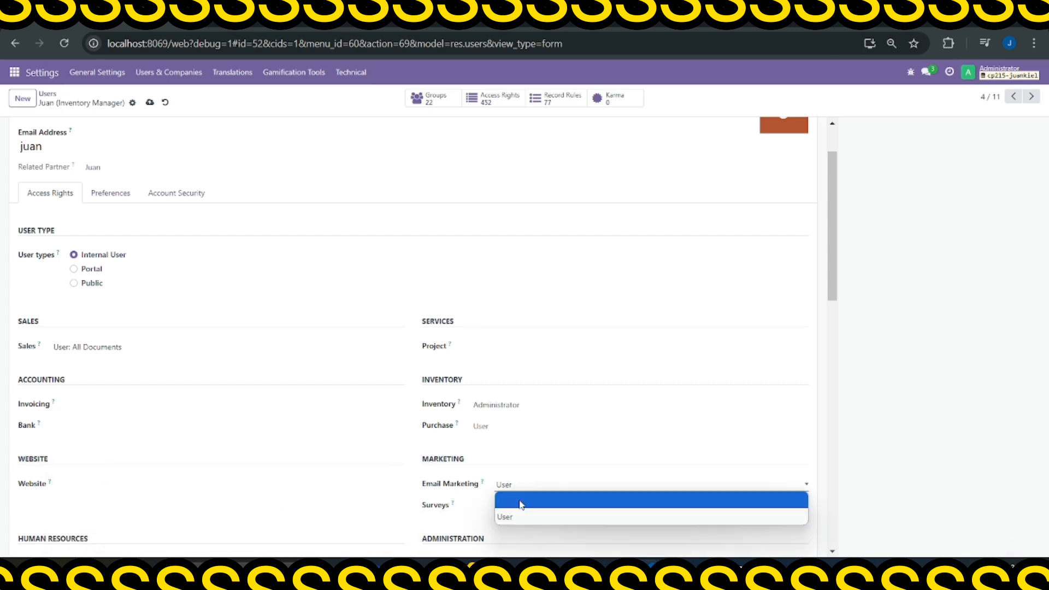
left_click(516, 497)
scroll(521, 505, "down", 1)
left_click(171, 501)
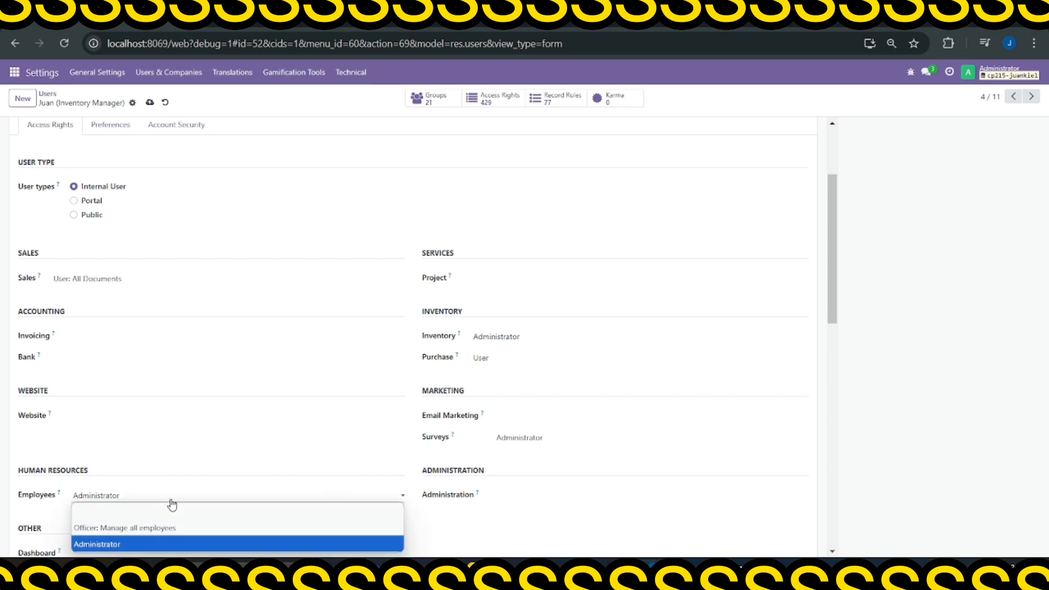
left_click(166, 514)
Save the inventory manager's user record and return to the Users list
scroll(166, 514, "down", 2)
scroll(402, 346, "up", 3)
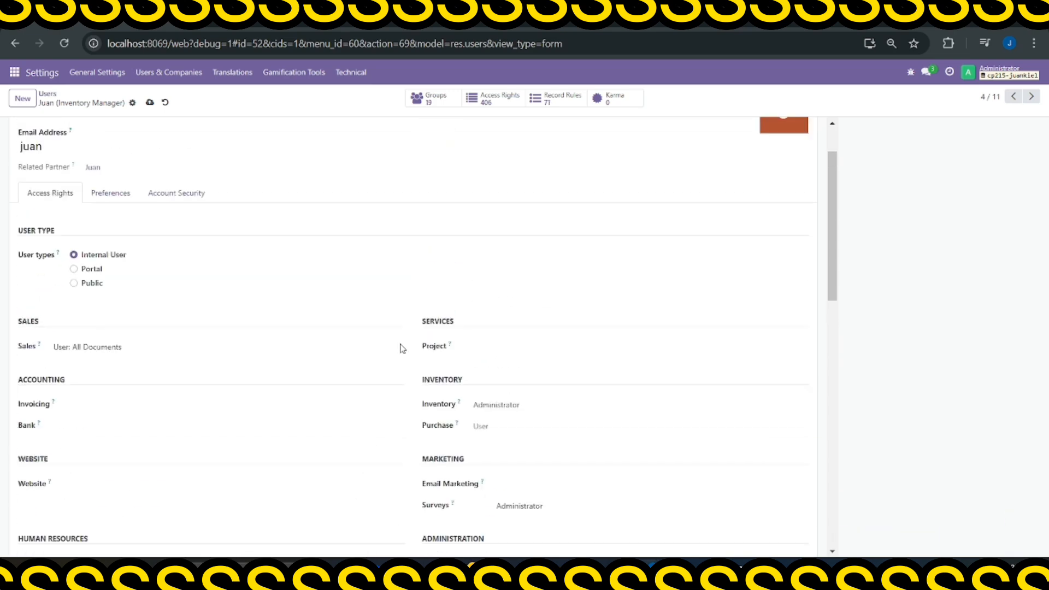
scroll(402, 405, "down", 10)
scroll(431, 417, "up", 4)
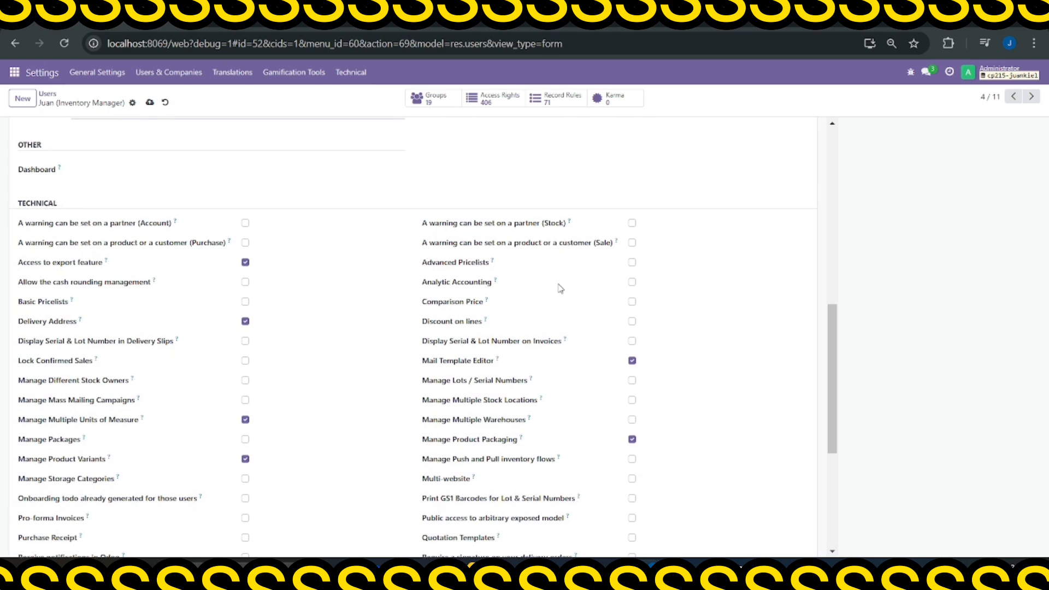
scroll(87, 311, "down", 2)
scroll(341, 348, "down", 3)
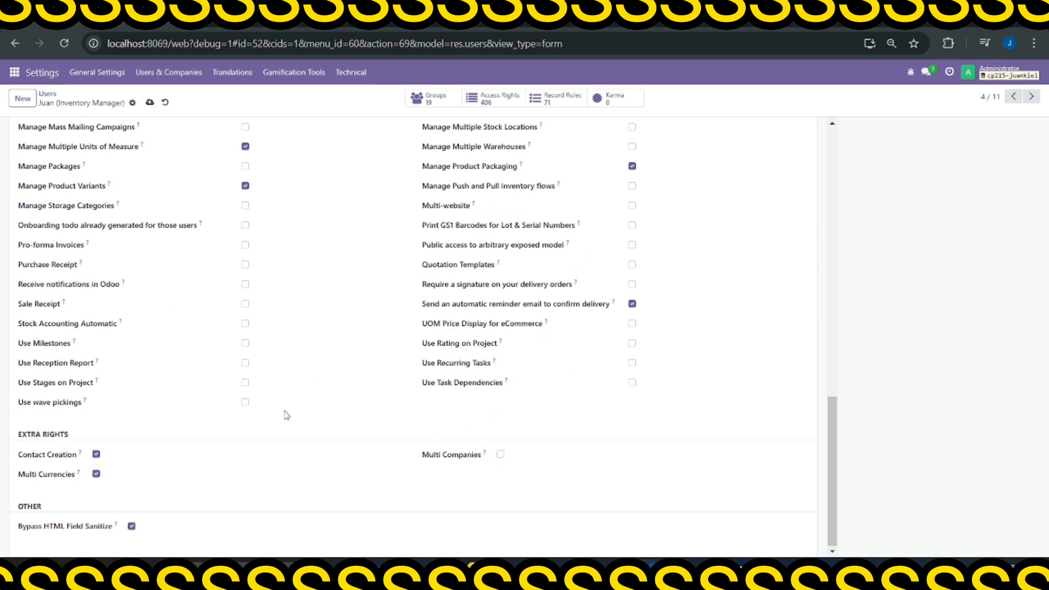
scroll(301, 402, "up", 15)
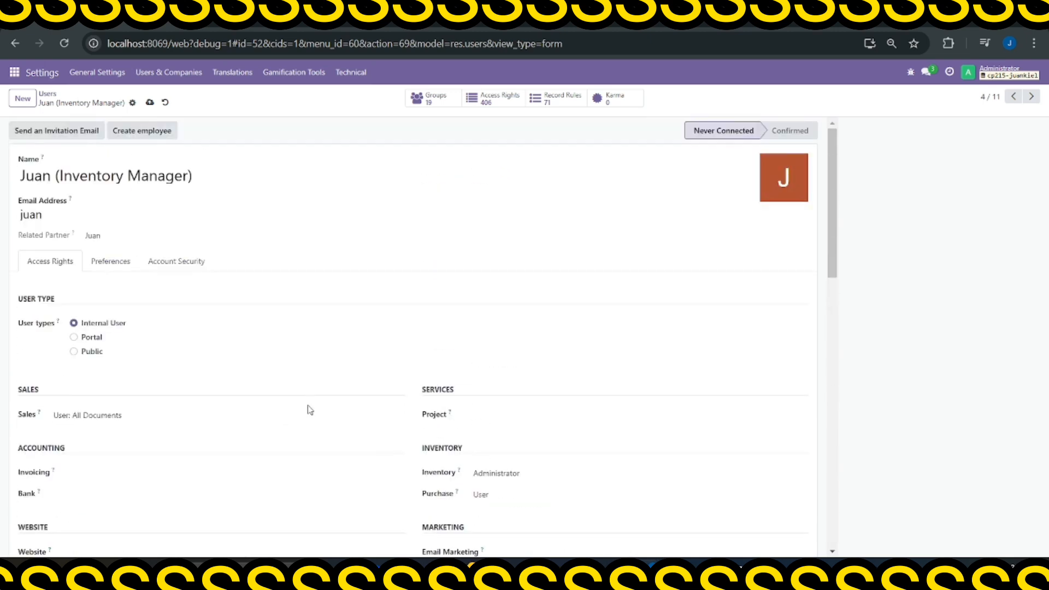
left_click(150, 102)
left_click(146, 72)
left_click(159, 95)
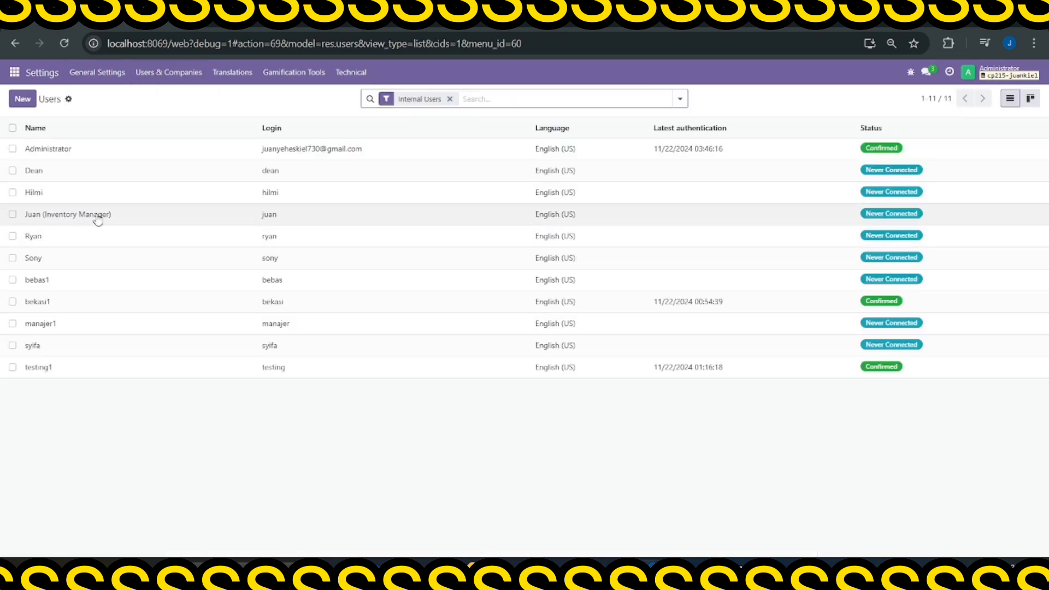
Open the user listed just below the inventory manager and append "(Staff Penerimaan)" to the user's name
left_click(64, 240)
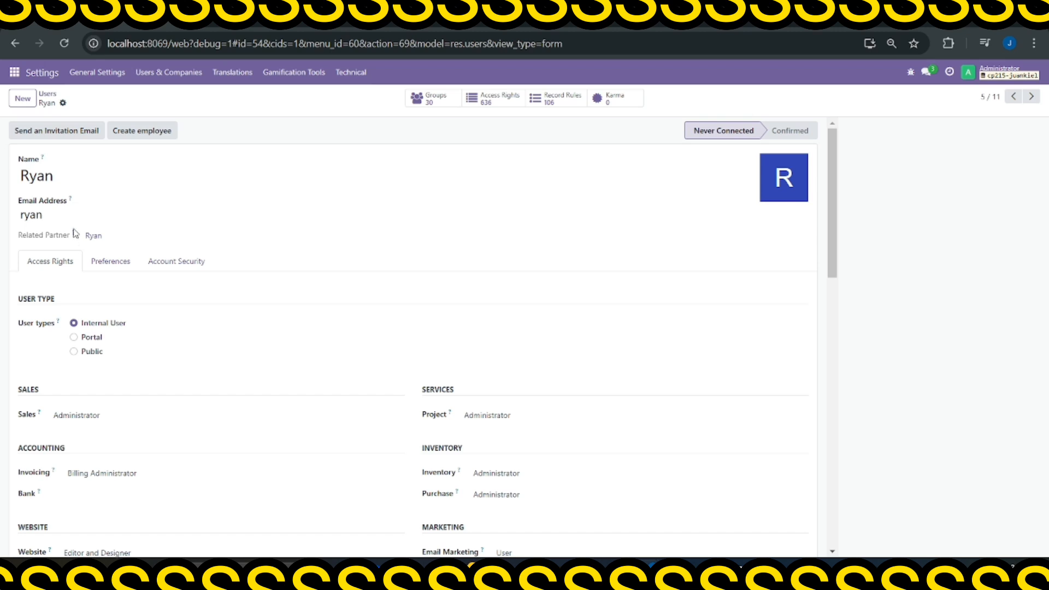
type("(P")
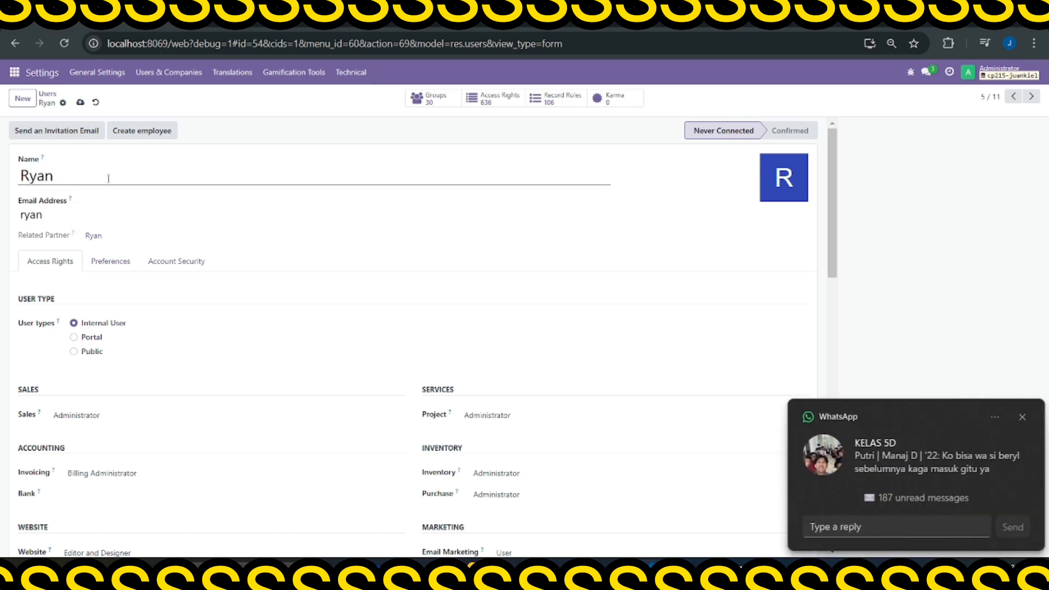
type("enerima")
key("BackSpace")
key("BackSpace")
key("BackSpace")
key("BackSpace")
key("BackSpace")
key("BackSpace")
key("BackSpace")
key("BackSpace")
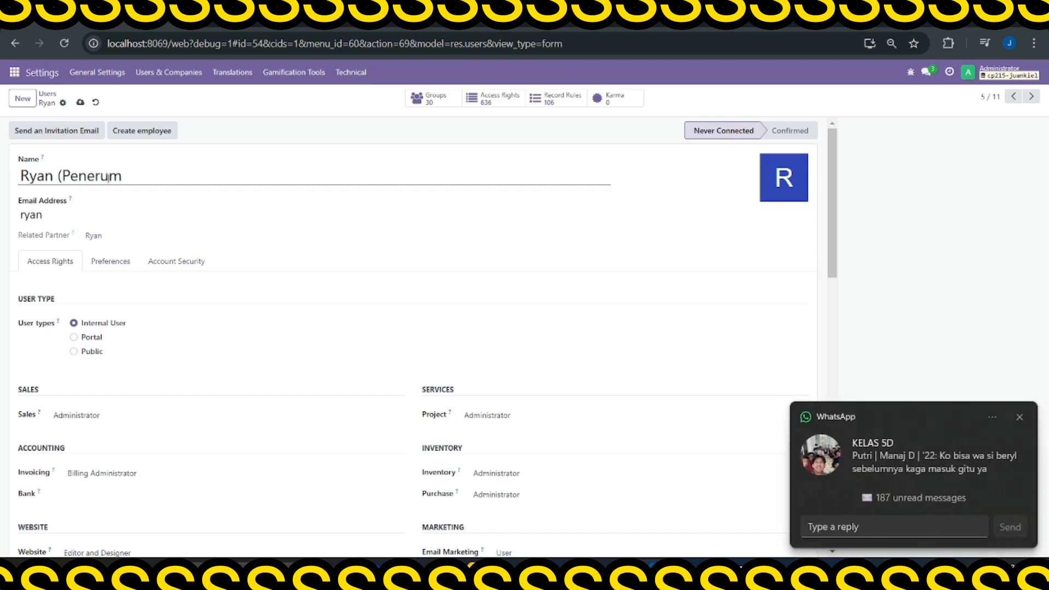
type("Staff P")
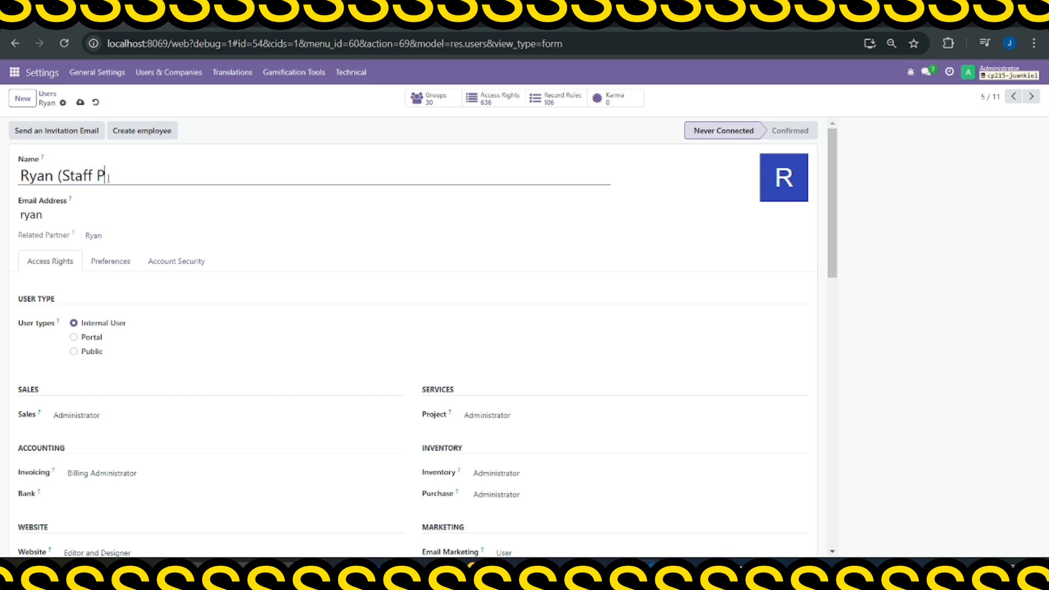
type("enerimaan)")
scroll(154, 302, "down", 1)
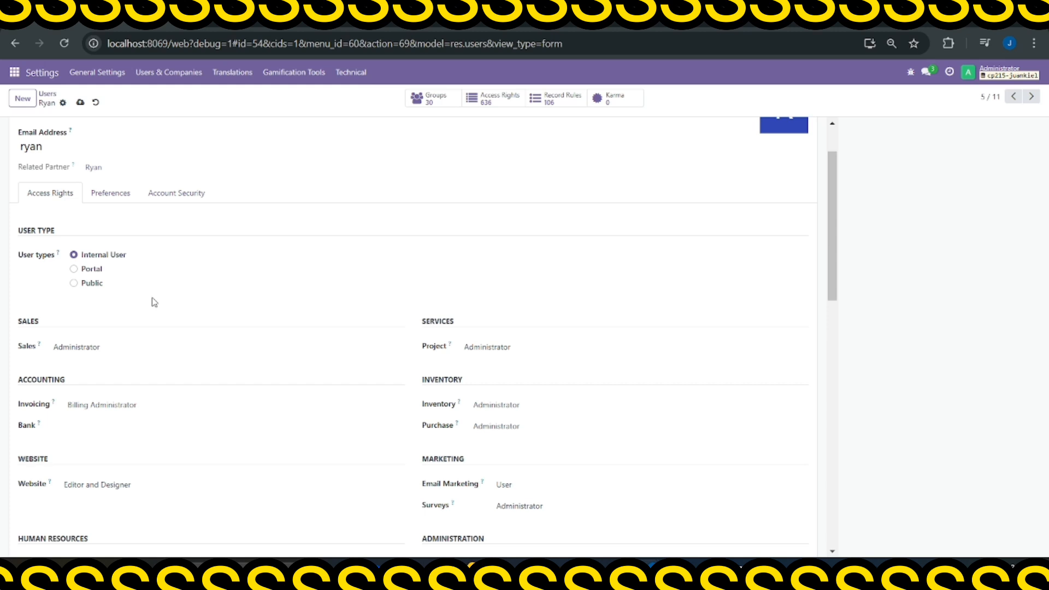
scroll(145, 309, "up", 1)
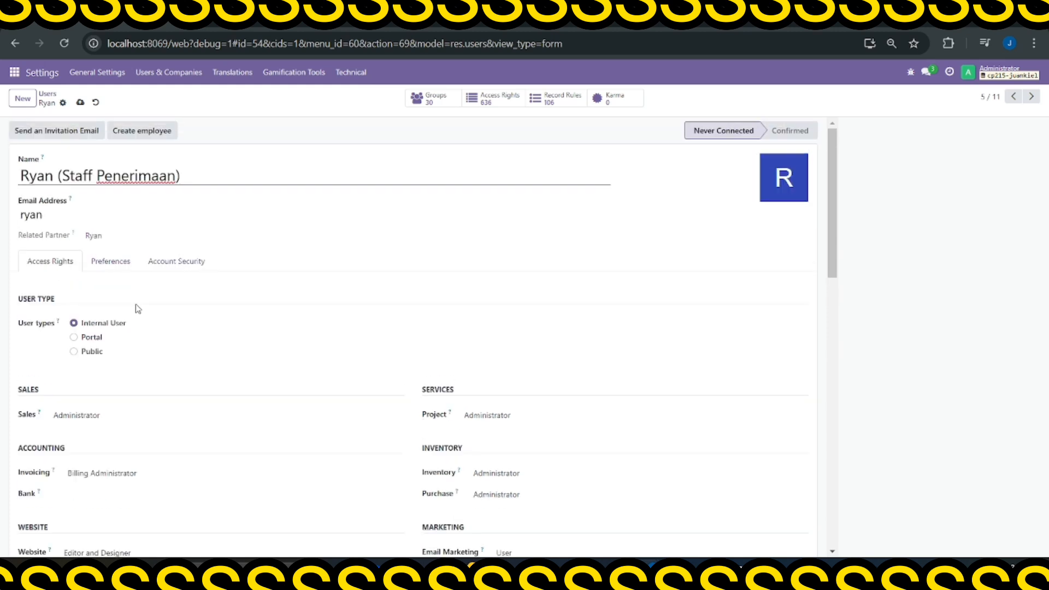
Clear the Staff Penerimaan user's Sales, Project and Invoicing access rights by setting them to blank
scroll(146, 328, "down", 3)
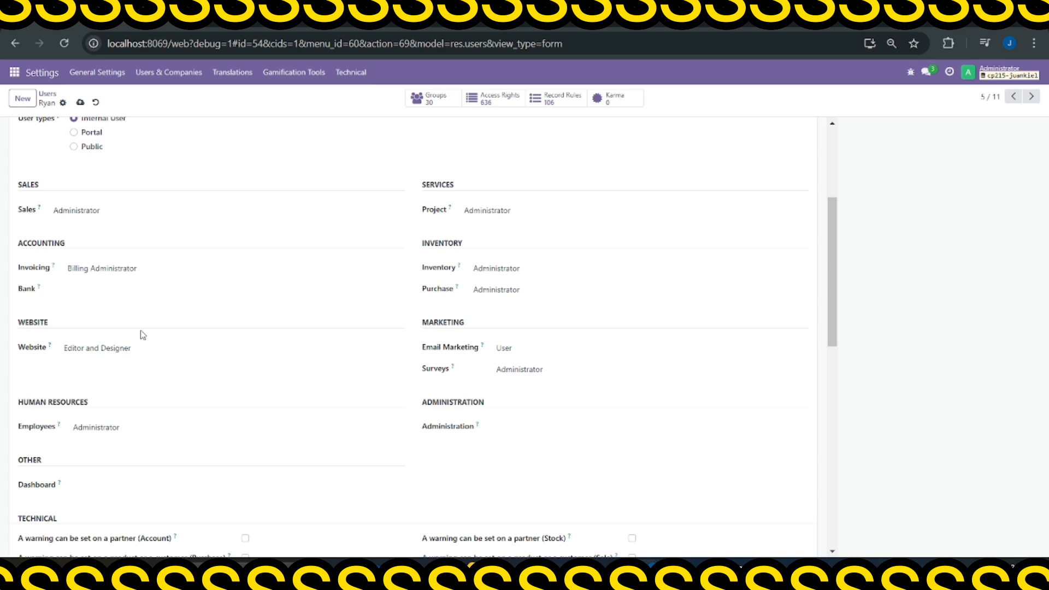
left_click(126, 214)
left_click(128, 227)
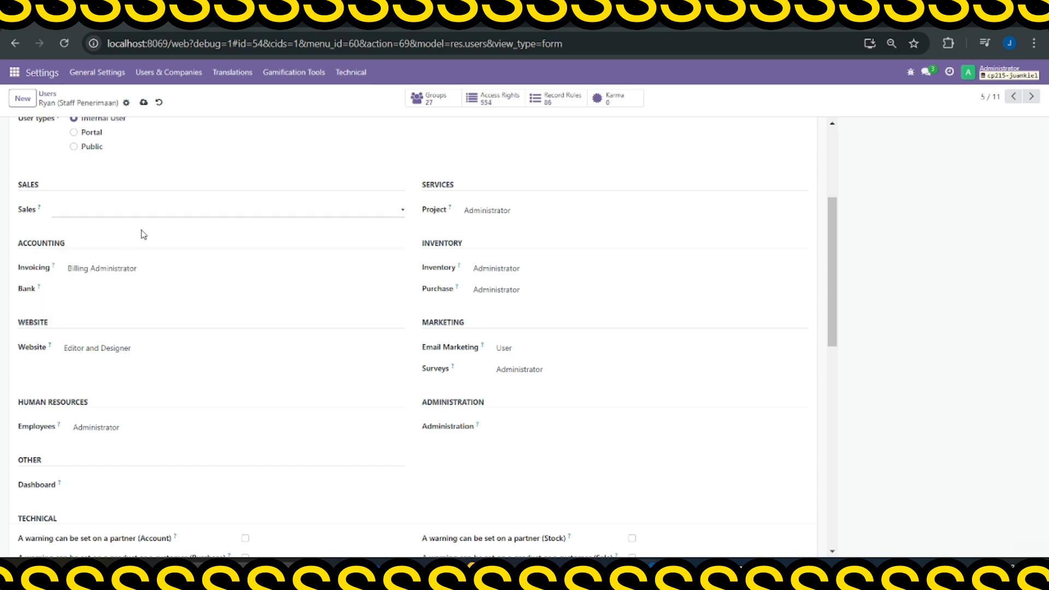
left_click(483, 213)
left_click(492, 228)
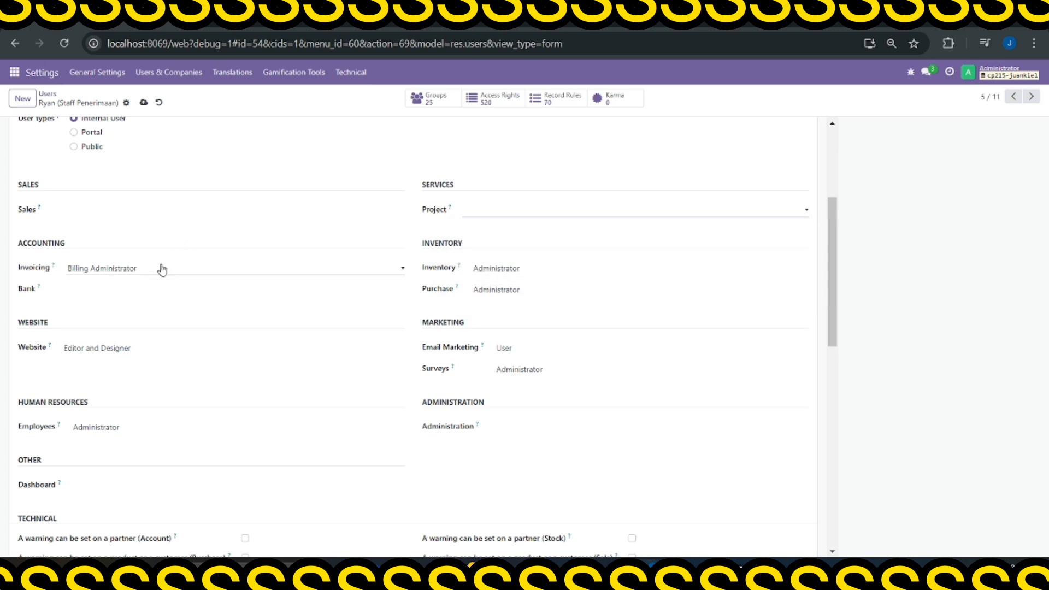
left_click(158, 267)
left_click(146, 290)
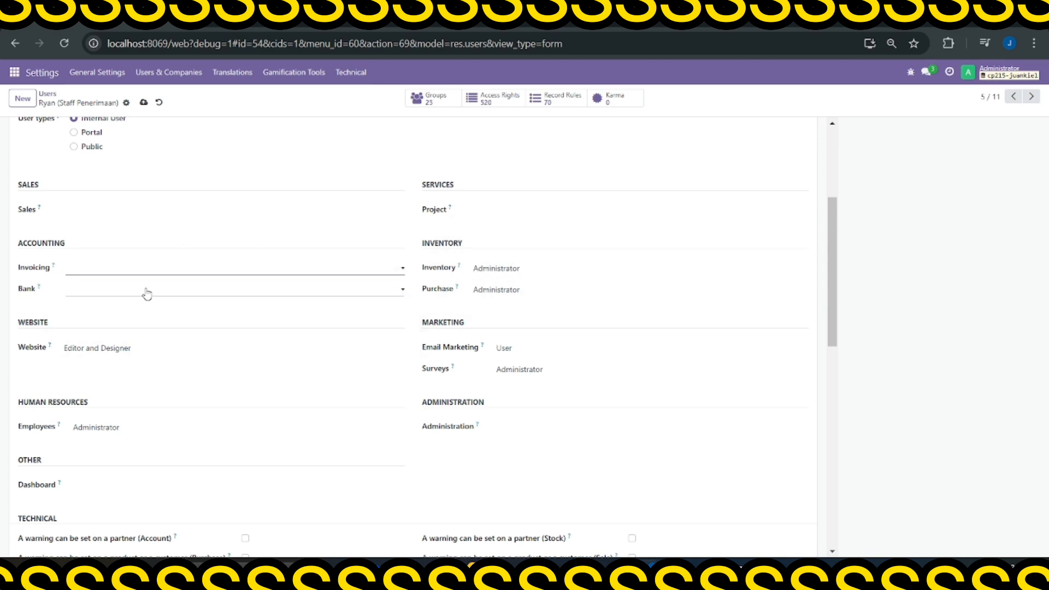
Set both the Inventory and Purchase access rights of the Staff Penerimaan user to User
left_click(484, 276)
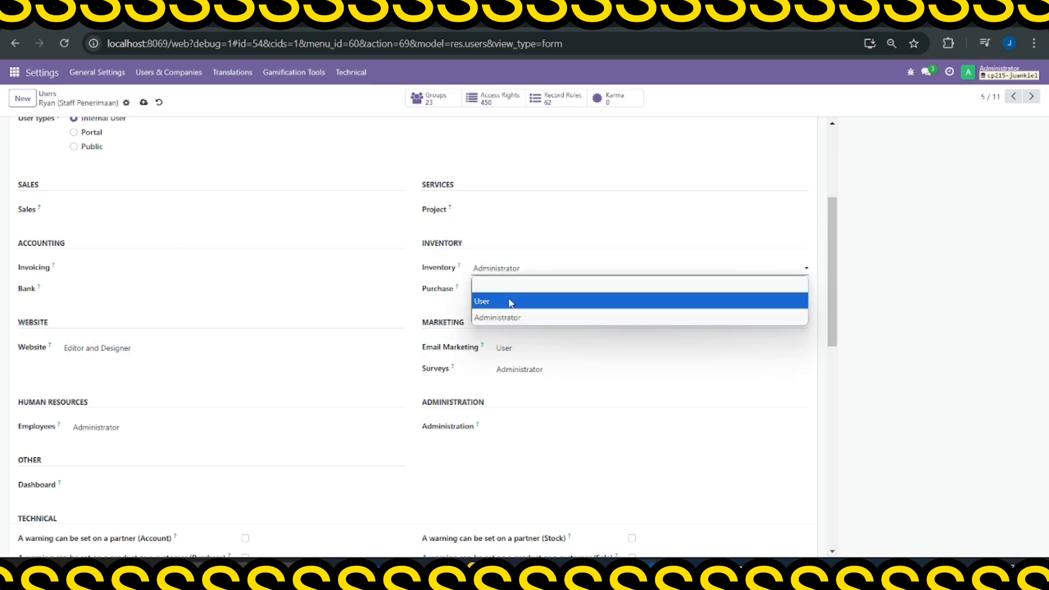
left_click(511, 303)
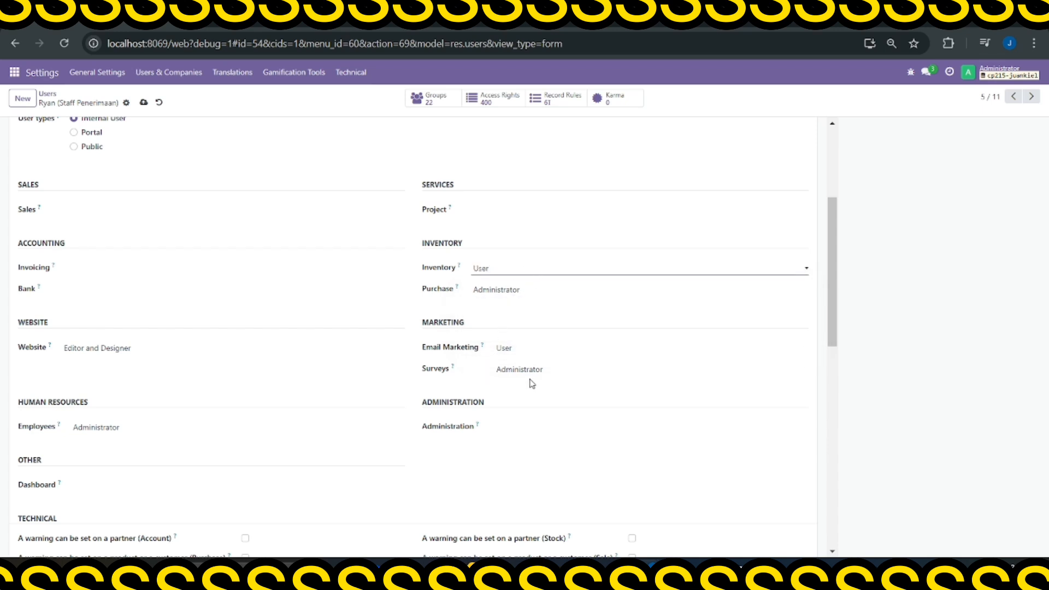
left_click(503, 296)
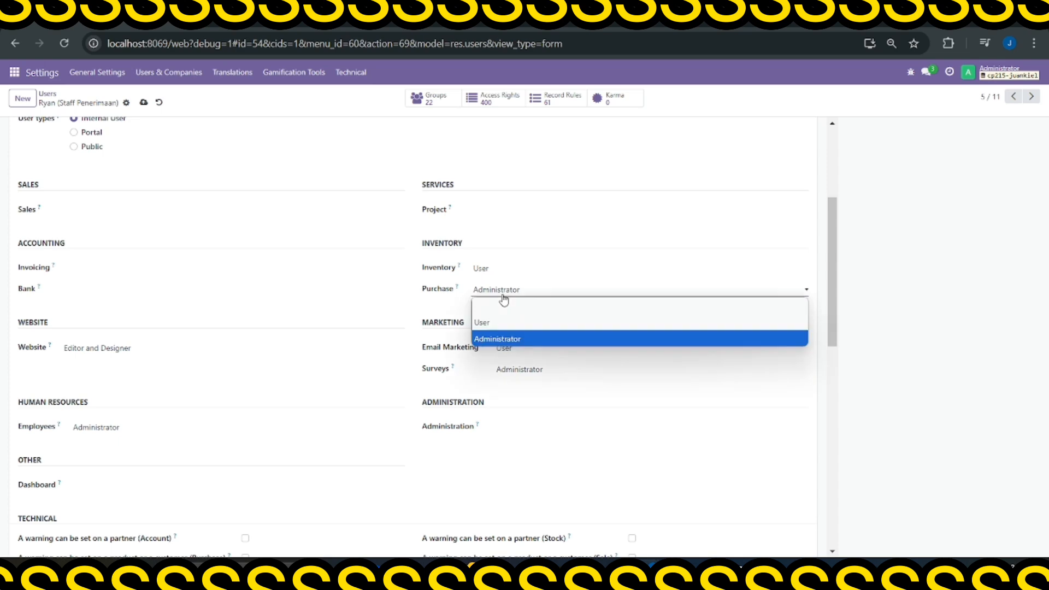
left_click(492, 322)
scroll(346, 381, "up", 4)
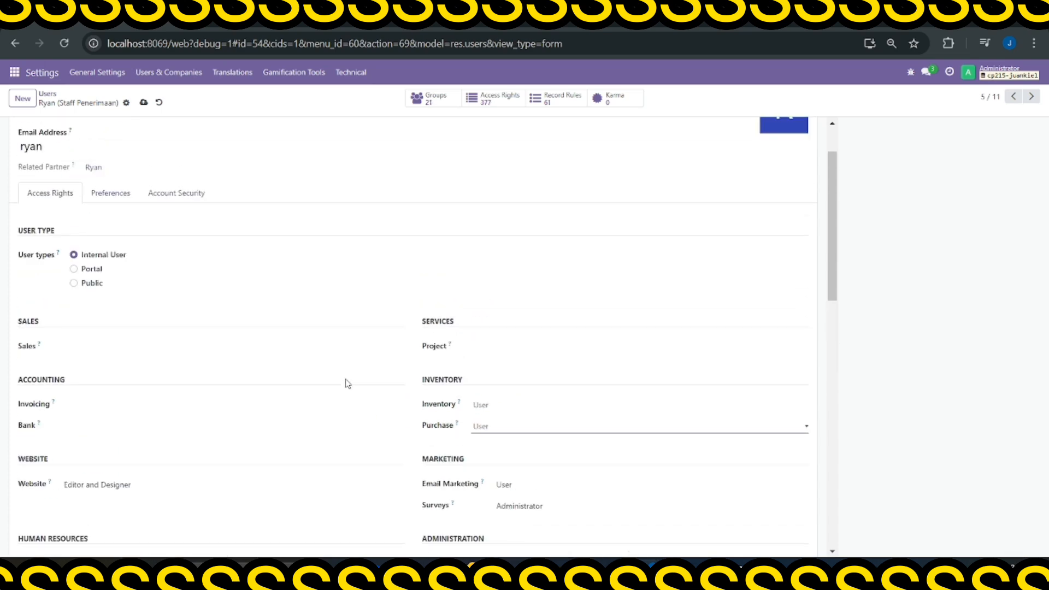
scroll(345, 381, "down", 5)
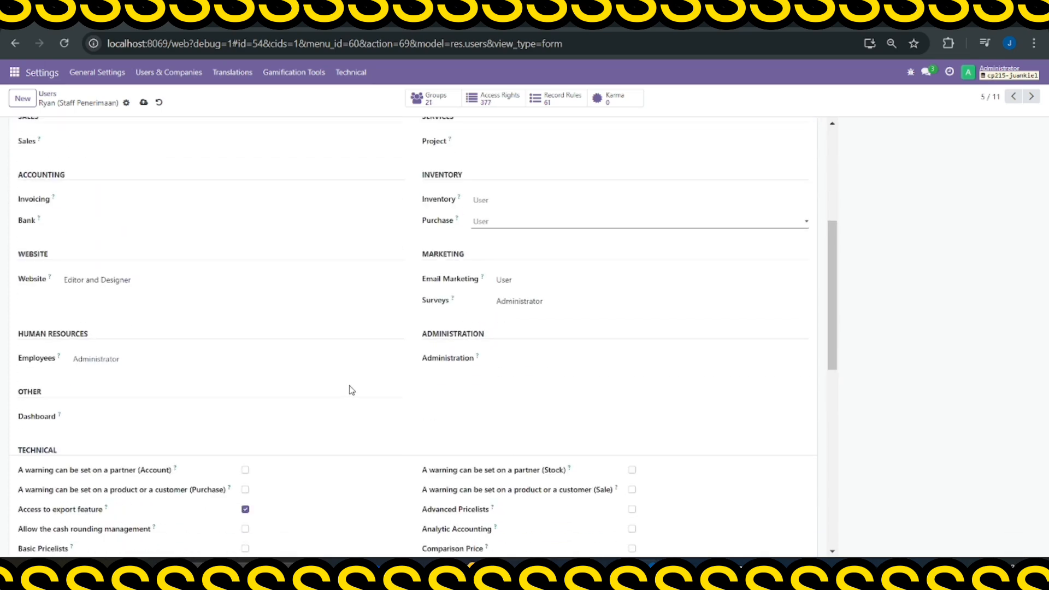
Clear the Staff Penerimaan user's Email Marketing, Surveys, Employees and Website access rights by setting them to blank
left_click(532, 280)
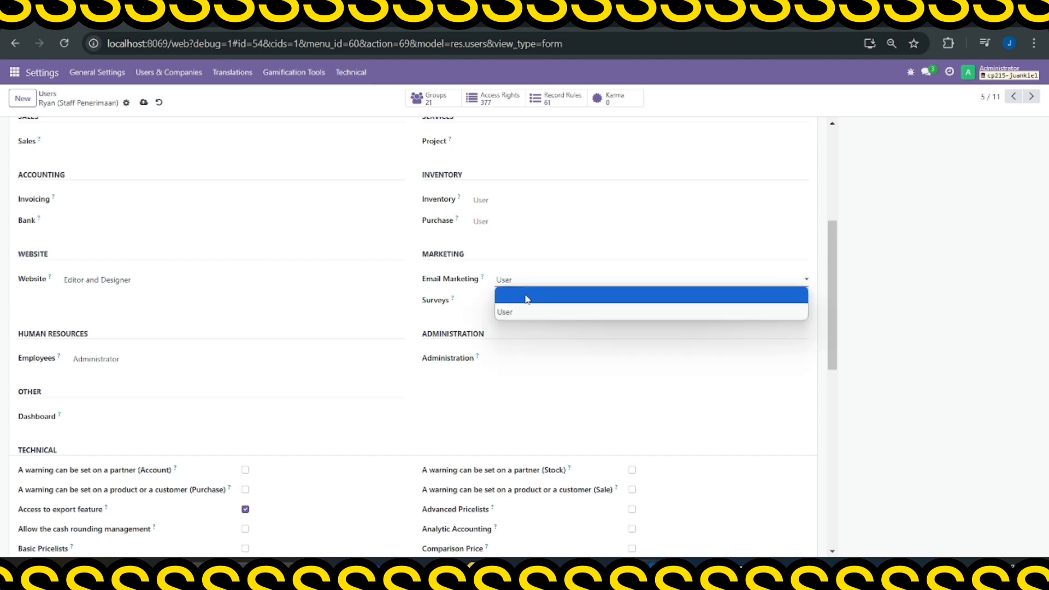
left_click(526, 297)
left_click(535, 301)
left_click(536, 321)
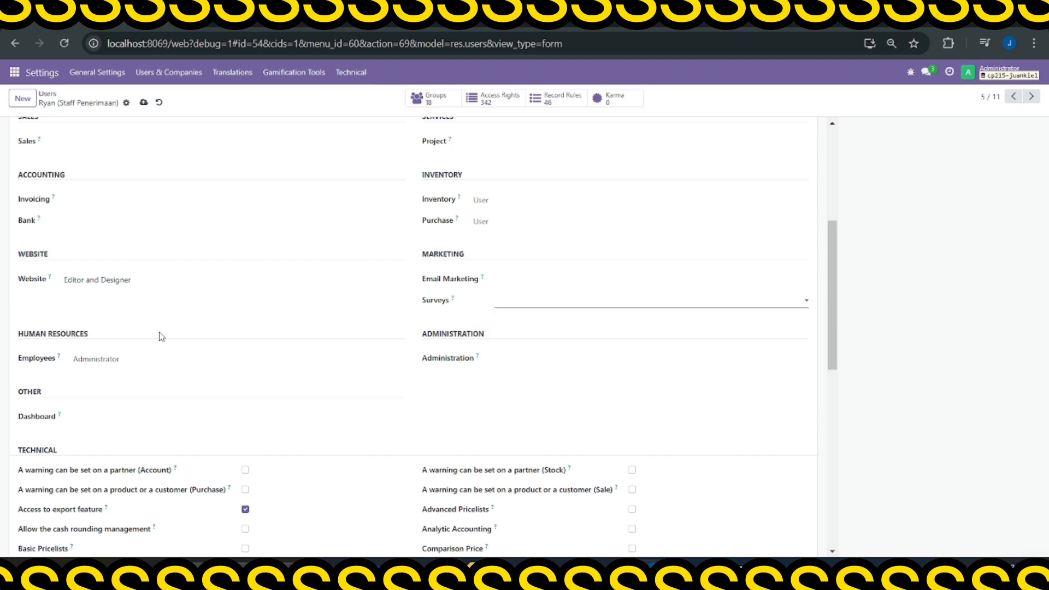
left_click(80, 359)
left_click(106, 374)
left_click(110, 280)
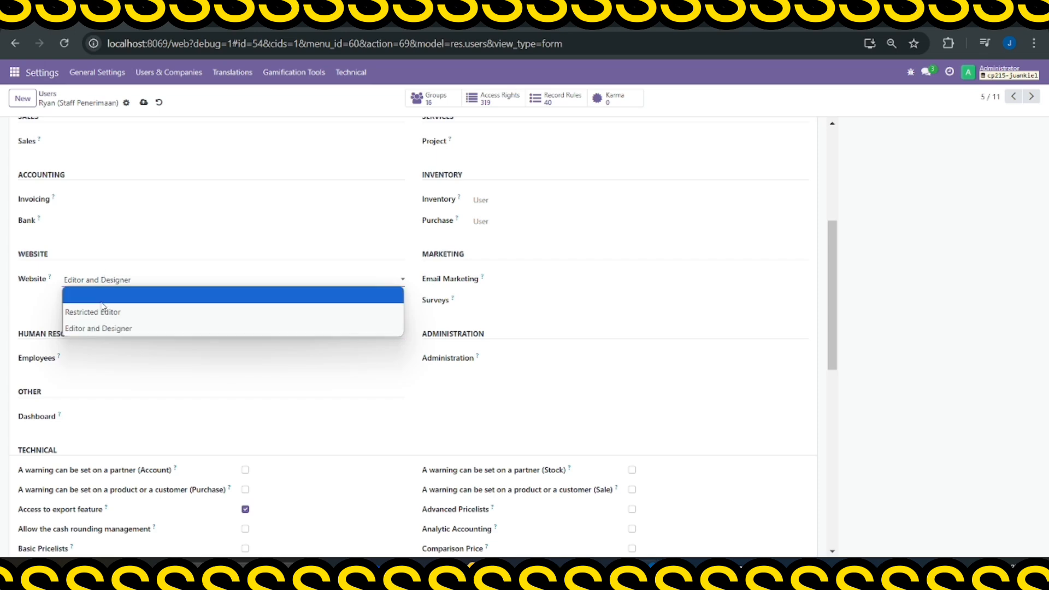
left_click(107, 295)
Disable the Contact Creation extra right for the Staff Penerimaan user
scroll(148, 361, "up", 1)
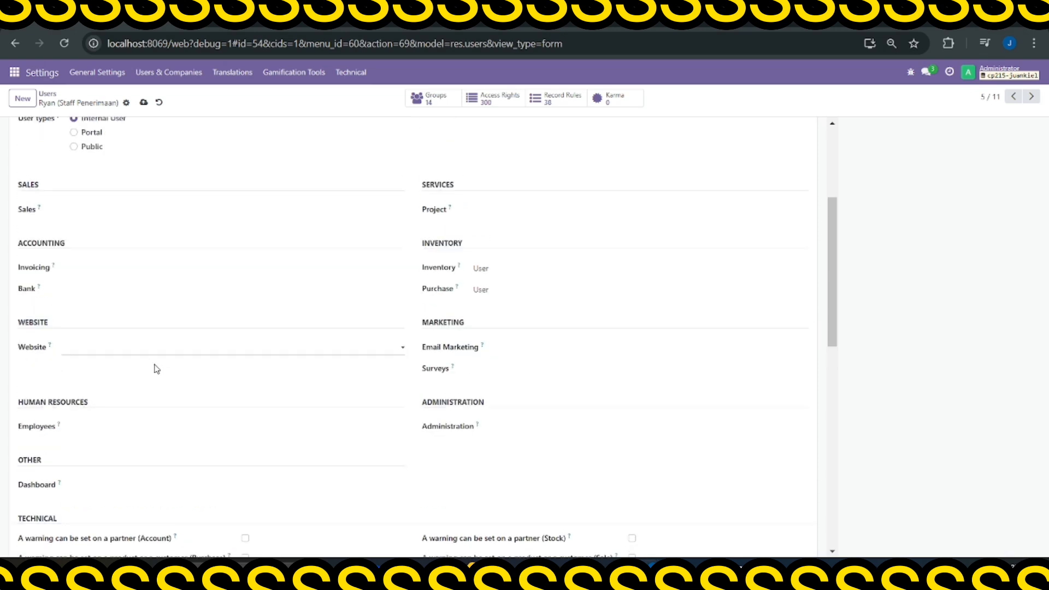
scroll(164, 383, "down", 10)
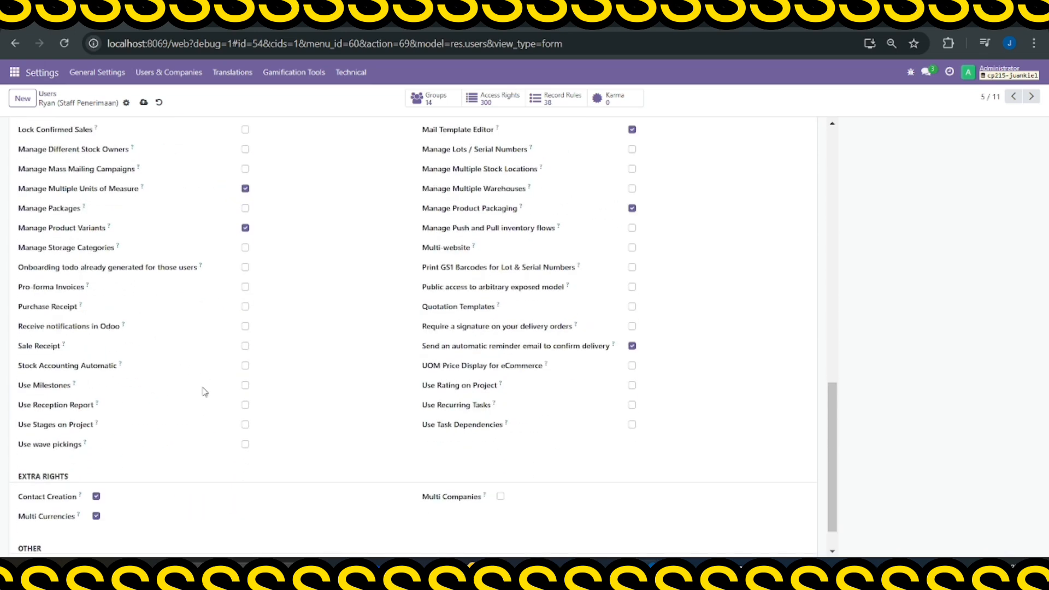
scroll(257, 399, "down", 1)
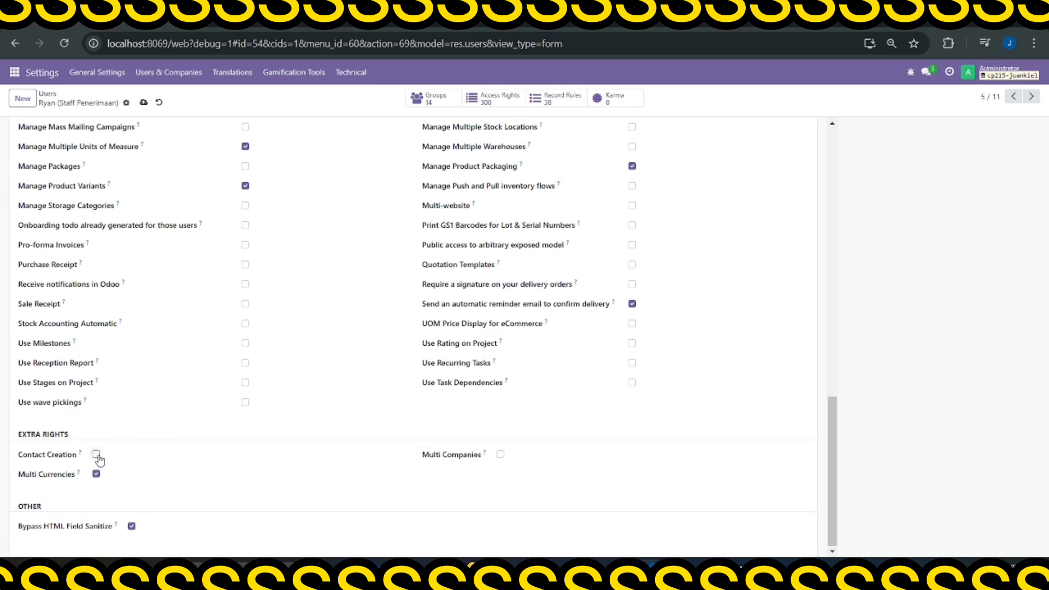
Review the Staff Penerimaan user's access rights, save the record and return to the Users list
scroll(164, 453, "up", 12)
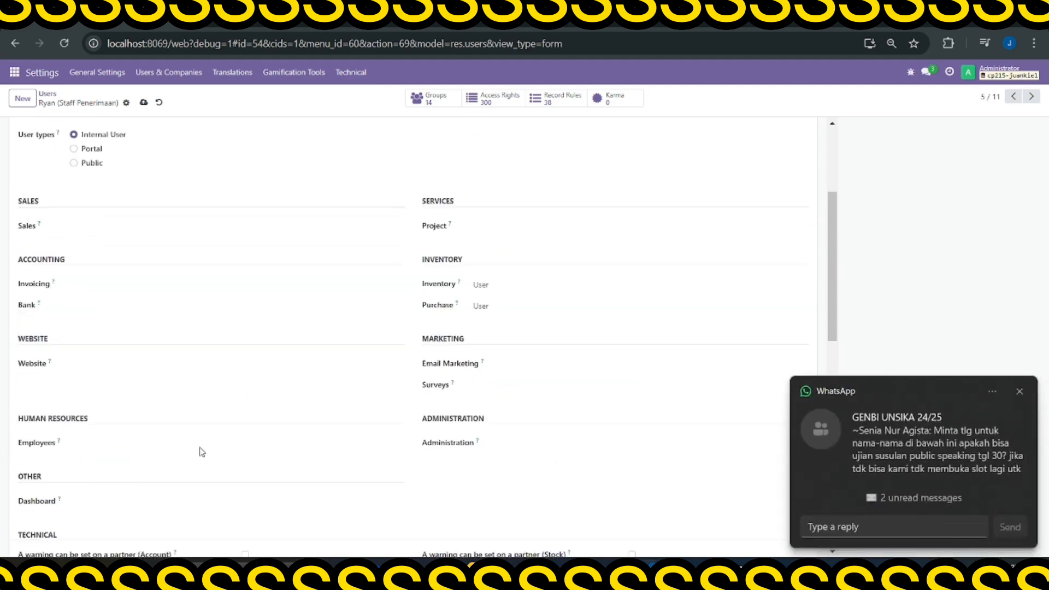
scroll(372, 401, "up", 3)
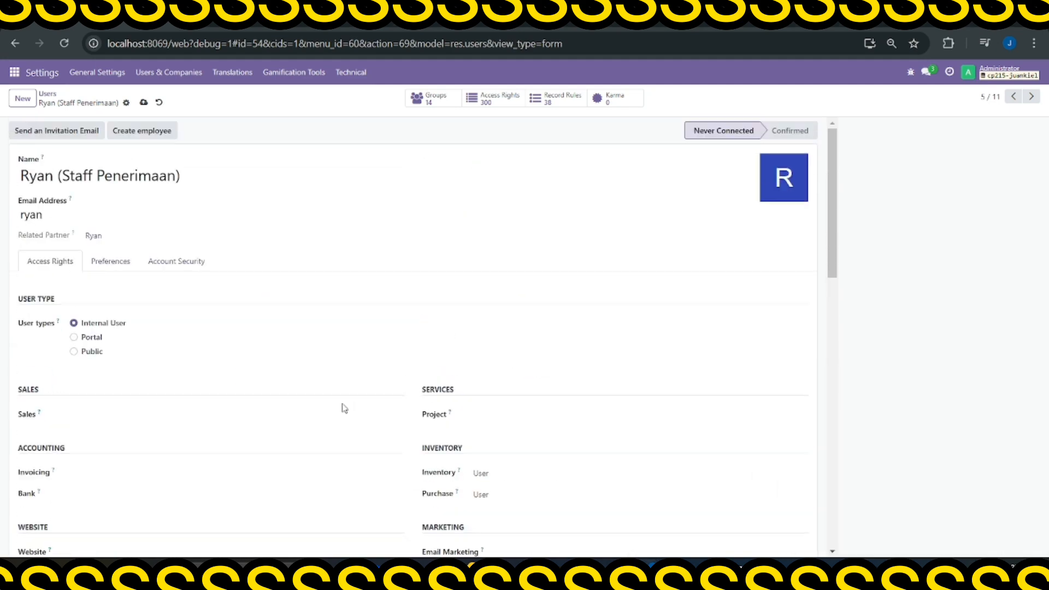
scroll(341, 408, "down", 15)
scroll(323, 412, "up", 5)
scroll(308, 428, "up", 10)
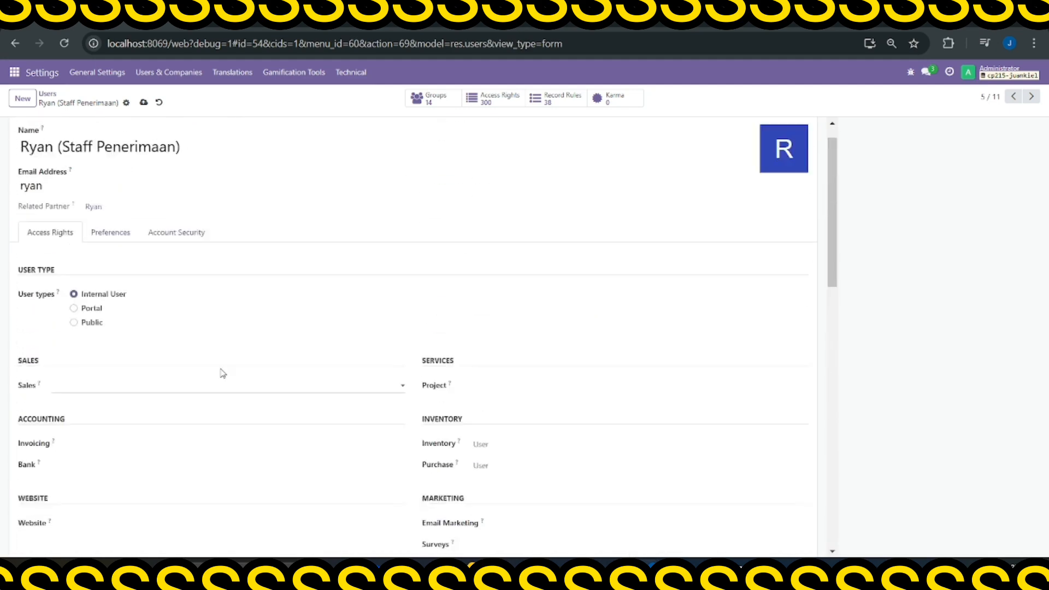
left_click(145, 105)
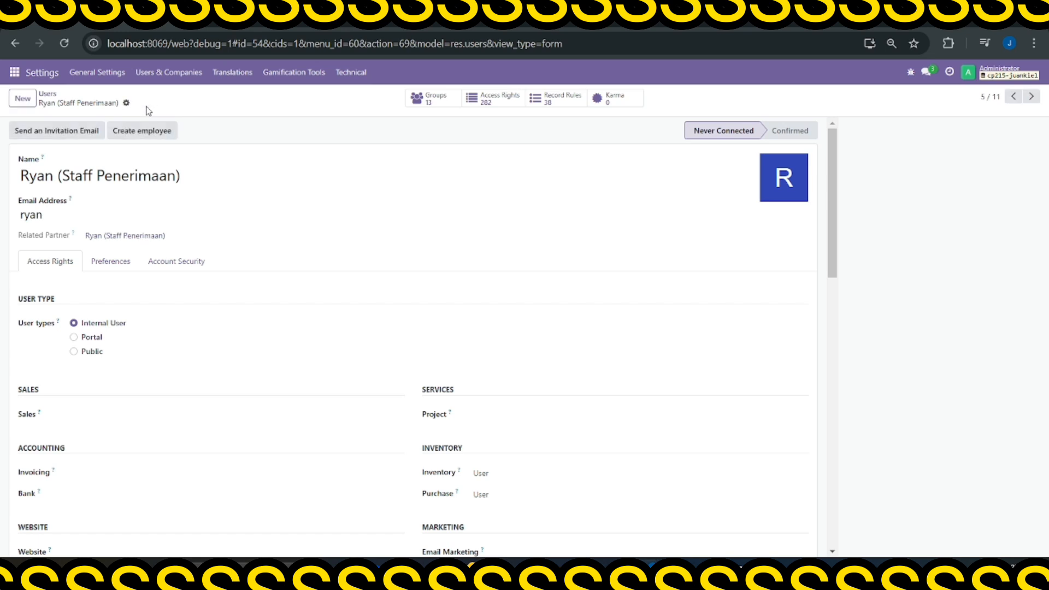
left_click(174, 72)
left_click(175, 97)
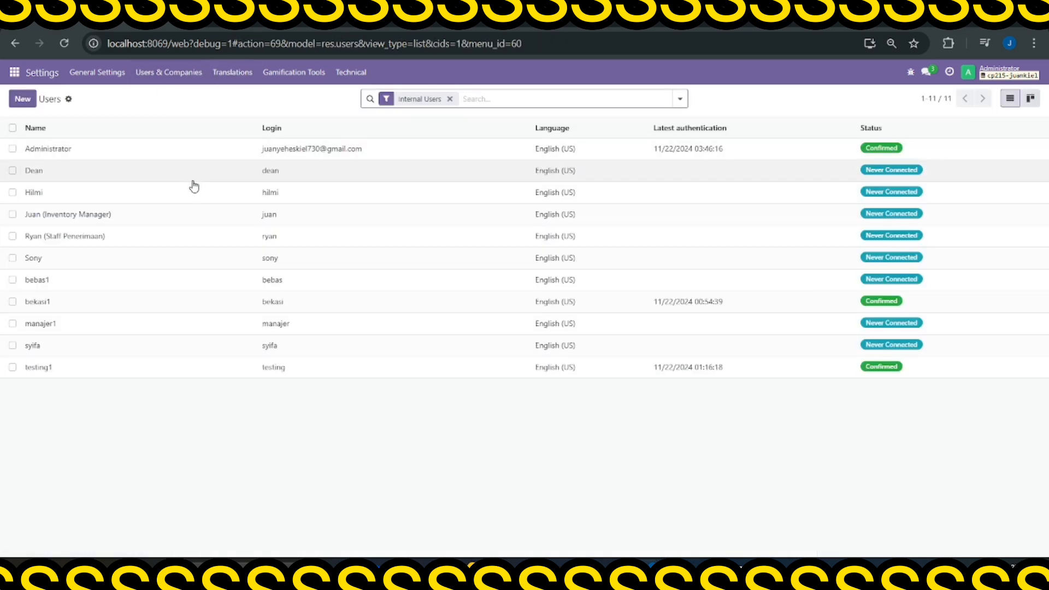
Open the user listed just below the Staff Penerimaan user and append "(Staff Pengiriman)" to the user's name
left_click(123, 258)
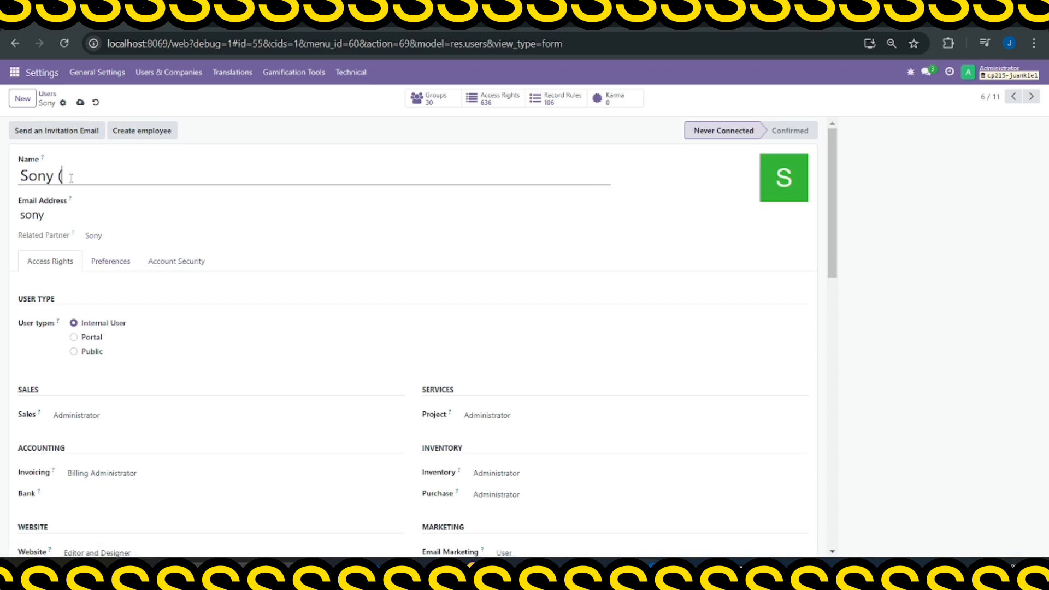
type("Staff Pengiriman")
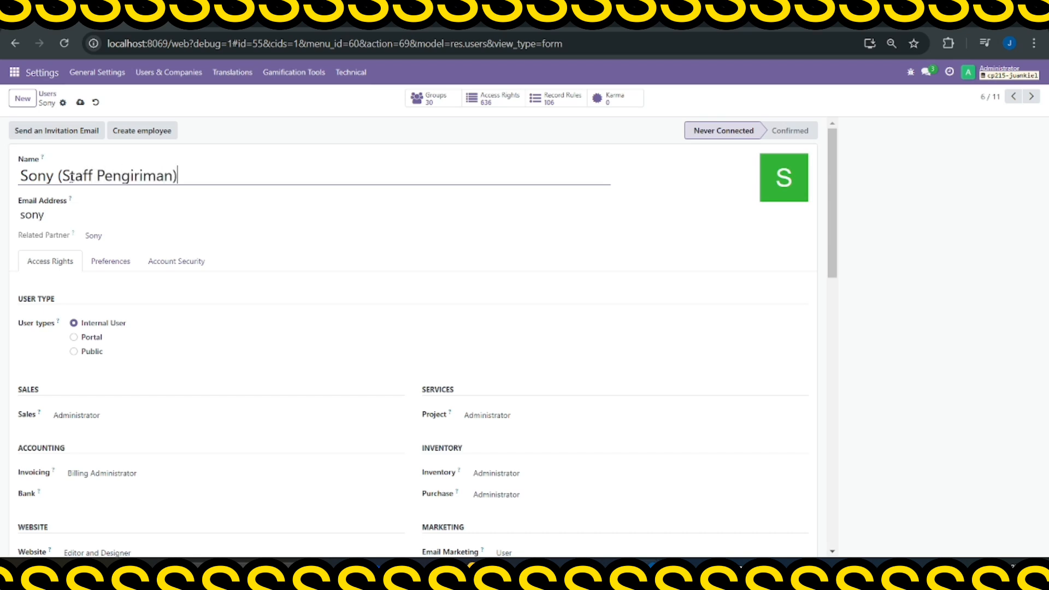
Clear the Staff Pengiriman user's Sales, Project and Invoicing access rights by setting them to blank
scroll(66, 295, "down", 3)
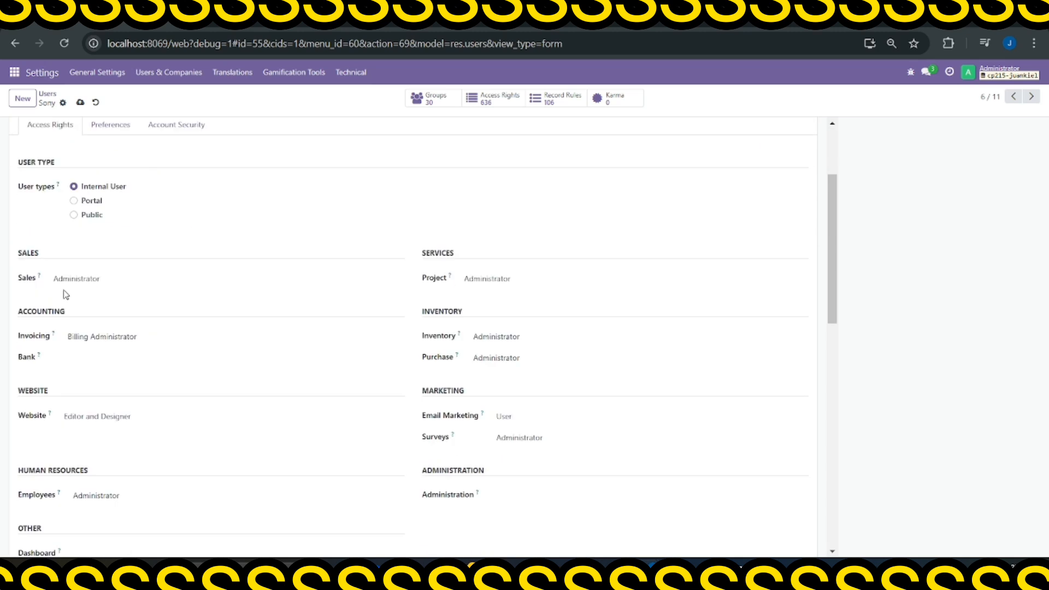
scroll(110, 304, "up", 2)
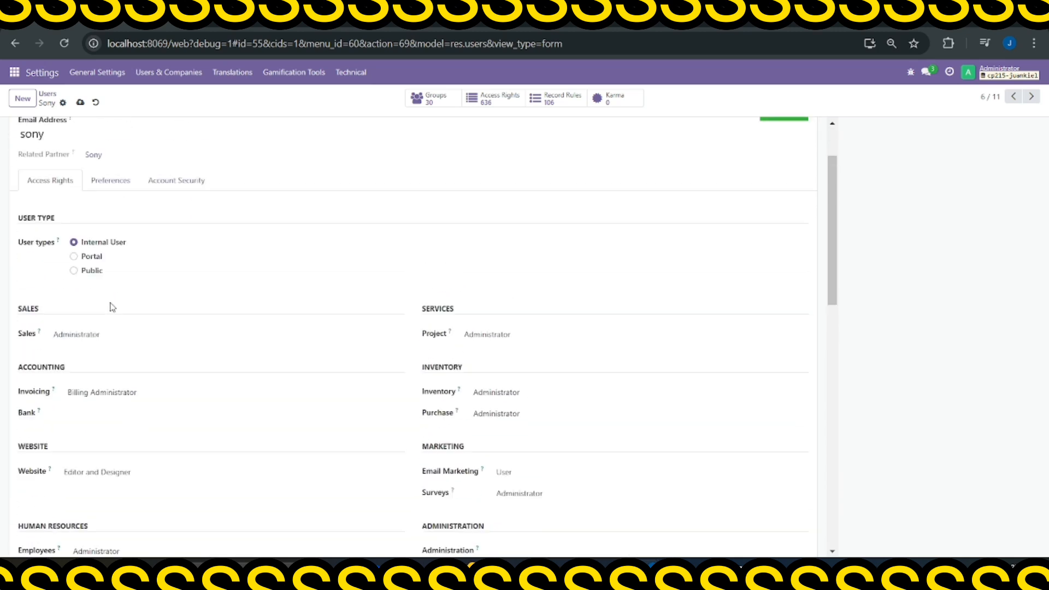
left_click(98, 345)
left_click(97, 366)
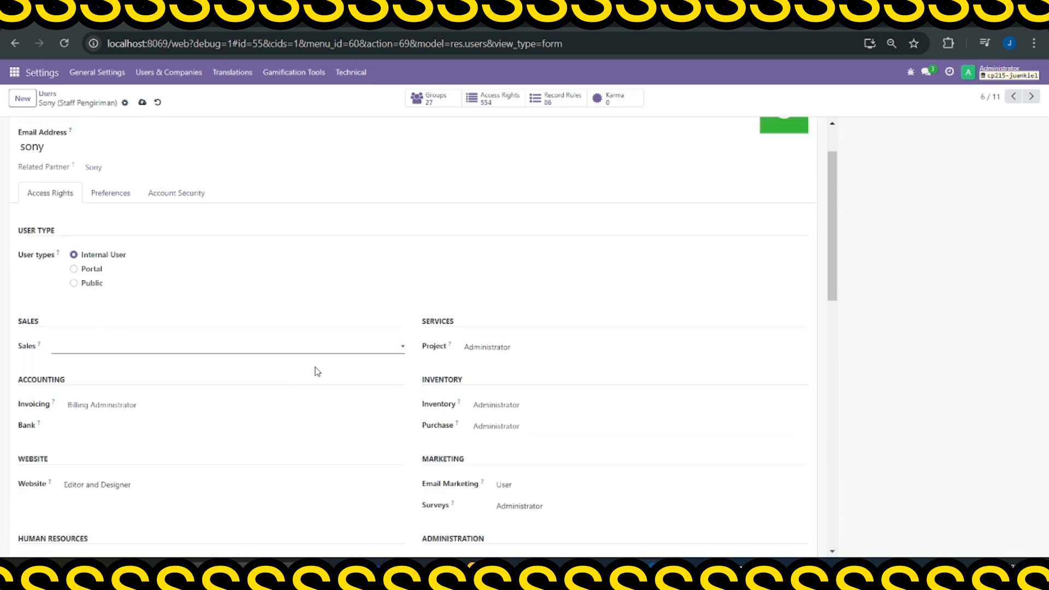
left_click(499, 347)
left_click(501, 363)
left_click(120, 405)
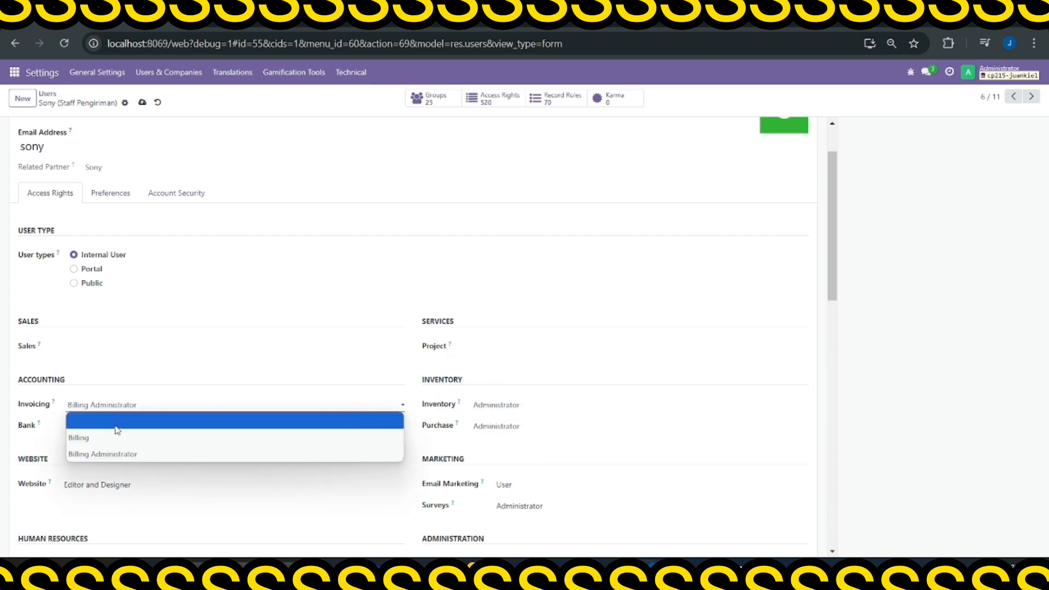
left_click(117, 430)
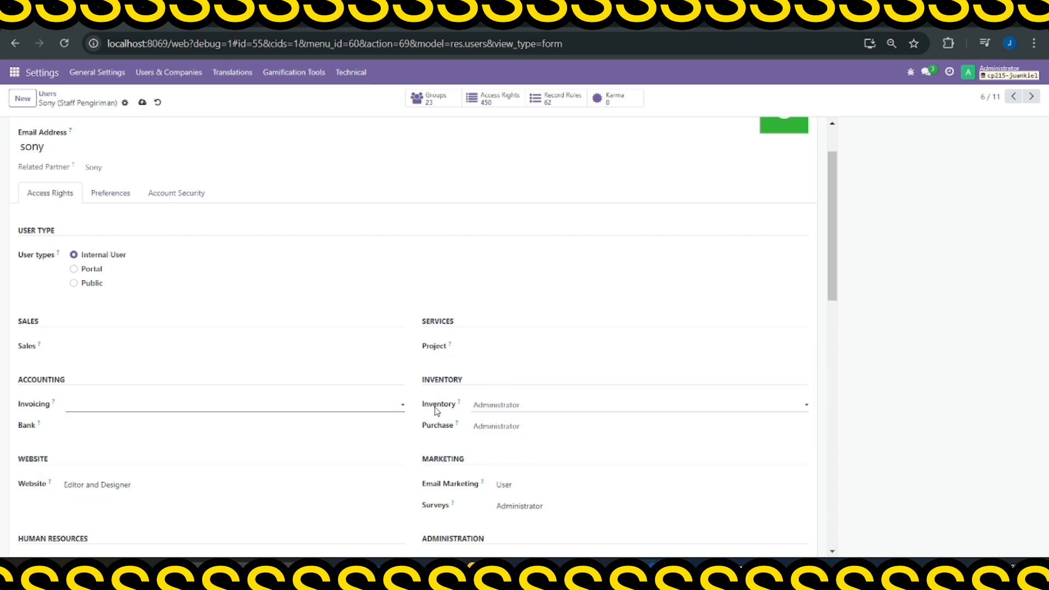
Set the Staff Pengiriman user's Inventory access right to User and the Purchase access right to blank
left_click(513, 406)
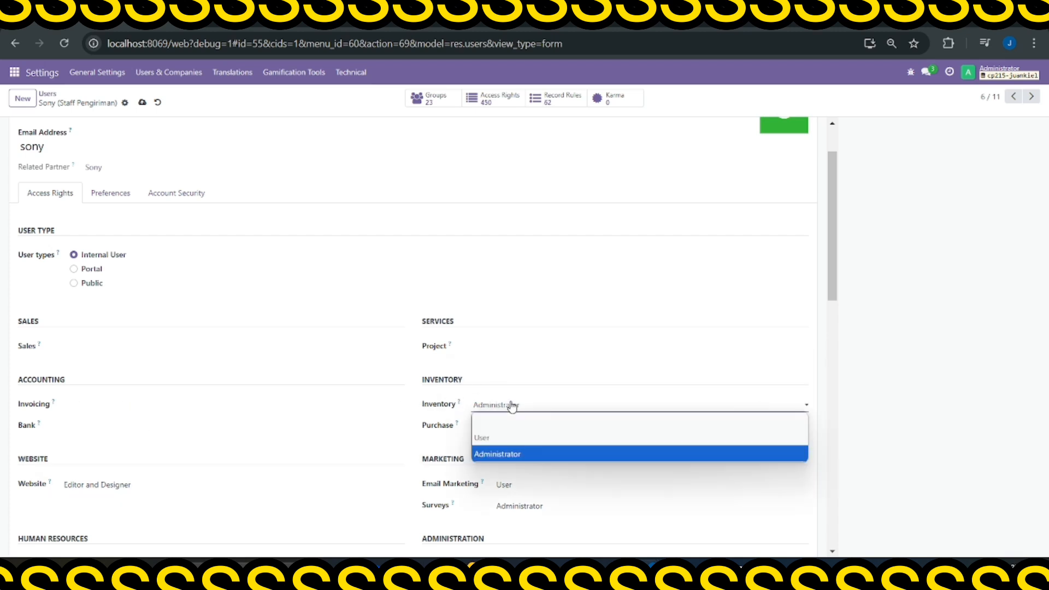
left_click(487, 438)
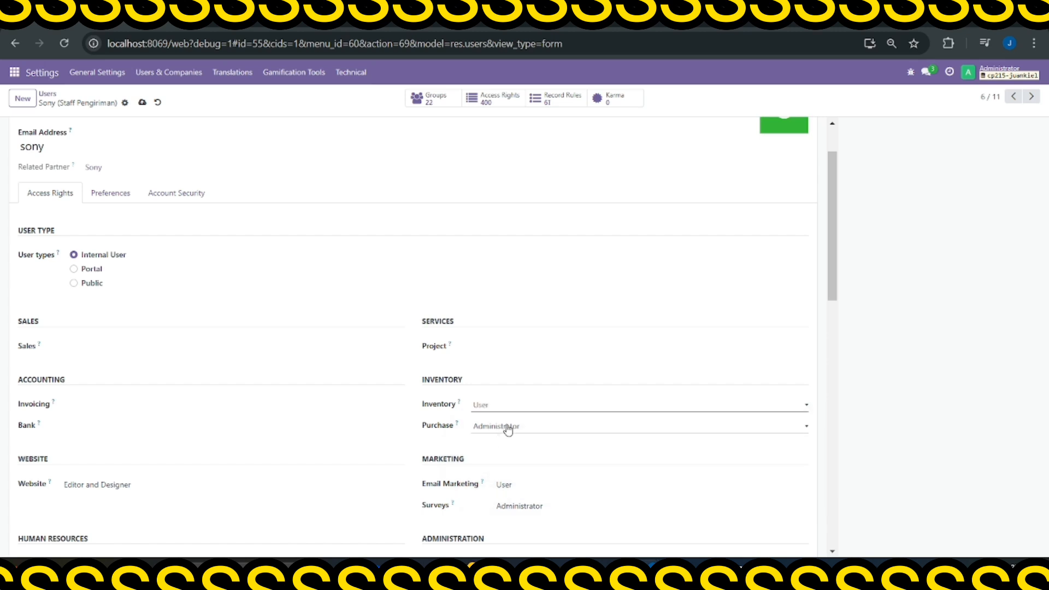
left_click(507, 431)
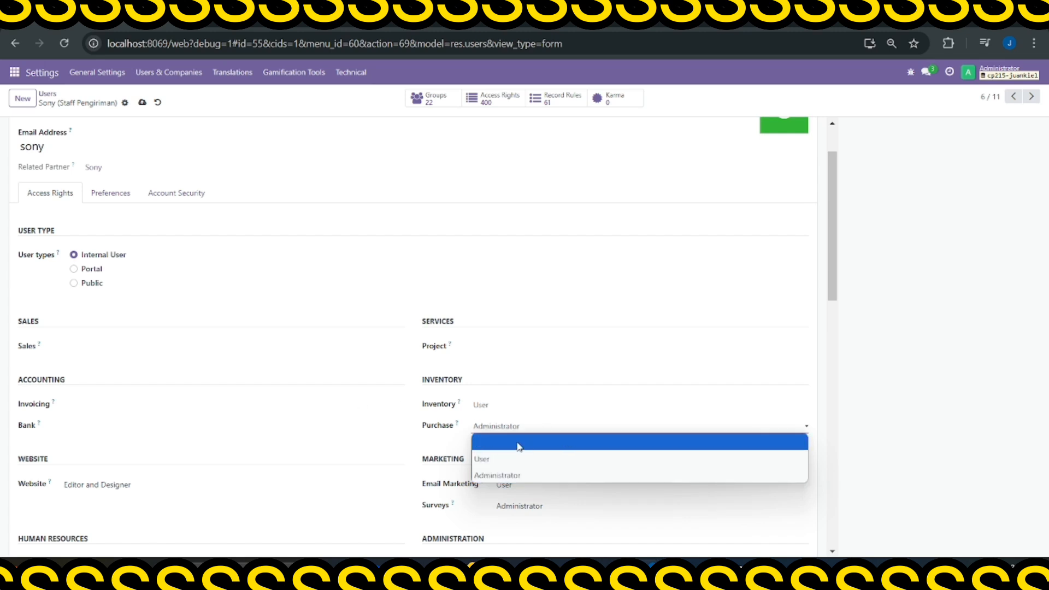
left_click(518, 444)
Clear the Staff Pengiriman user's Email Marketing, Website and Employees access rights by setting them to blank
left_click(528, 492)
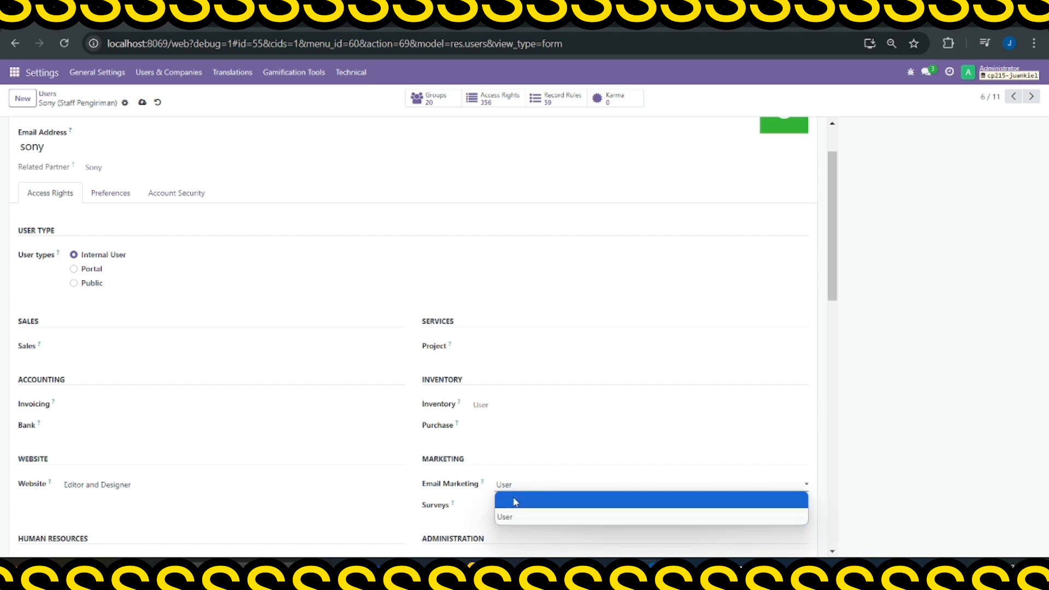
left_click(527, 499)
left_click(136, 486)
left_click(120, 503)
scroll(120, 503, "down", 3)
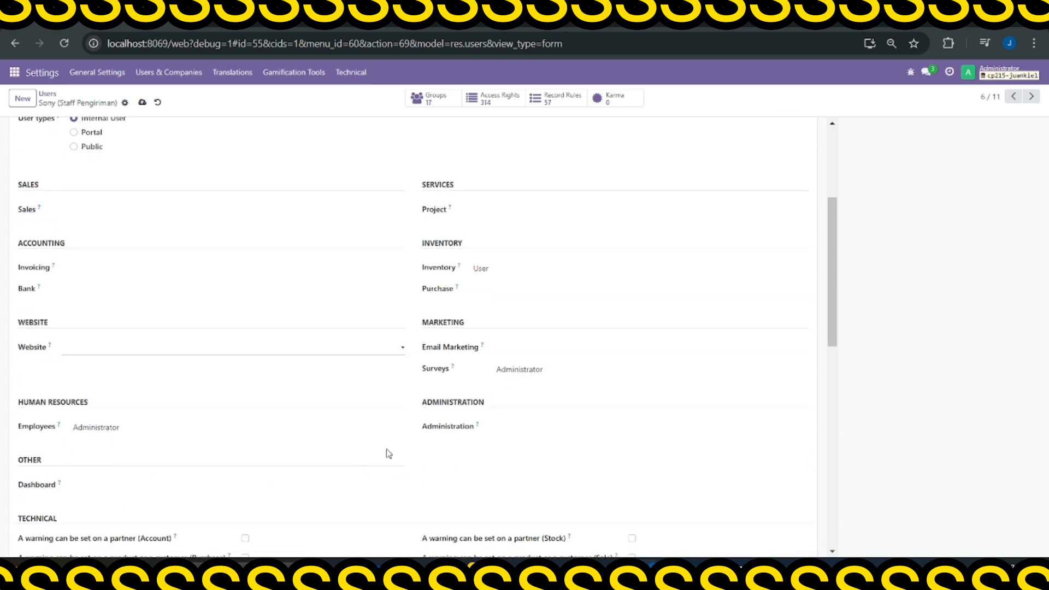
left_click(99, 432)
left_click(103, 449)
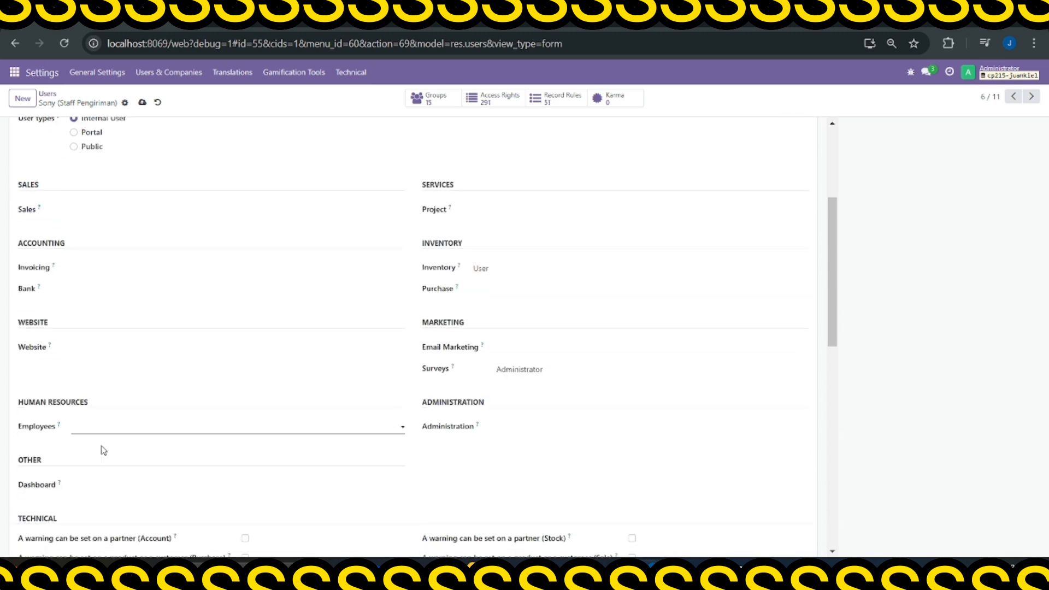
Set the Staff Pengiriman user's Sales access right to "User: Own Documents Only"
scroll(103, 437, "up", 3)
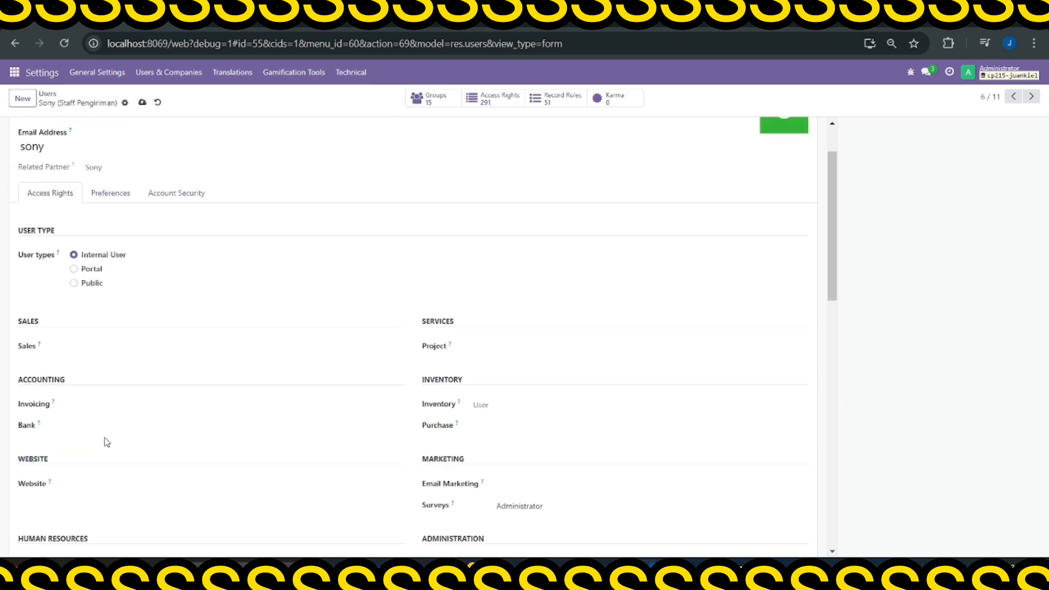
scroll(57, 355, "up", 1)
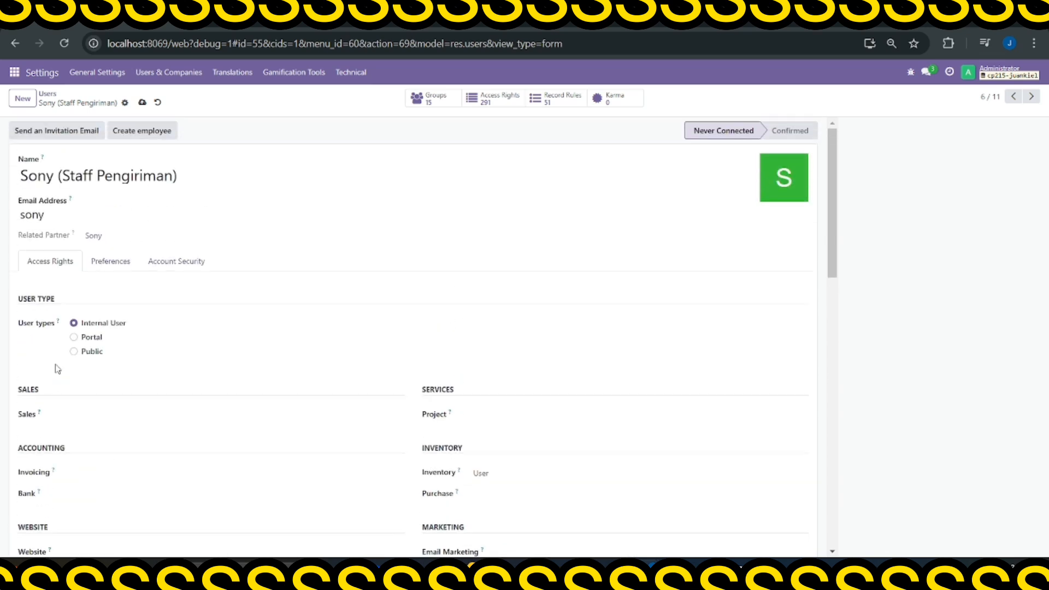
left_click(76, 421)
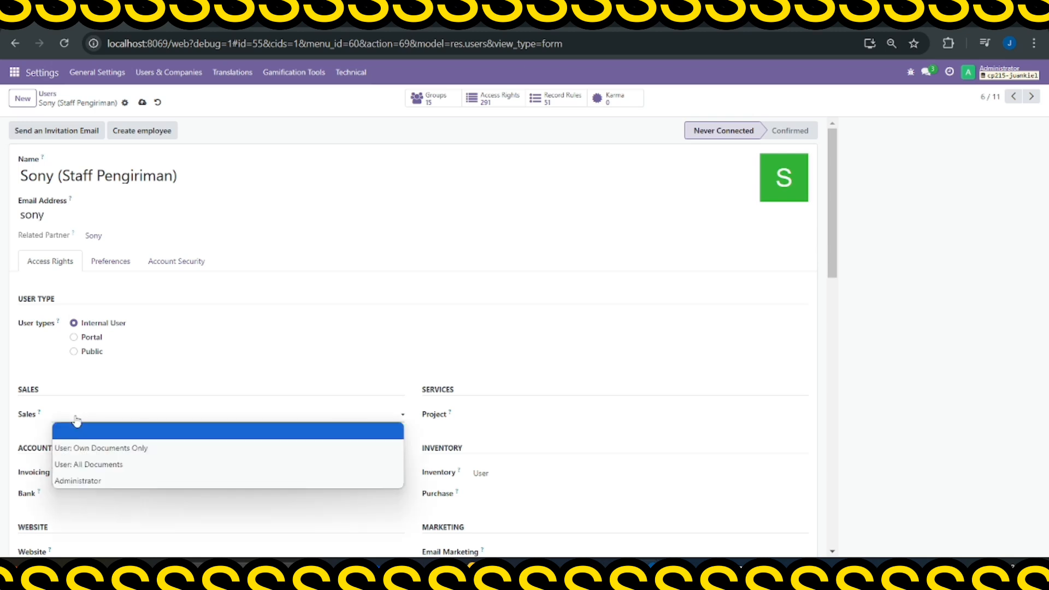
left_click(100, 448)
Disable the Contact Creation extra right for the Staff Pengiriman user
scroll(106, 464, "down", 3)
scroll(106, 463, "down", 4)
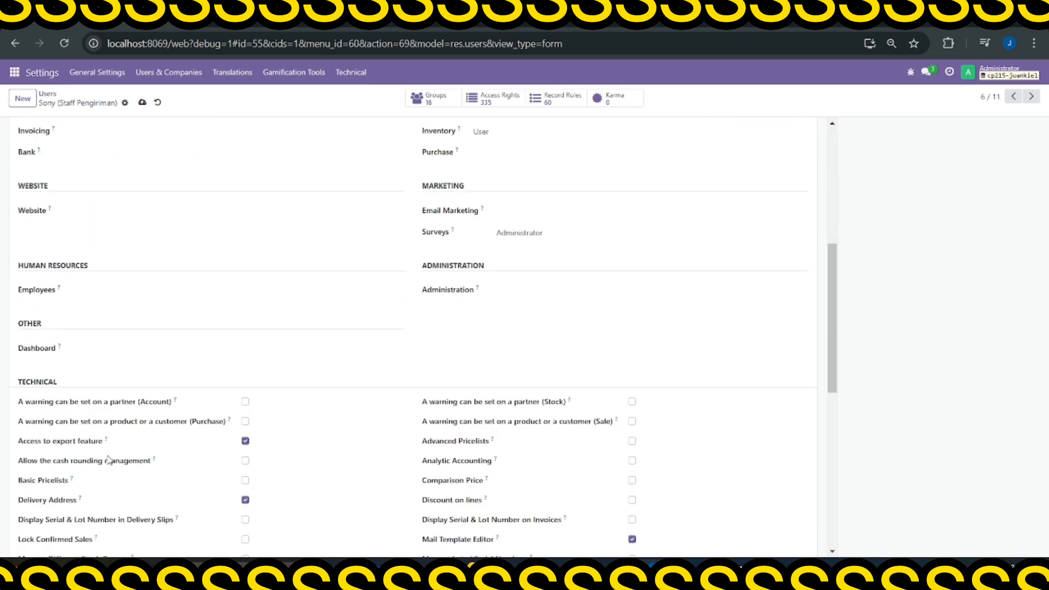
scroll(131, 414, "down", 9)
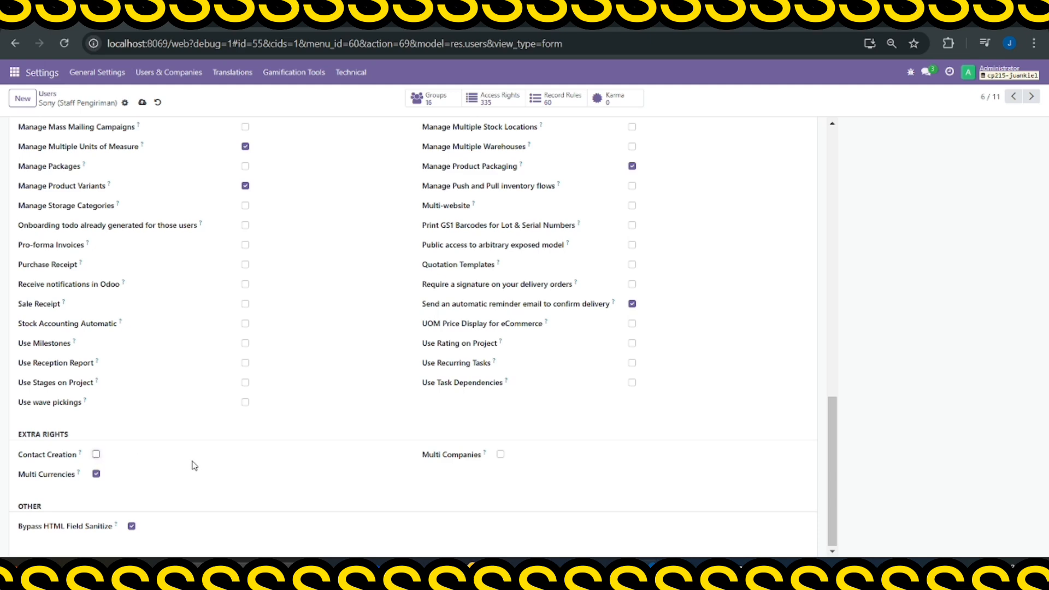
Save the Staff Pengiriman user's record and return to the Users list
scroll(194, 465, "up", 15)
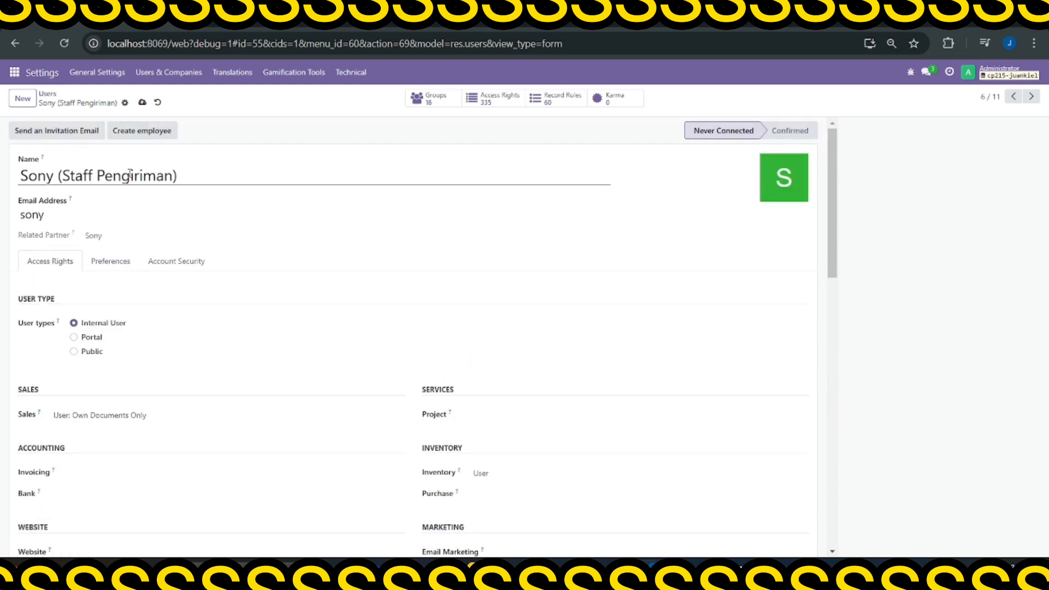
left_click(143, 102)
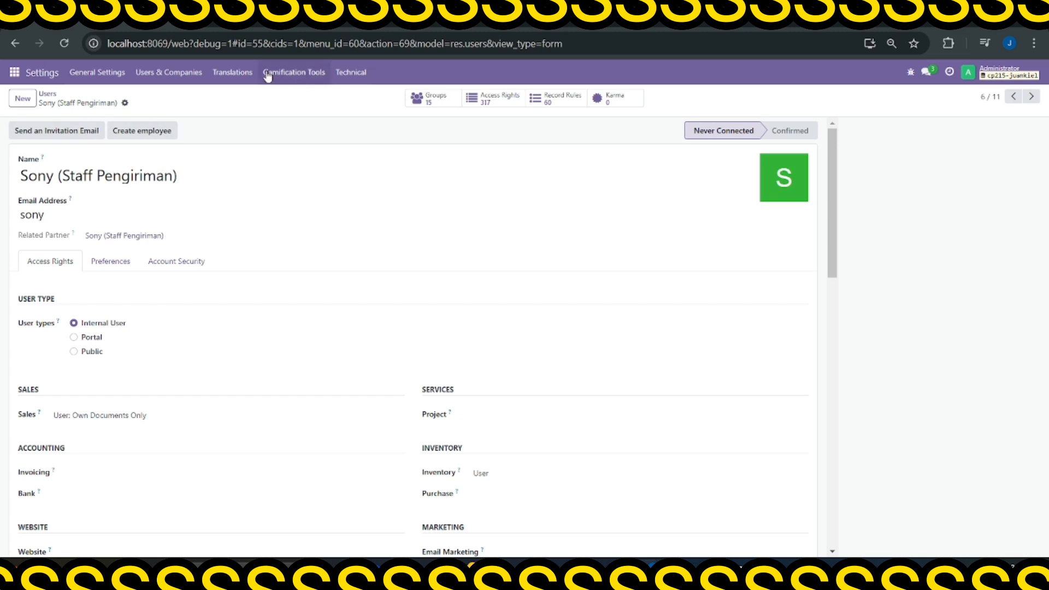
left_click(167, 74)
left_click(156, 97)
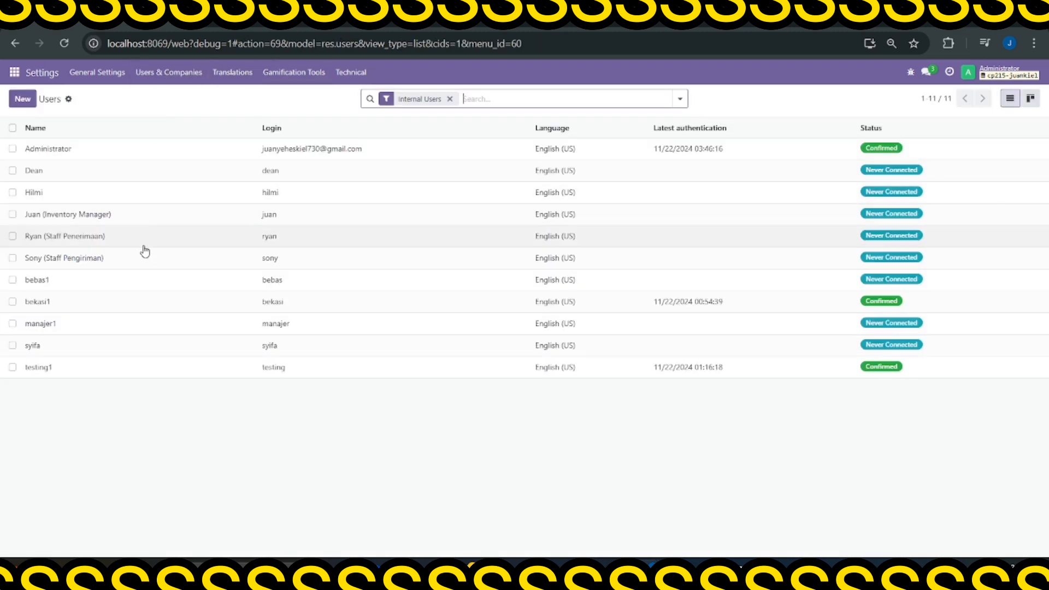
Open the user listed just above the inventory manager and append "(Supervisor Gudang)" to the user's name
left_click(76, 199)
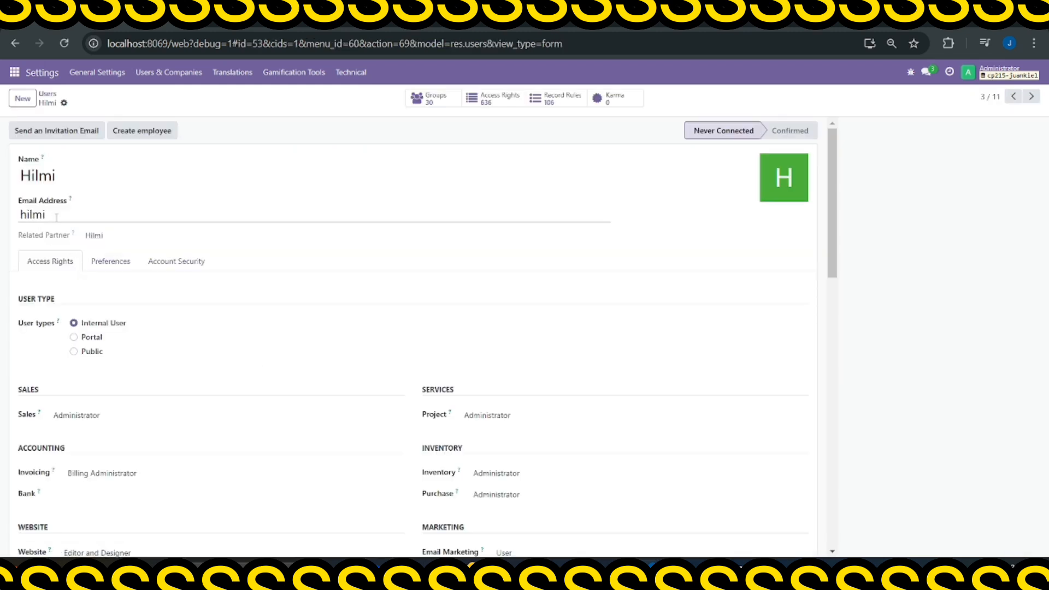
left_click(86, 181)
type("(Supe")
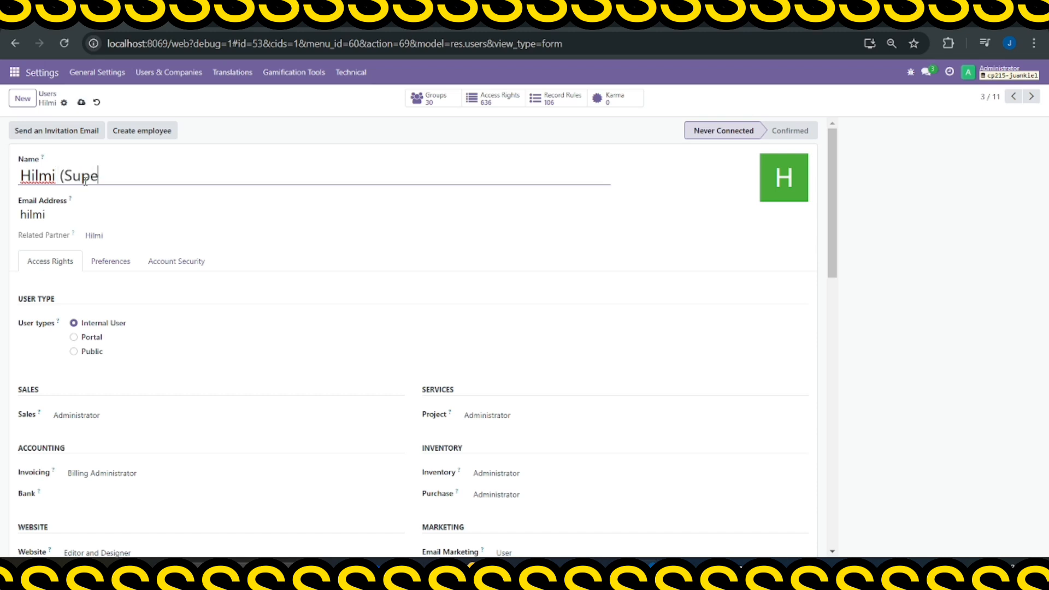
type("rvisor Gudang")
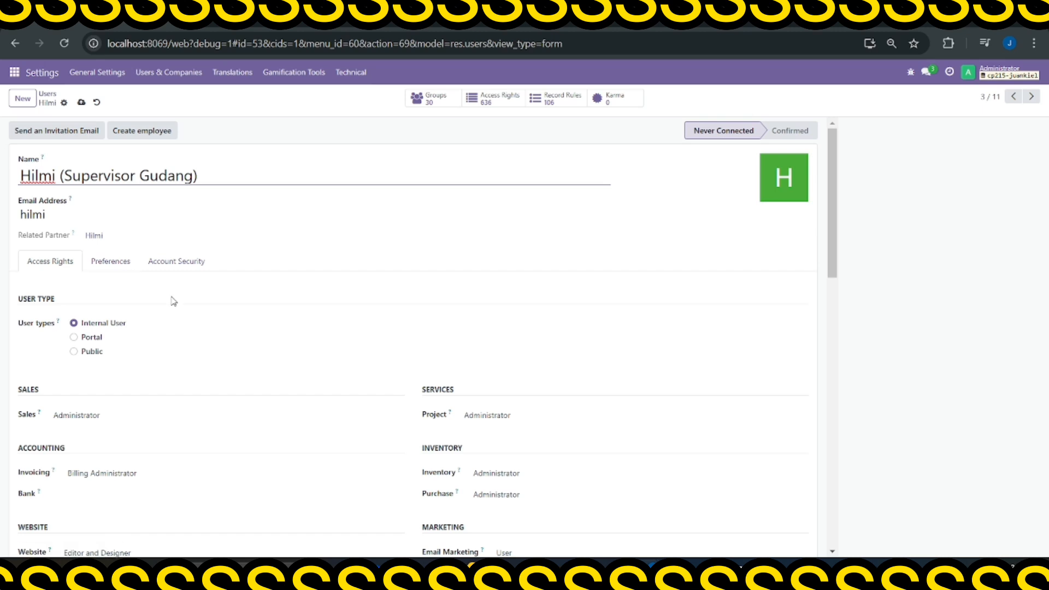
Set the Supervisor Gudang user's Sales access right to "User: Own Documents Only" and clear the Project access right
scroll(173, 300, "down", 1)
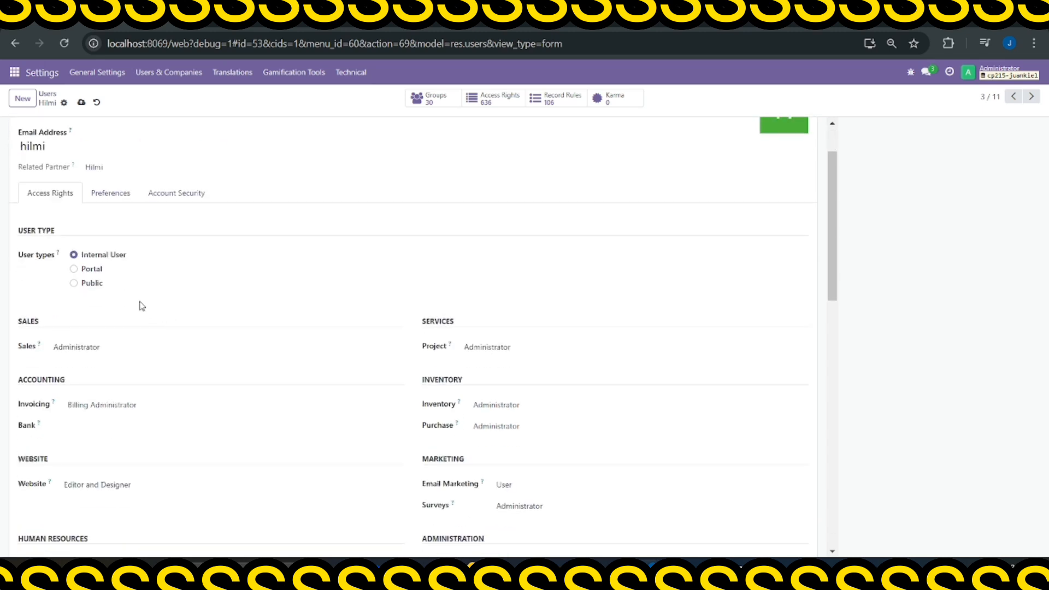
scroll(142, 306, "up", 1)
left_click(104, 413)
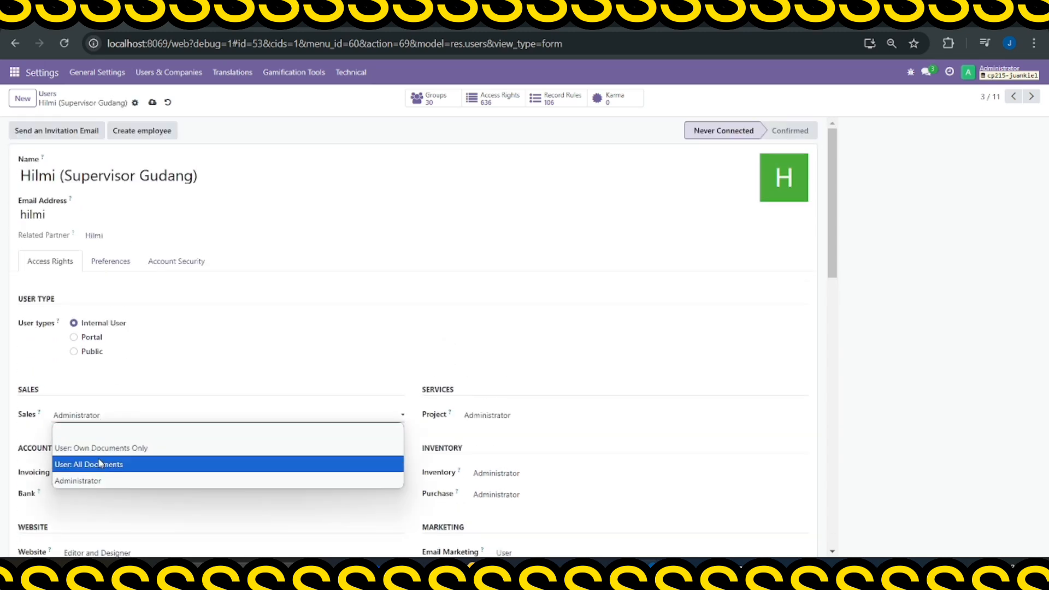
left_click(99, 454)
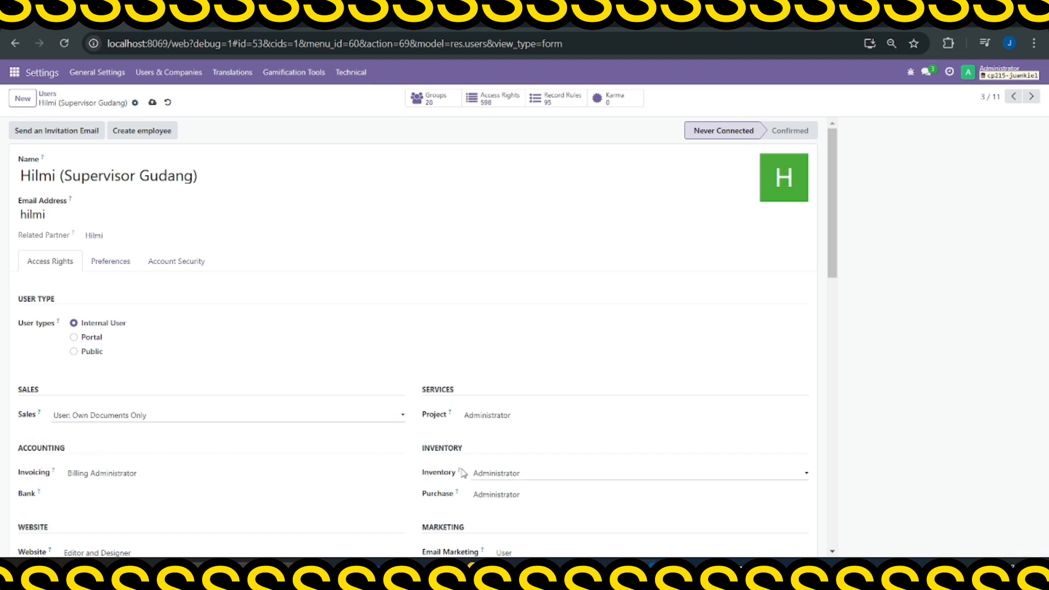
left_click(499, 421)
left_click(494, 436)
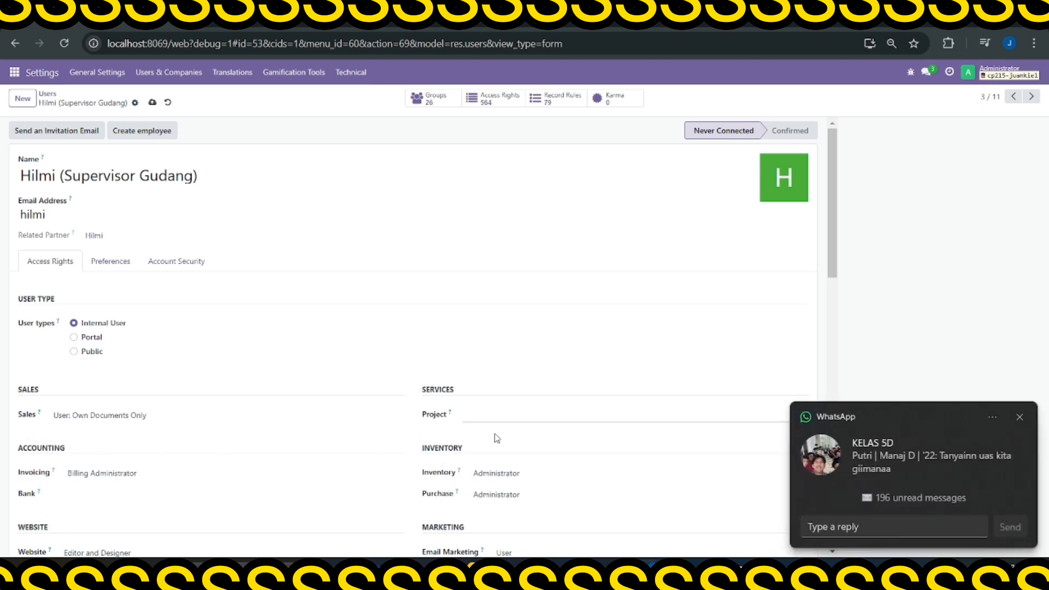
Set the Supervisor Gudang user's Purchase access right to "User"
left_click(503, 474)
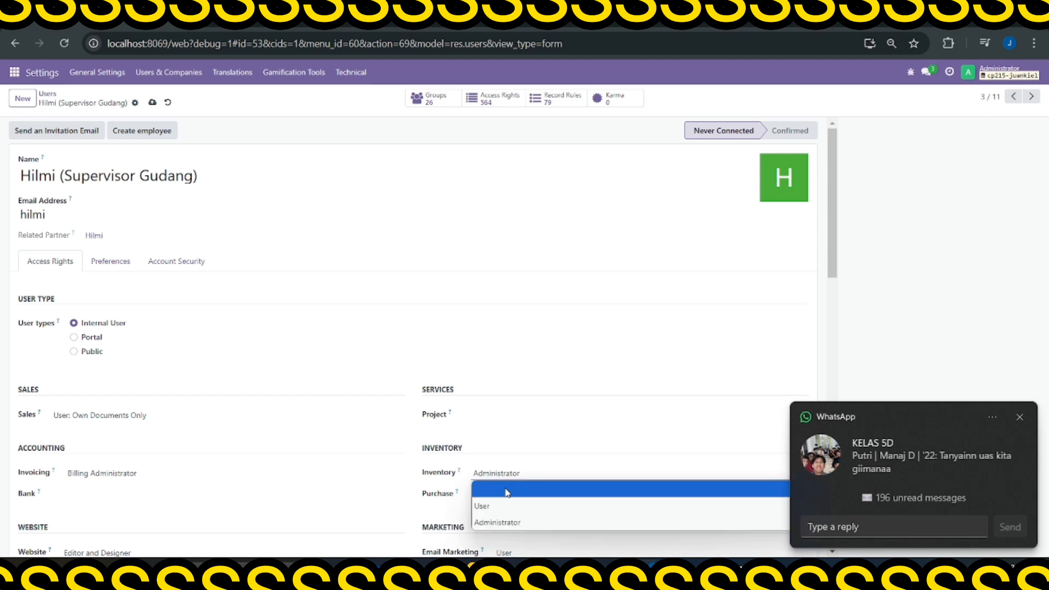
left_click(498, 473)
left_click(376, 494)
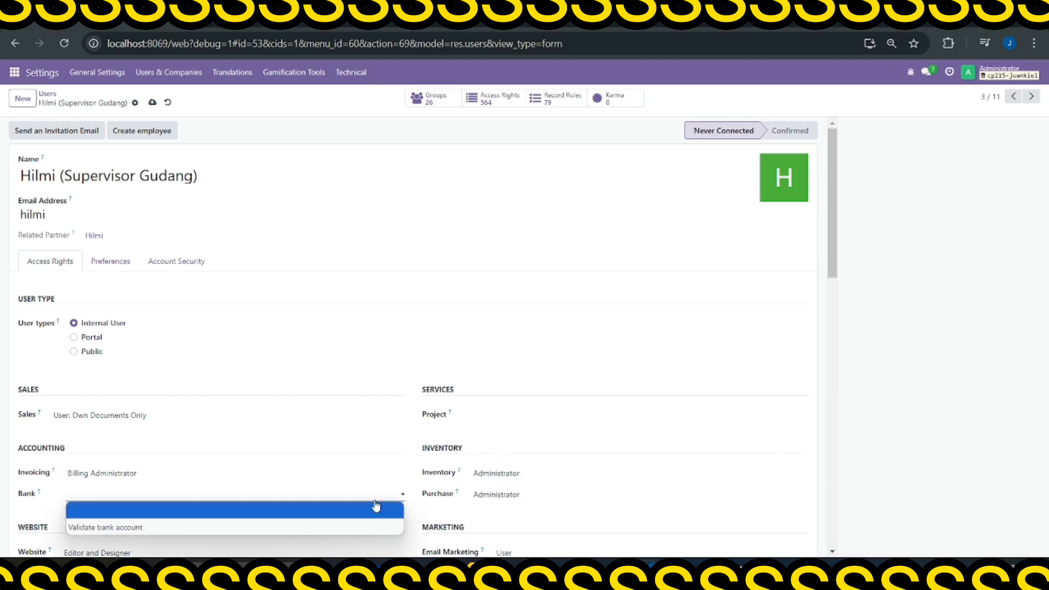
left_click(470, 495)
left_click(497, 520)
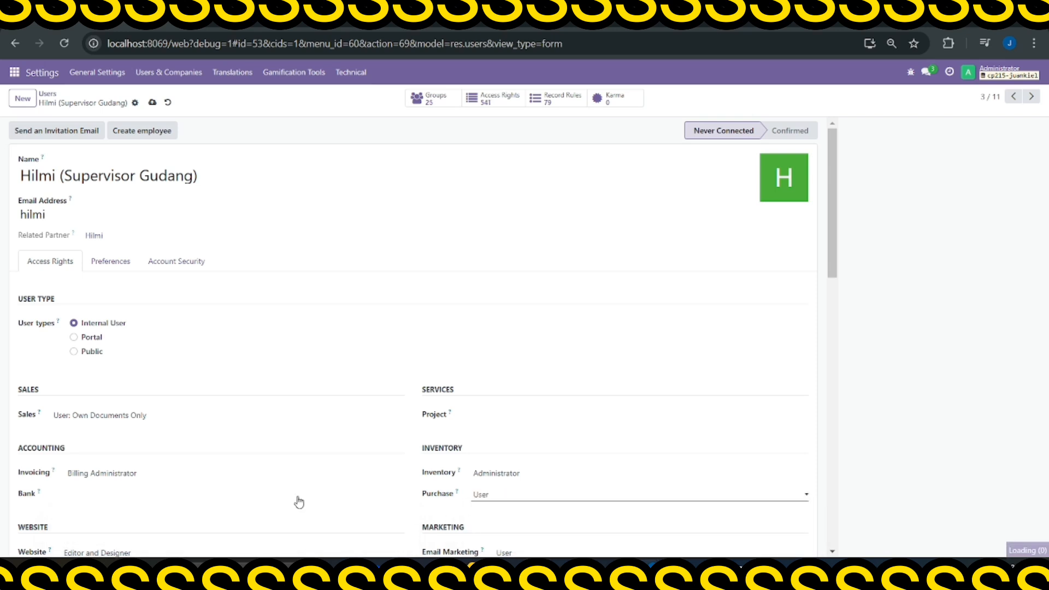
Clear the Invoicing and Website access rights of the Supervisor Gudang user
left_click(151, 473)
left_click(143, 491)
scroll(131, 491, "down", 3)
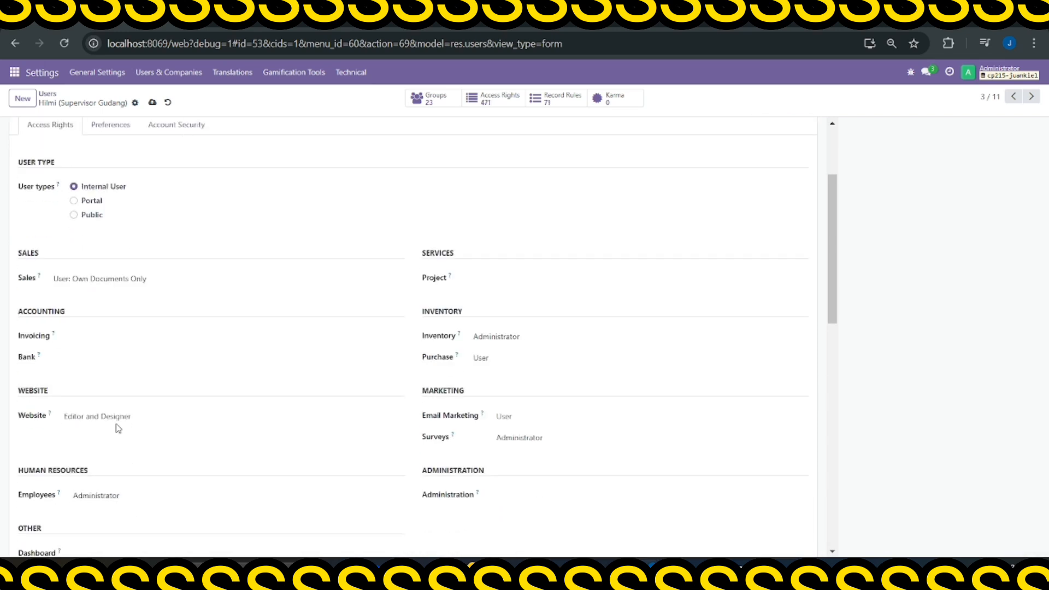
left_click(116, 418)
left_click(116, 437)
Clear the Email Marketing, Surveys and Employees access rights of the Supervisor Gudang user
left_click(492, 422)
left_click(513, 433)
left_click(520, 438)
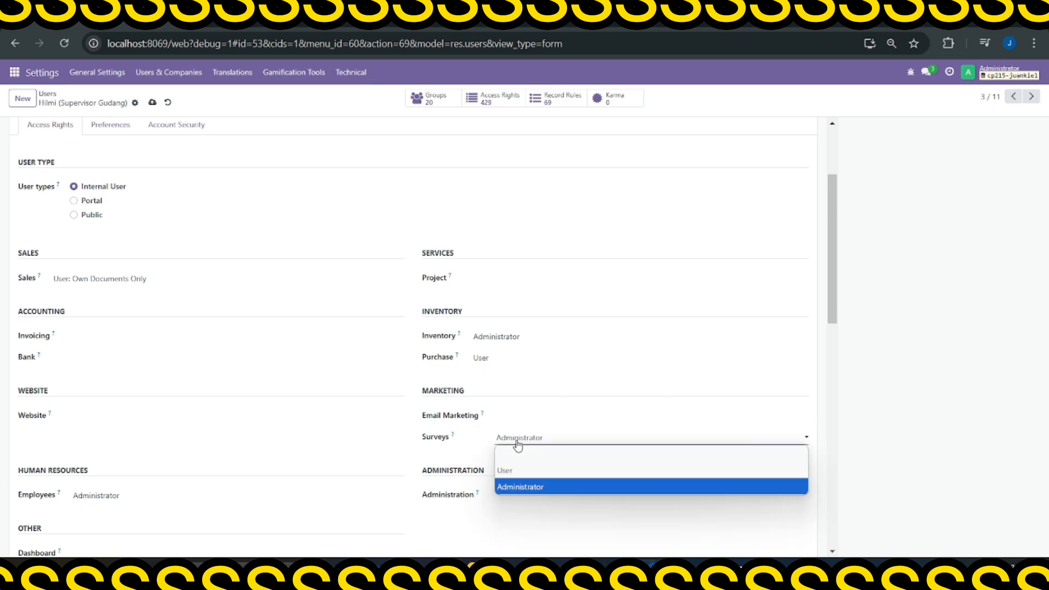
left_click(508, 454)
left_click(170, 498)
left_click(165, 507)
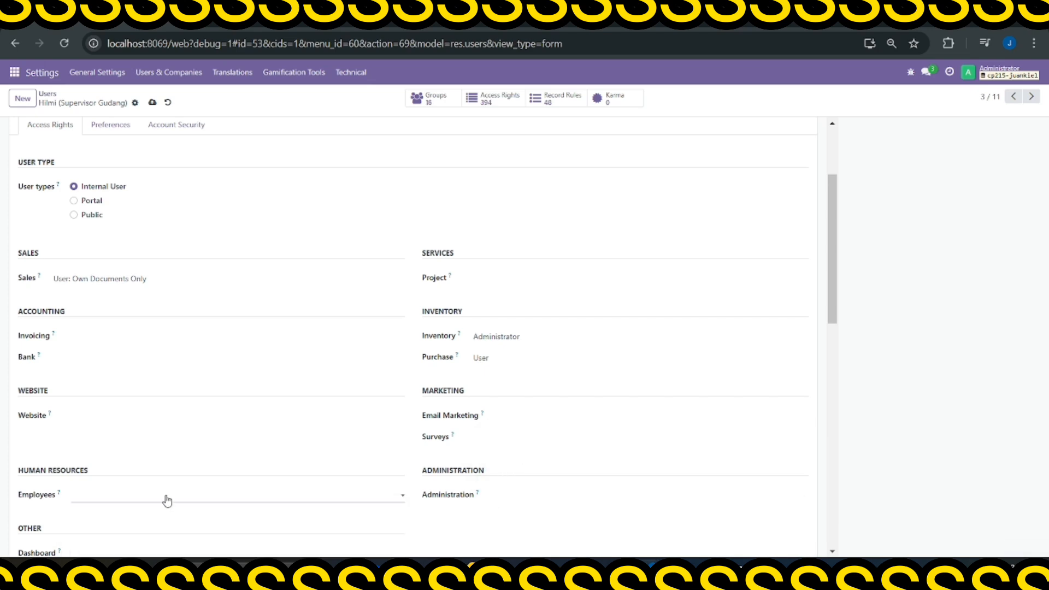
Save the Supervisor Gudang user's record and return to the Users list
scroll(304, 501, "down", 6)
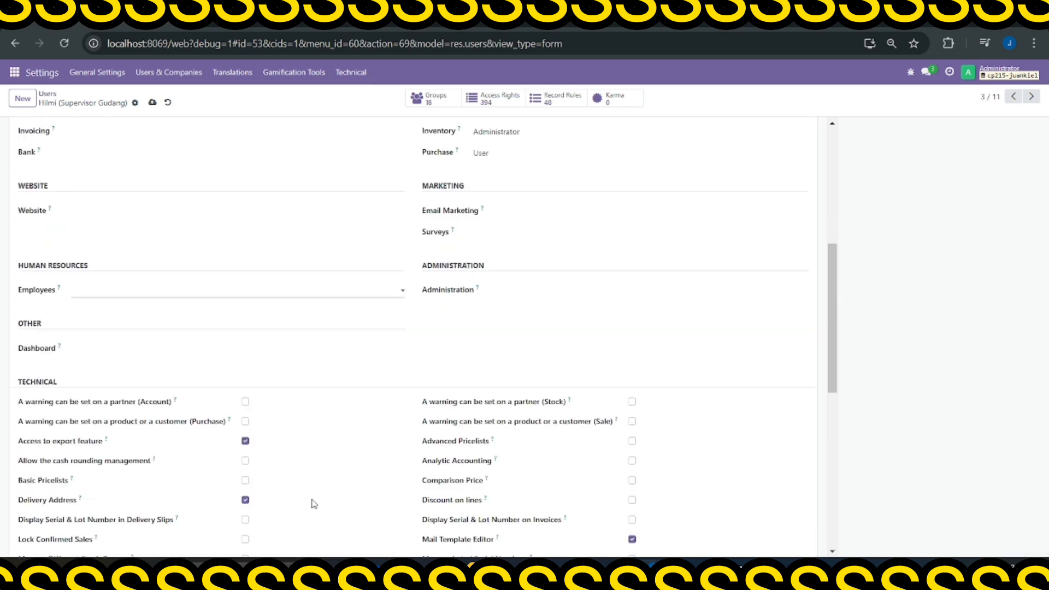
scroll(312, 501, "up", 5)
scroll(315, 504, "up", 2)
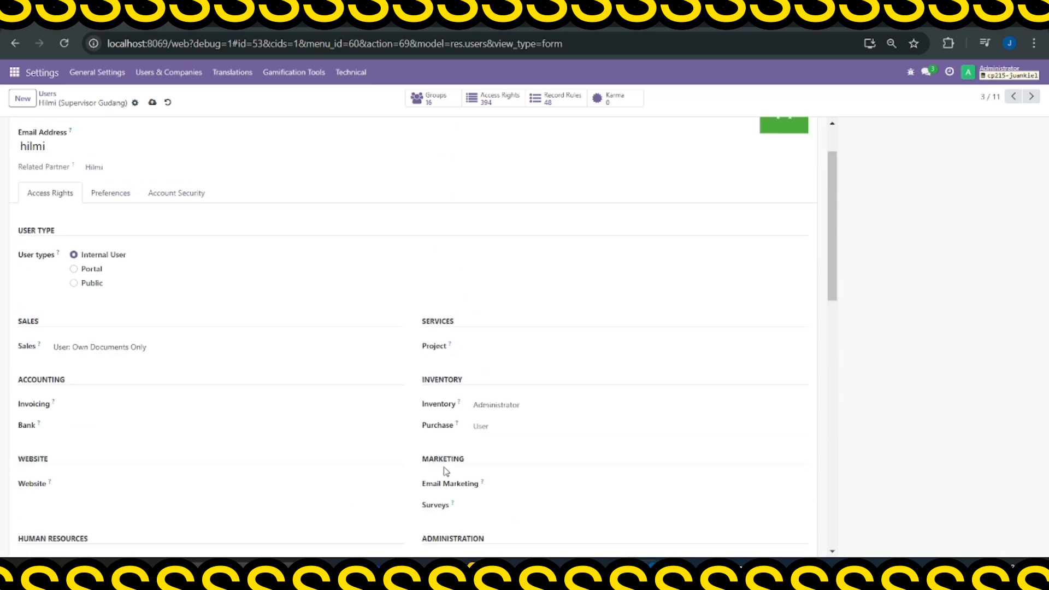
scroll(109, 464, "down", 10)
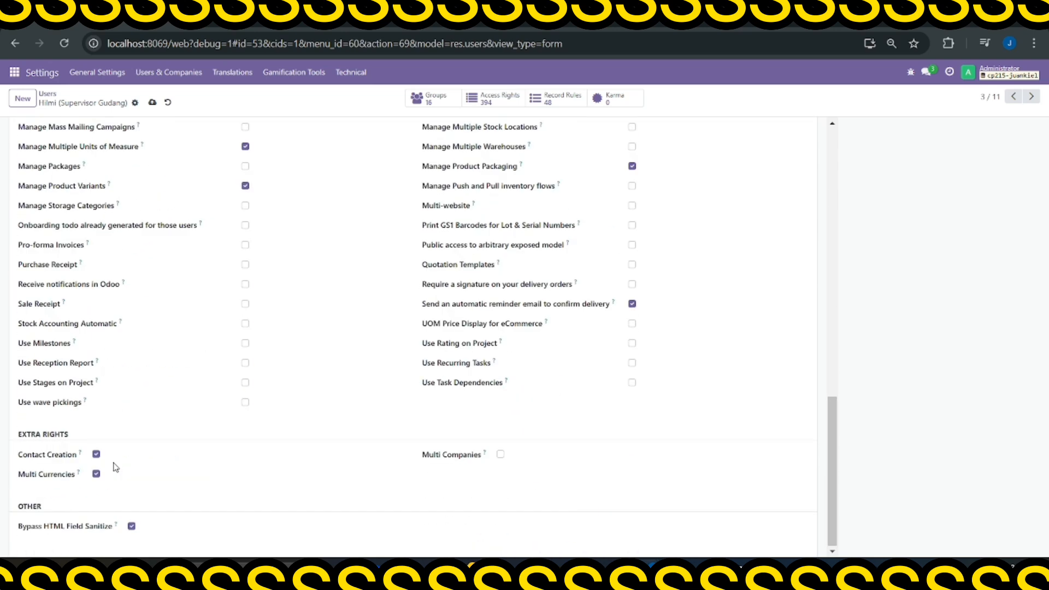
scroll(306, 492, "up", 15)
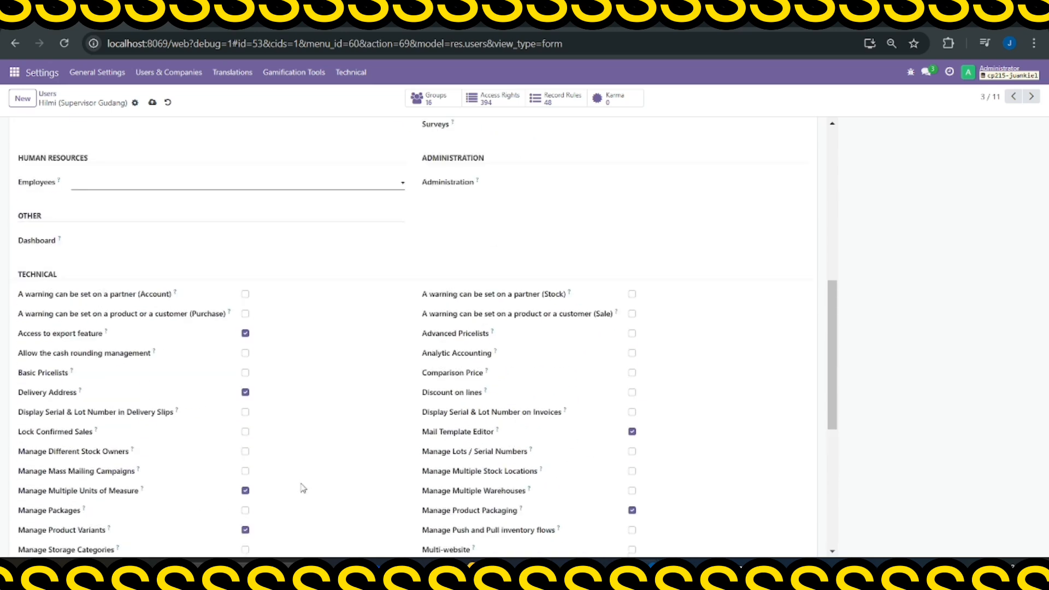
left_click(152, 102)
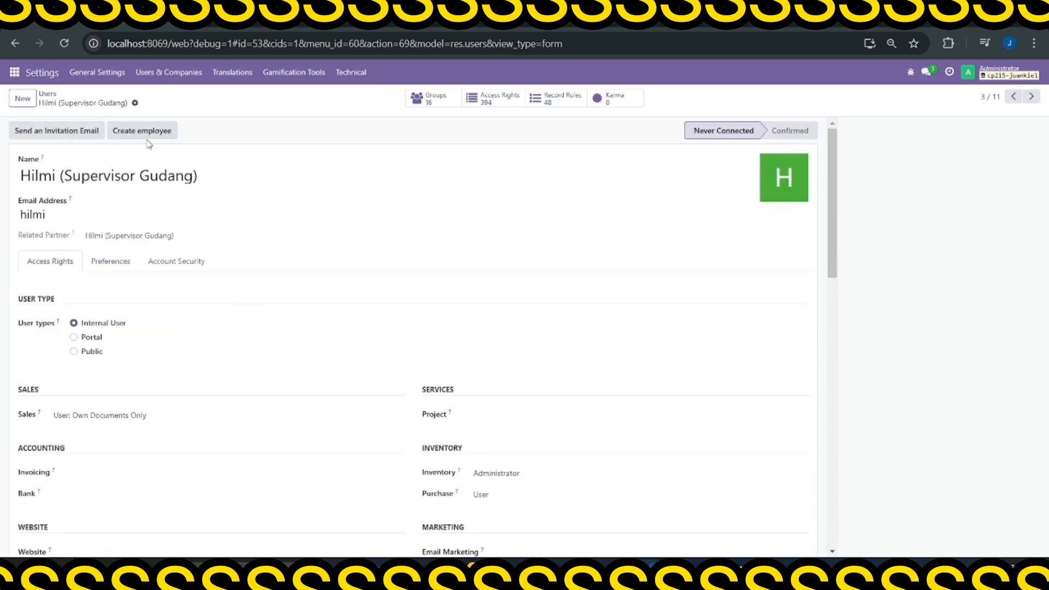
left_click(169, 72)
left_click(163, 98)
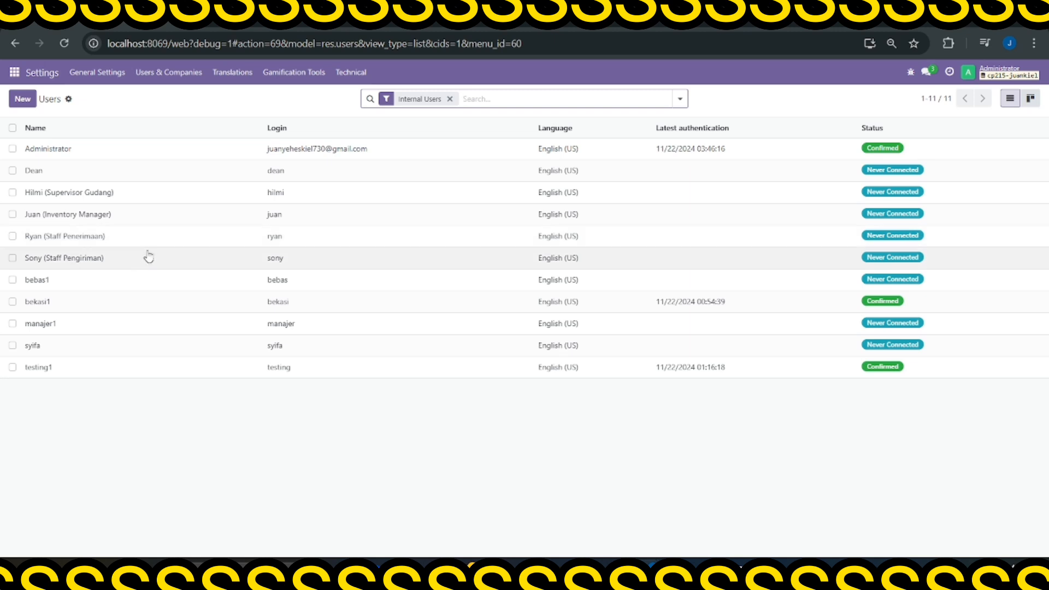
Open the user listed just above testing1 and append "(Auditor Stok)" to the user's name
left_click(49, 350)
left_click(77, 175)
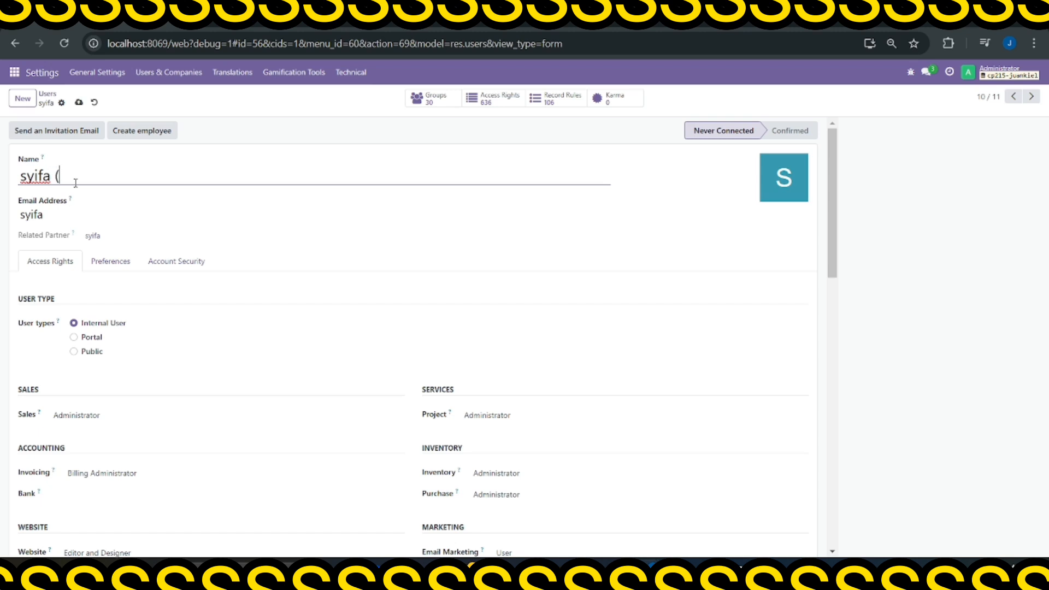
type("(Auditor Stok")
Set the Auditor Stok user's Sales access right to "User: All Documents" and clear the Project access right
scroll(132, 349, "down", 1)
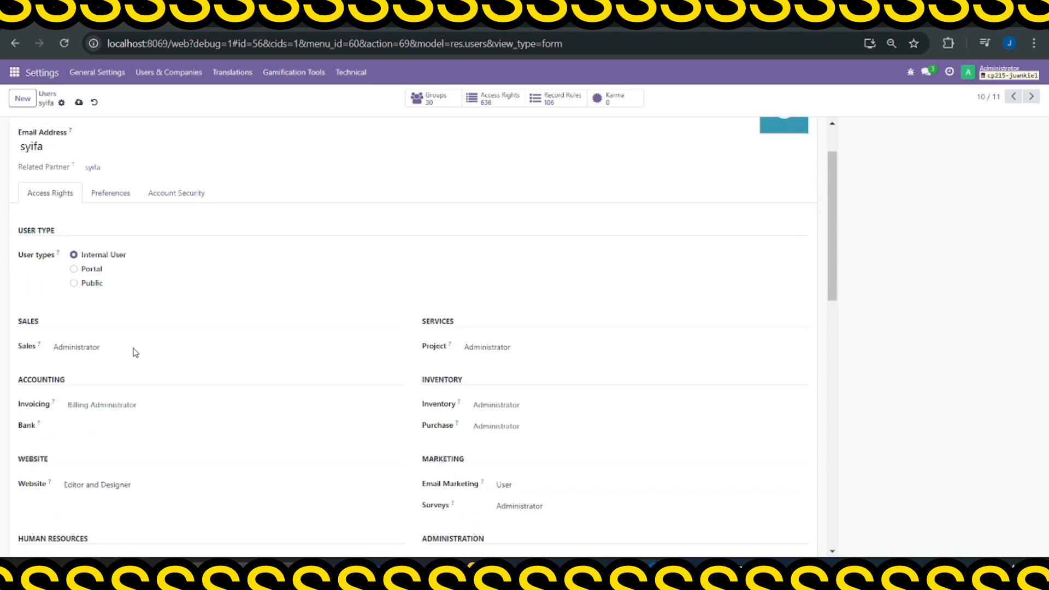
scroll(132, 352, "down", 1)
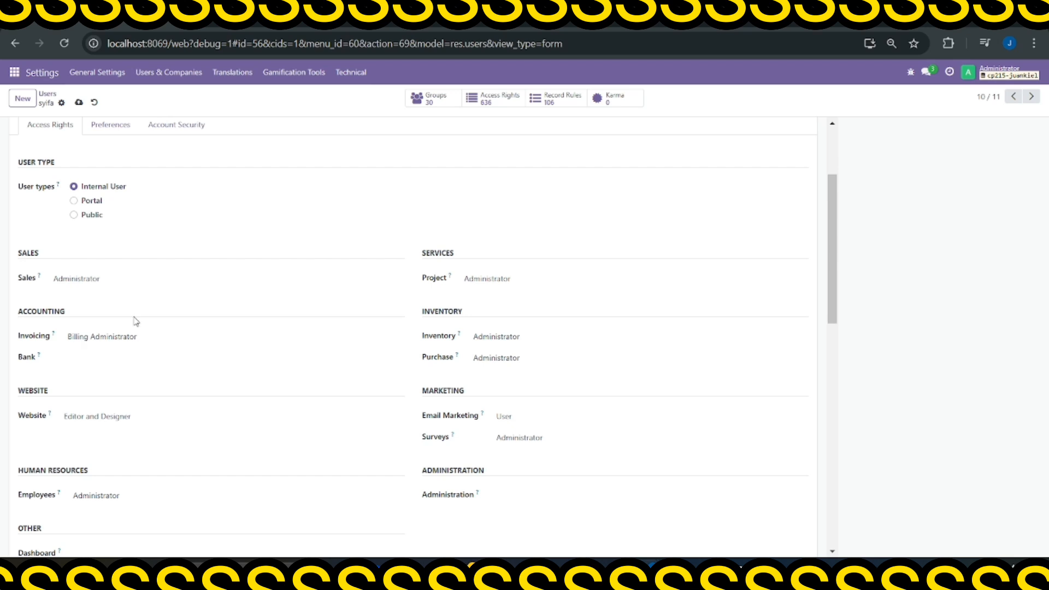
left_click(129, 281)
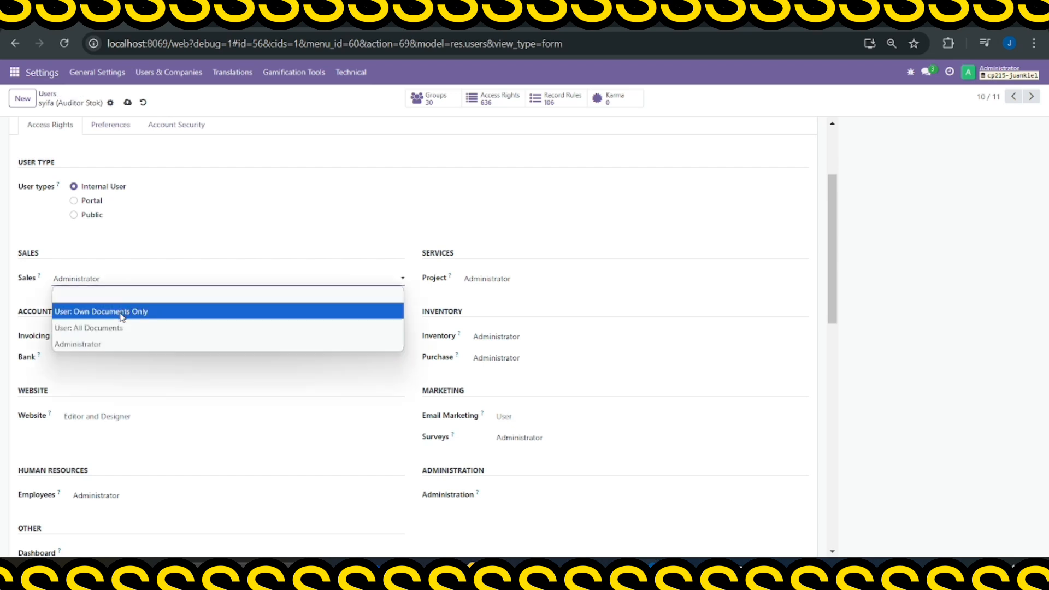
left_click(124, 344)
left_click(117, 283)
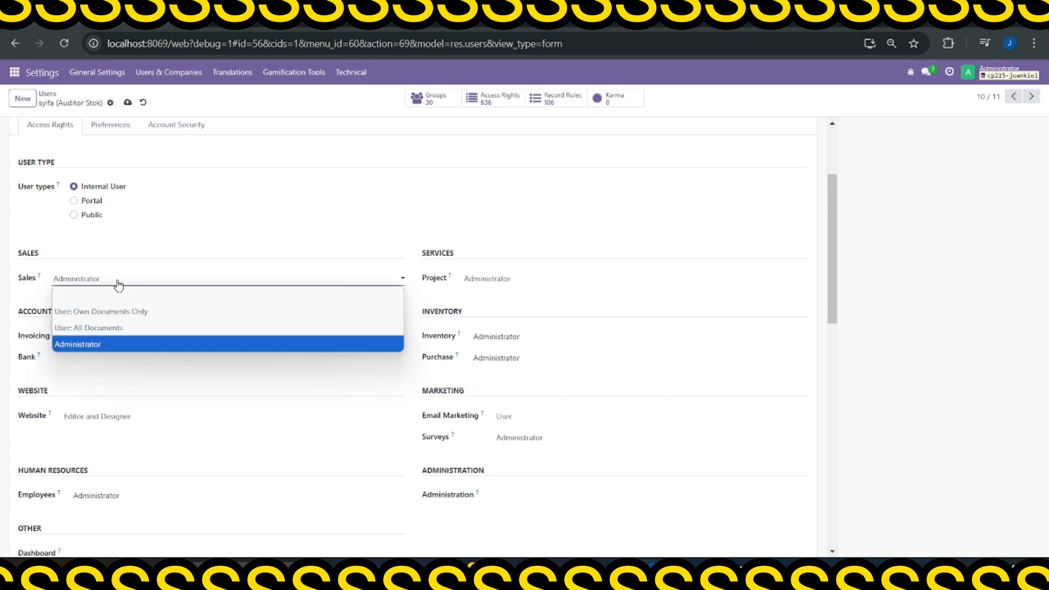
left_click(111, 324)
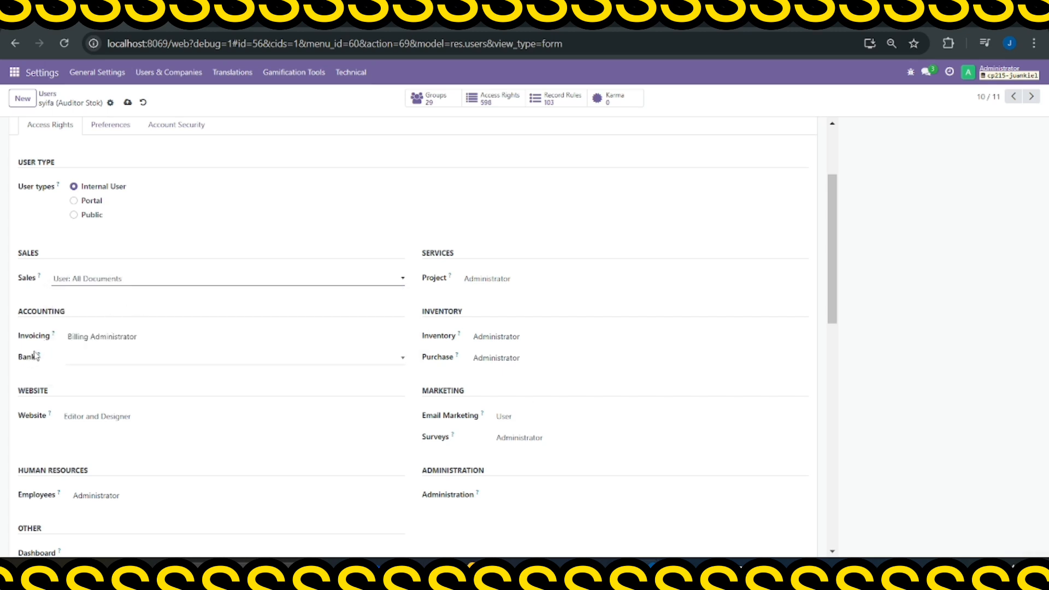
left_click(476, 279)
left_click(478, 293)
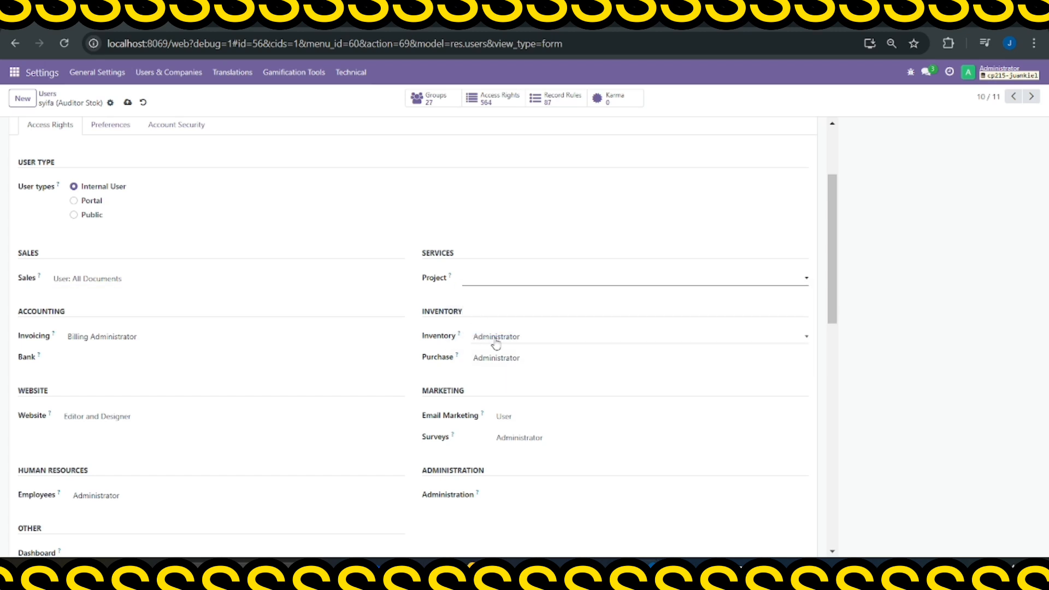
Set both the Inventory and Purchase access rights of the Auditor Stok user to "User"
left_click(496, 341)
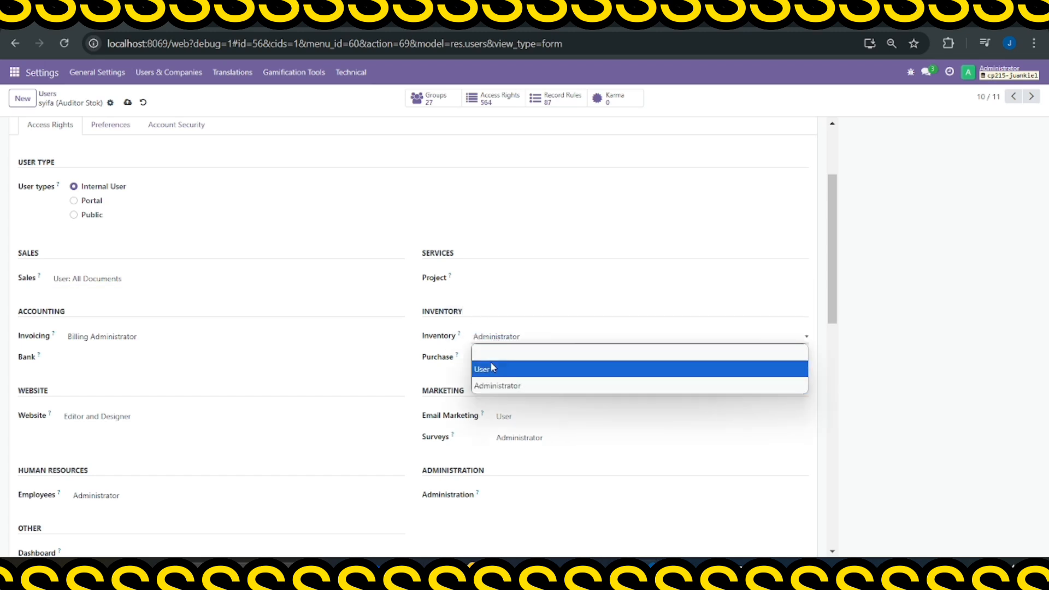
left_click(491, 367)
left_click(496, 358)
left_click(499, 390)
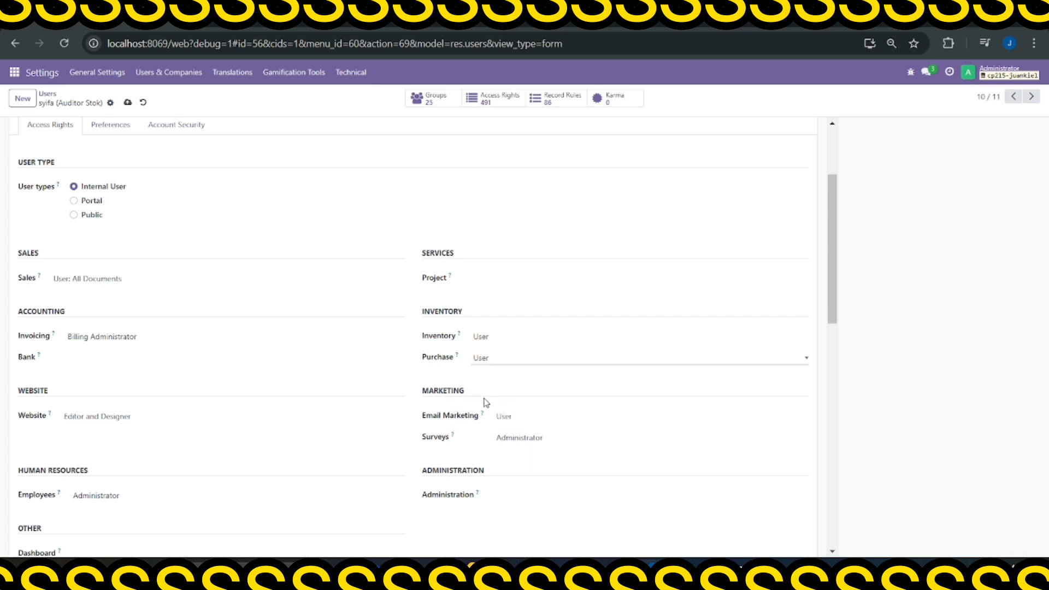
Clear the Invoicing and Website access rights of the Auditor Stok user
left_click(167, 345)
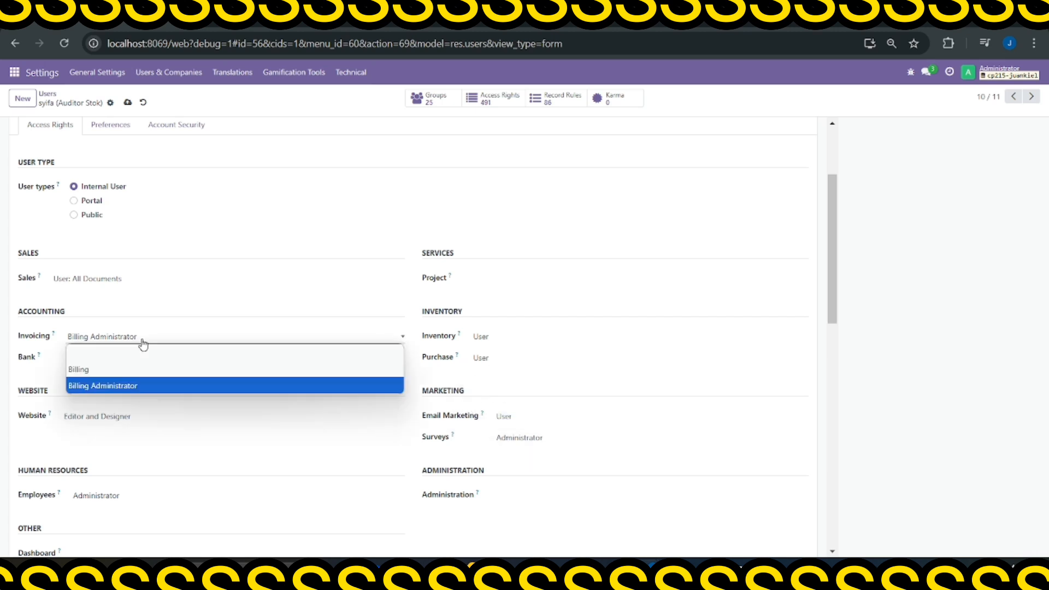
left_click(146, 354)
left_click(136, 419)
left_click(180, 433)
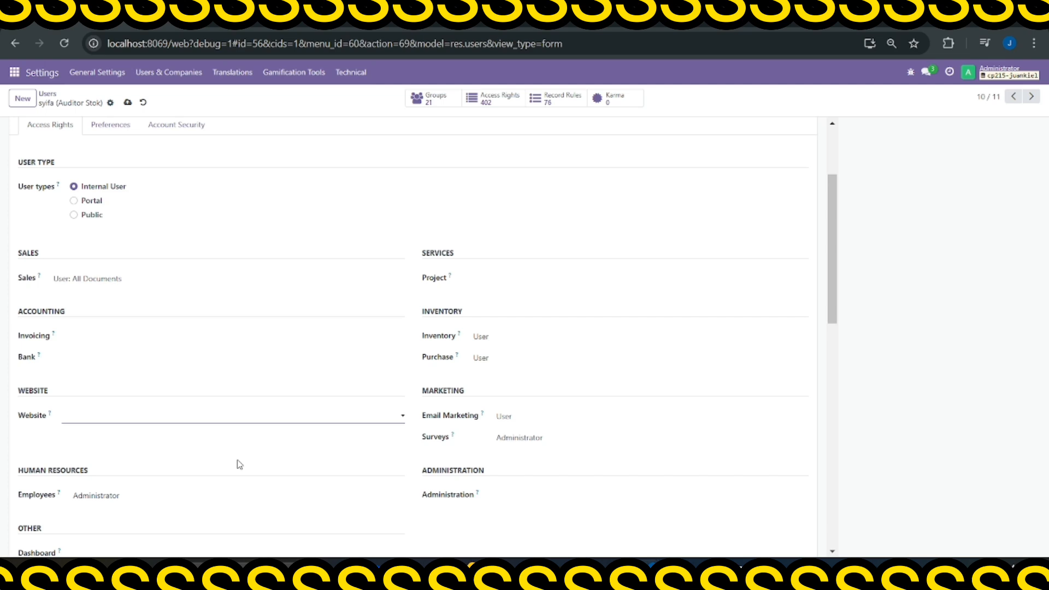
Clear the Email Marketing, Surveys and Employees access rights of the Auditor Stok user
left_click(488, 426)
left_click(527, 432)
left_click(531, 438)
left_click(532, 453)
left_click(499, 494)
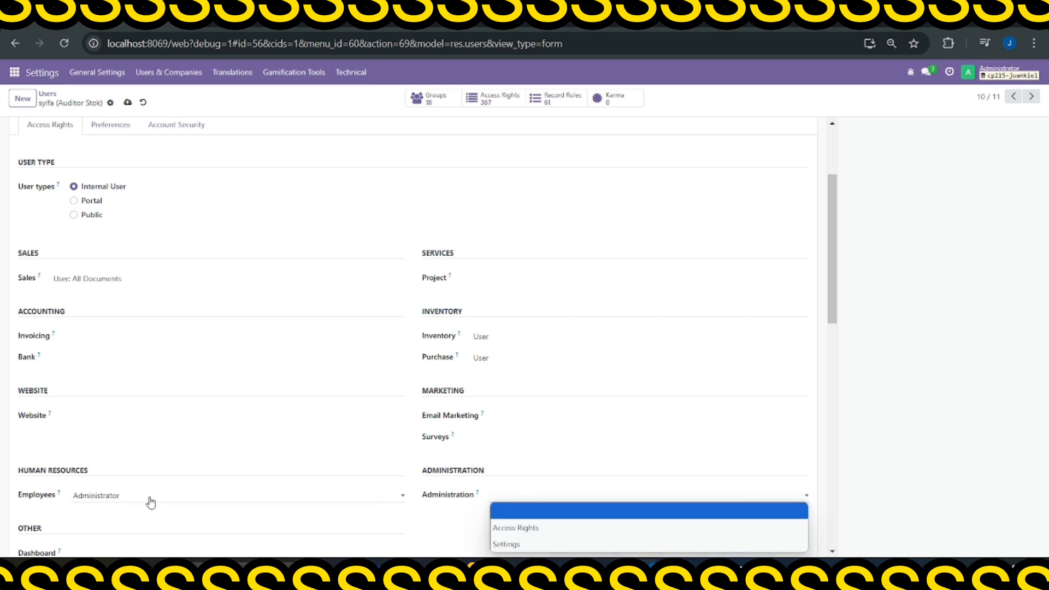
left_click(150, 501)
left_click(119, 512)
Disable the Contact Creation extra right for the Auditor Stok user
scroll(105, 424, "down", 3)
scroll(180, 454, "down", 5)
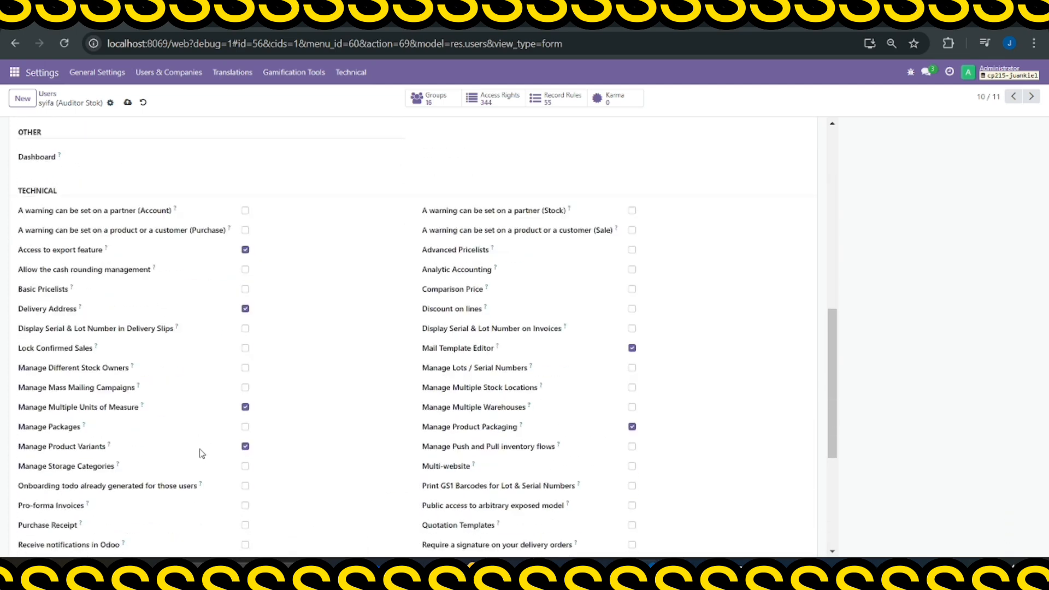
scroll(164, 457, "down", 5)
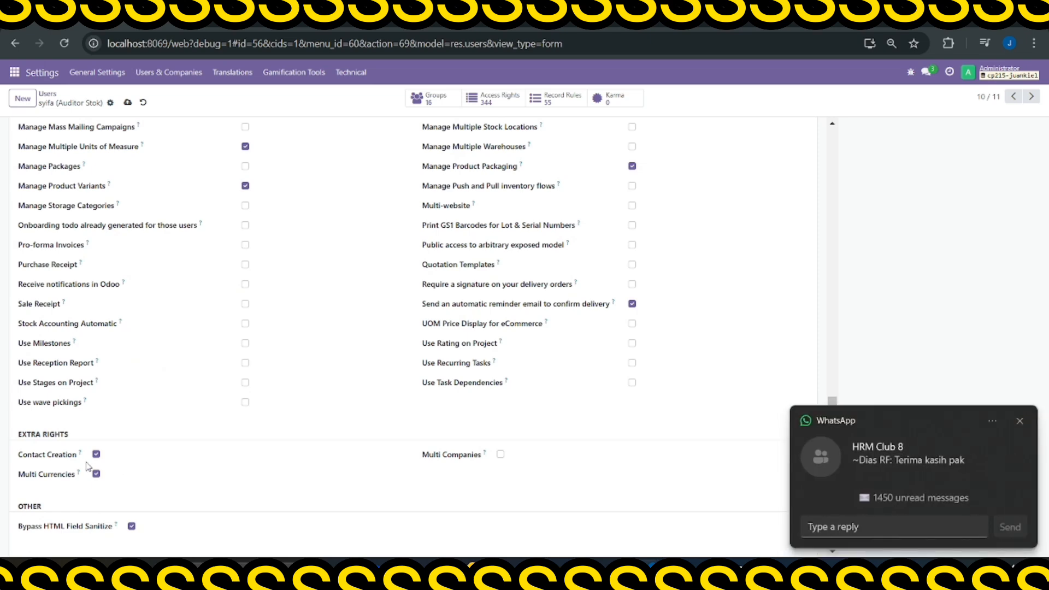
left_click(1019, 421)
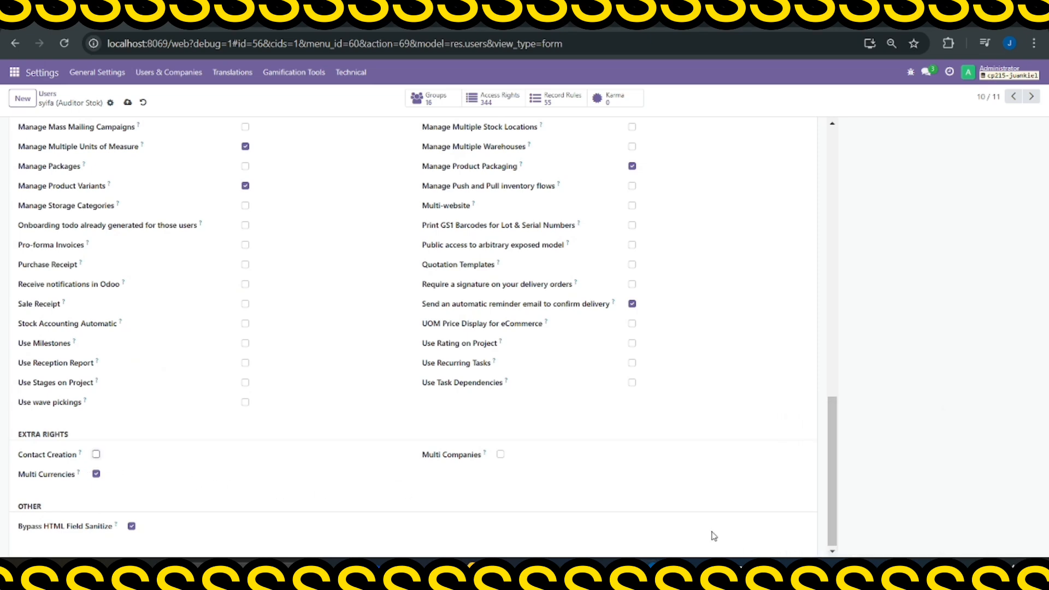
Save the Auditor Stok user's record and return to the Users list
scroll(187, 180, "up", 10)
left_click(127, 102)
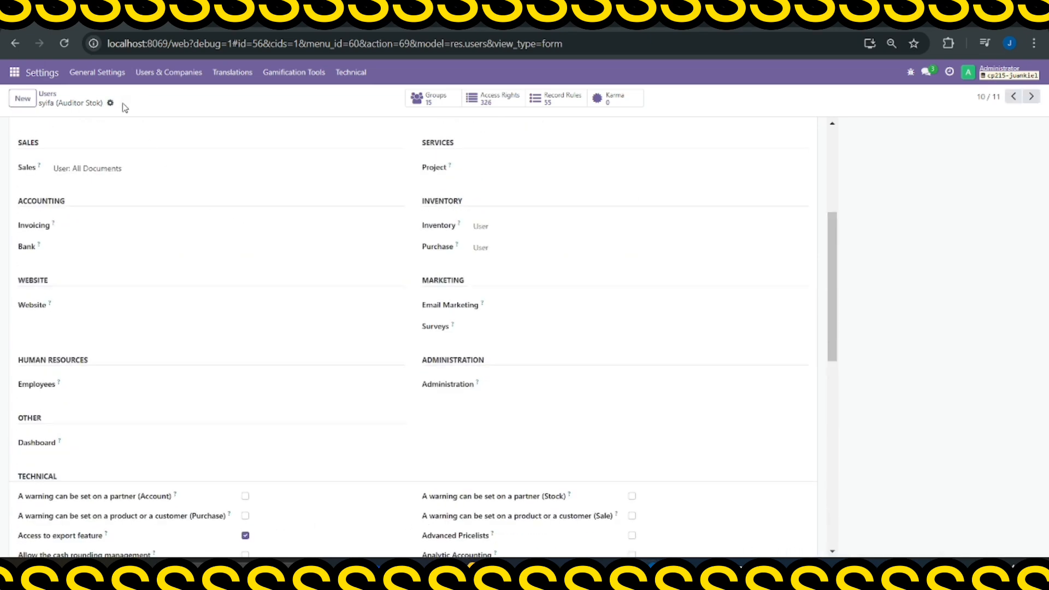
left_click(176, 73)
left_click(168, 98)
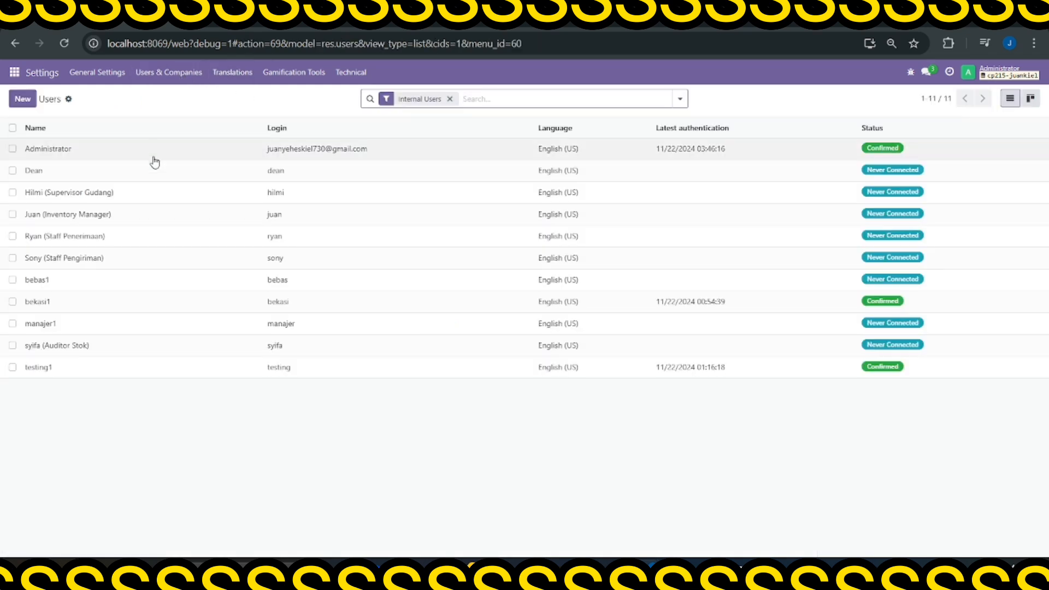
Open the user listed just below Administrator and append "(Admin IT)" to the user's name
left_click(45, 171)
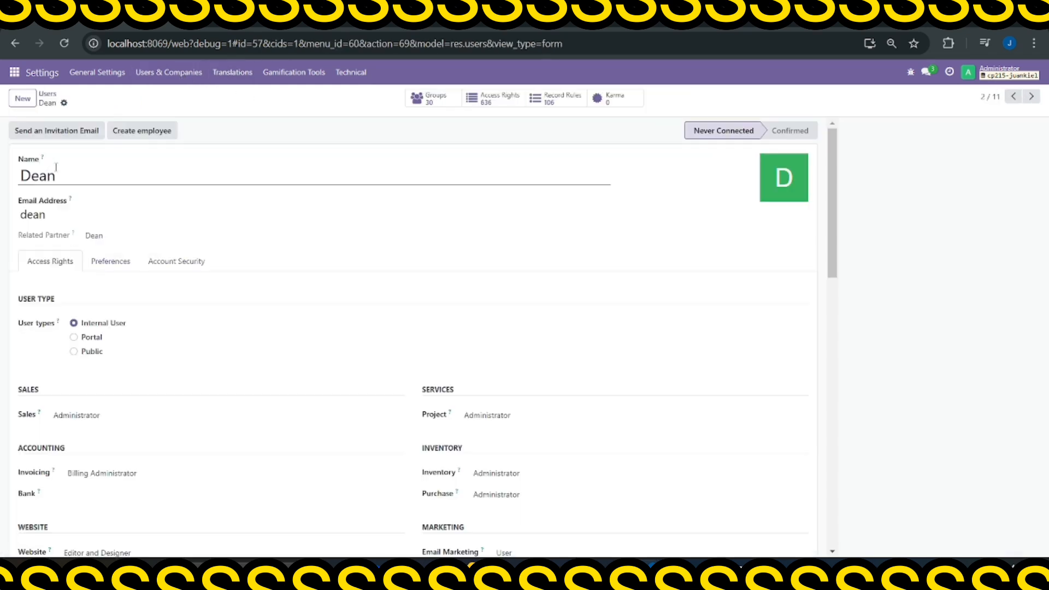
left_click_drag(57, 174, 30, 180)
left_click(69, 176)
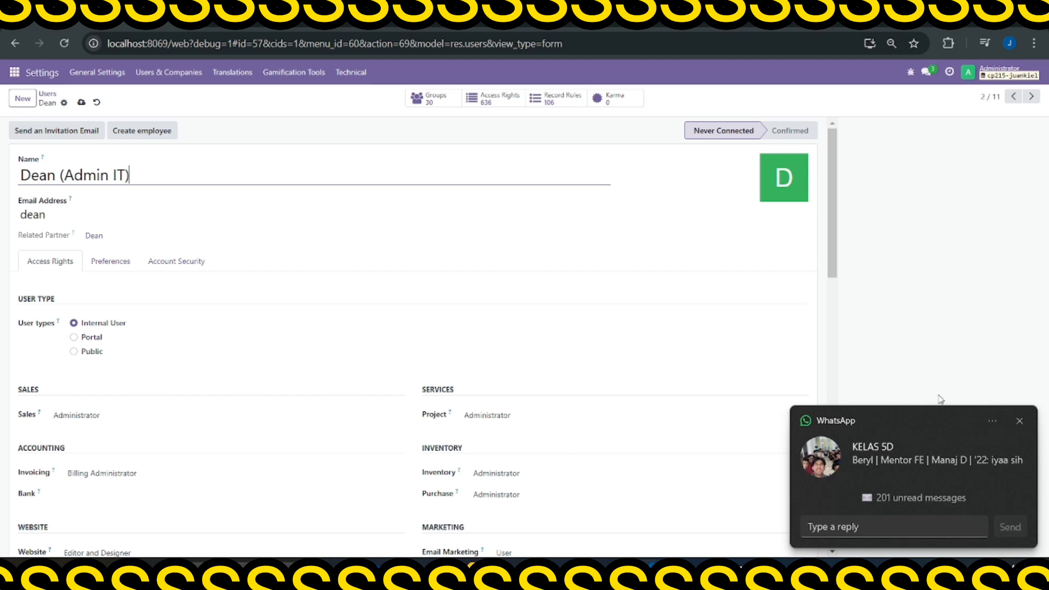
Check the Admin IT user's Sales, Invoicing, Website and Employees access rights, keeping Sales at Administrator and Website at Editor and Designer
scroll(160, 348, "down", 3)
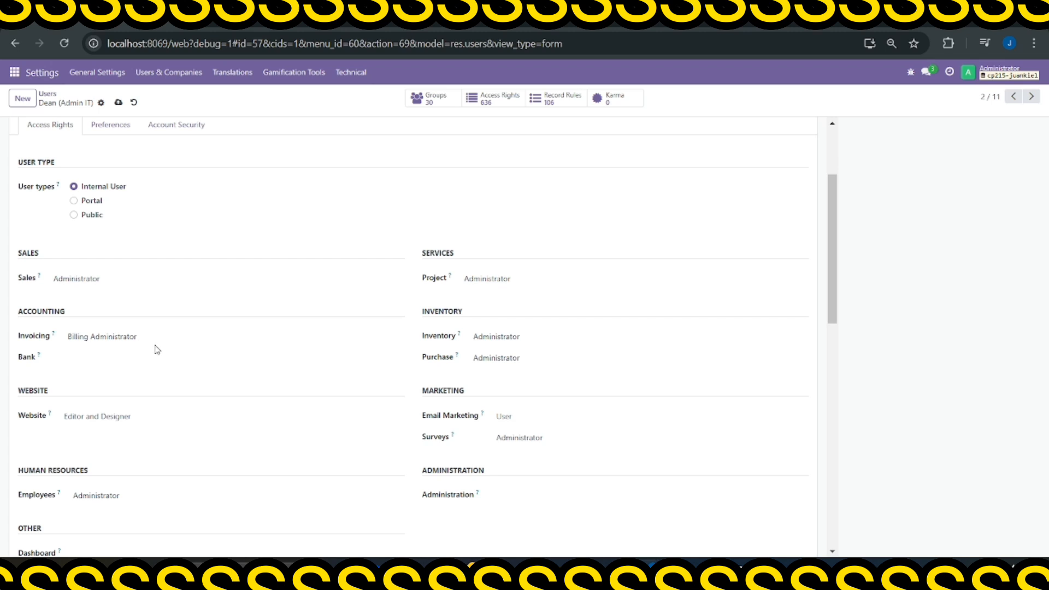
left_click(123, 282)
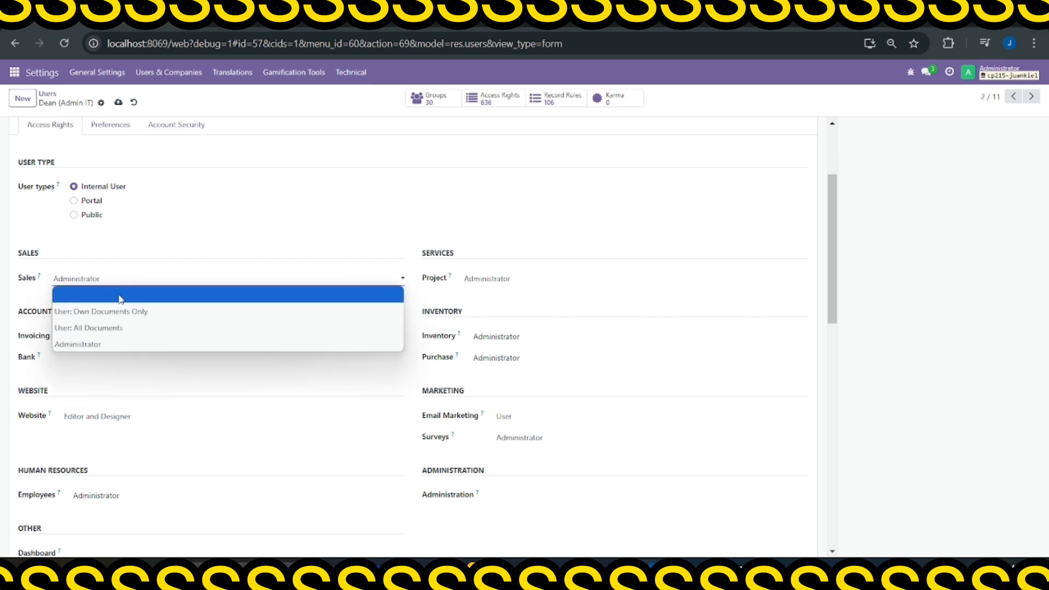
left_click(117, 343)
left_click(117, 338)
left_click(116, 387)
left_click(115, 417)
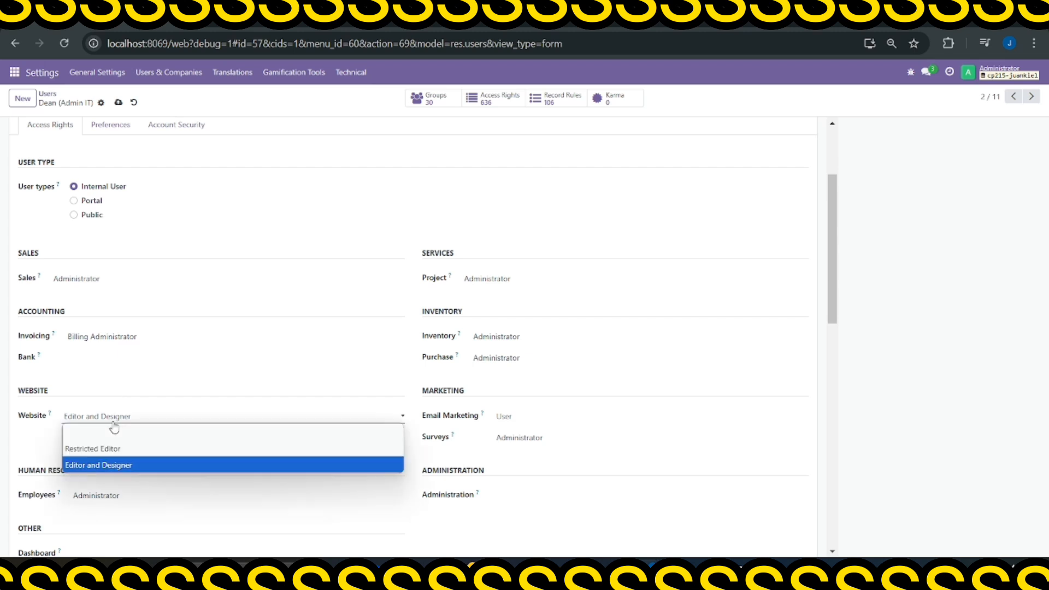
left_click(131, 466)
scroll(129, 461, "down", 1)
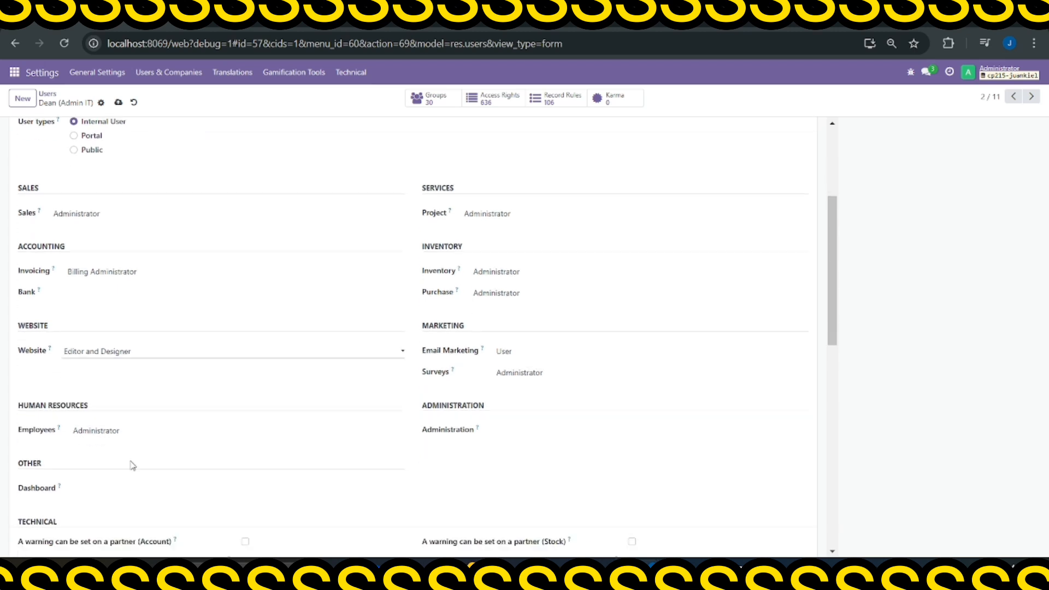
left_click(120, 429)
left_click(282, 467)
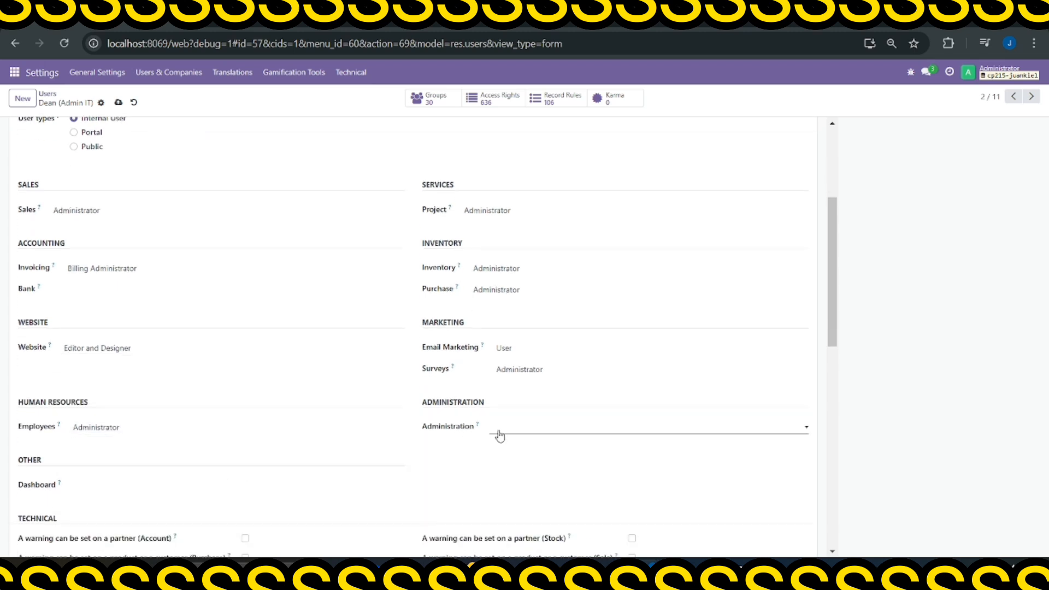
Set the Admin IT user's Administration access right to Access Rights
left_click(534, 432)
left_click(426, 456)
left_click(517, 432)
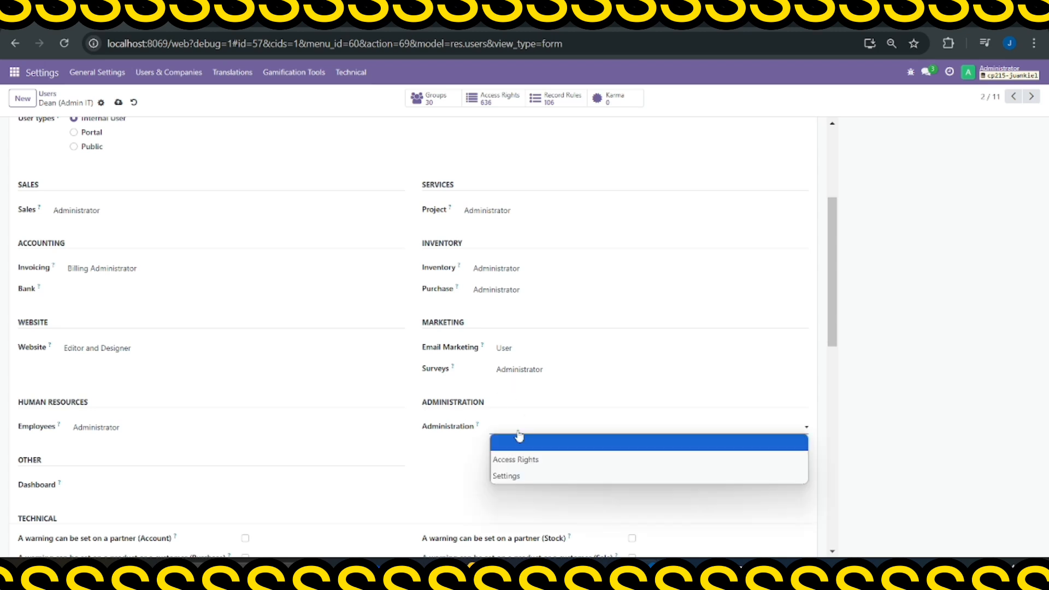
left_click(528, 466)
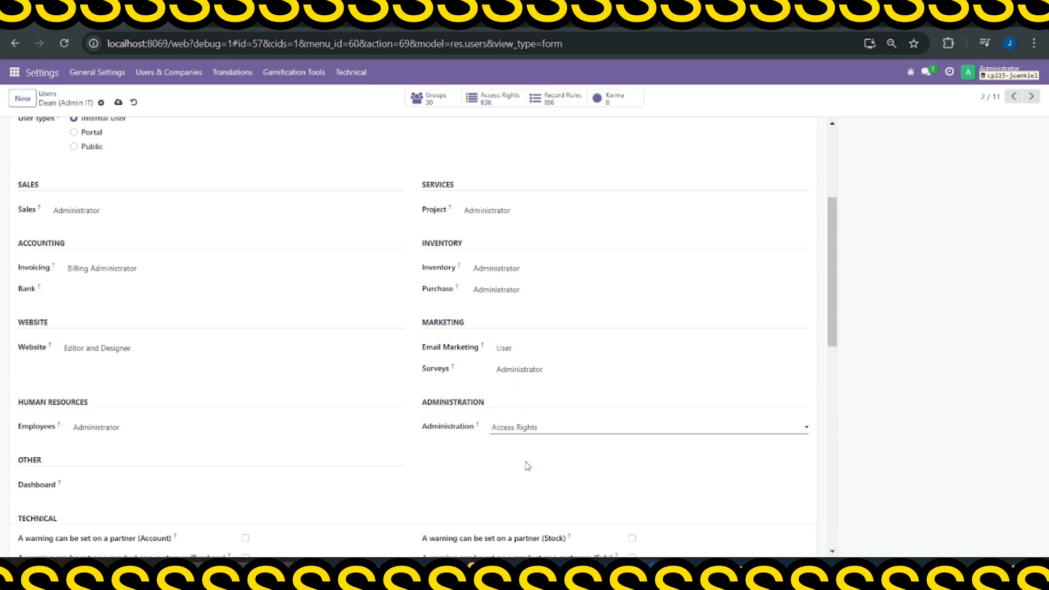
Review the Admin IT user's Surveys and Email Marketing rights, along with the technical and extra rights
left_click(535, 373)
left_click(518, 419)
left_click(520, 353)
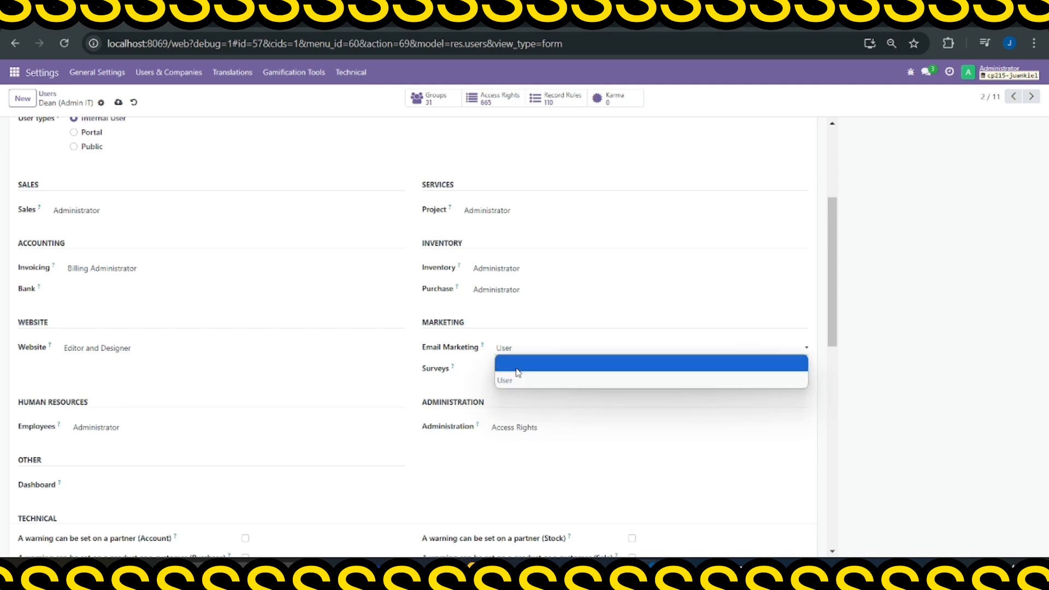
left_click(467, 365)
scroll(277, 454, "down", 10)
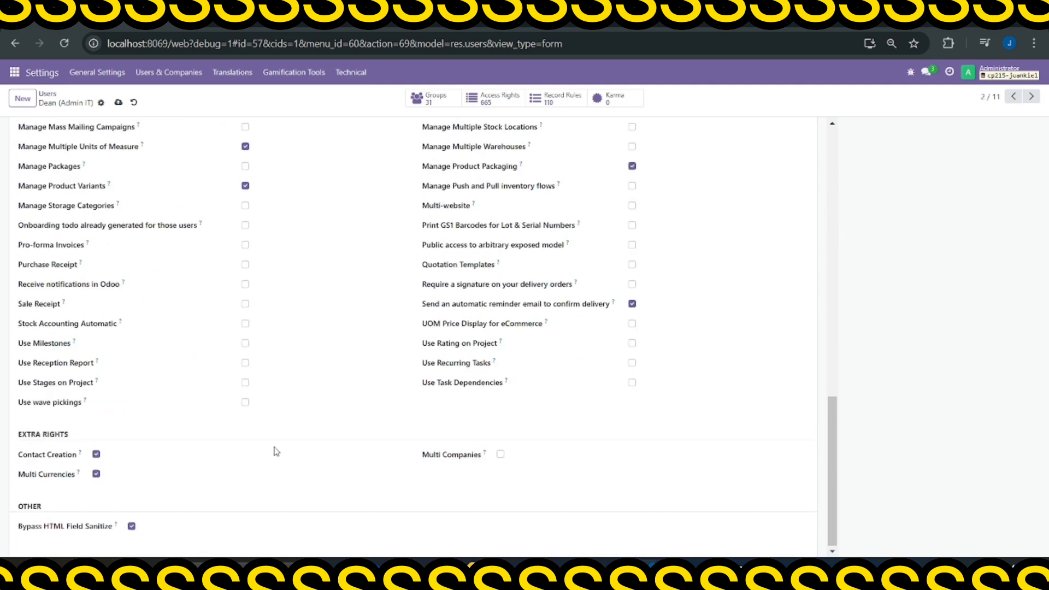
scroll(274, 451, "up", 15)
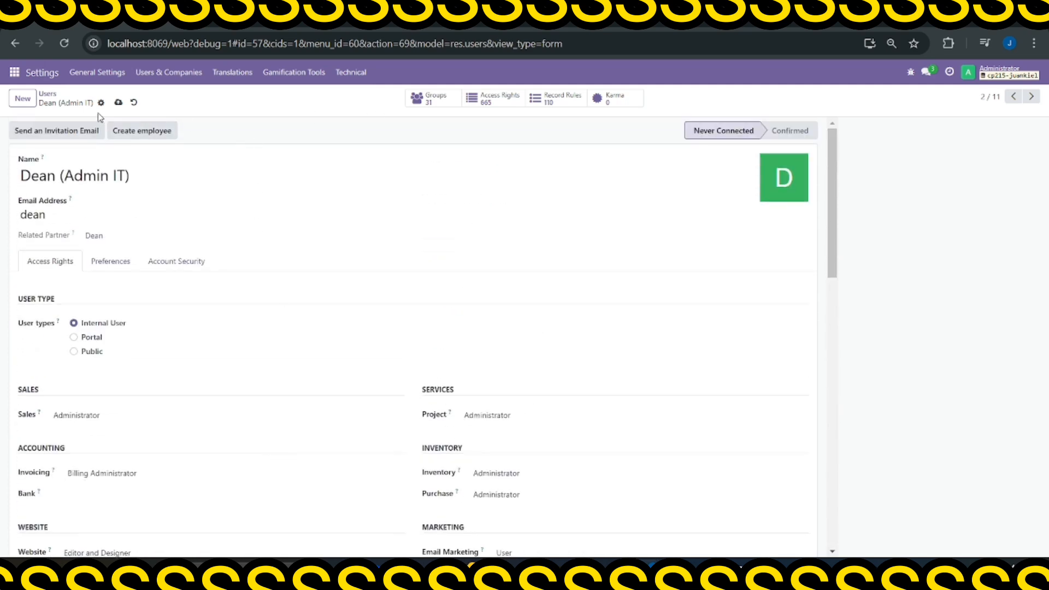
Save the Admin IT user's record and open the list of user groups
left_click(119, 103)
left_click(173, 74)
left_click(190, 107)
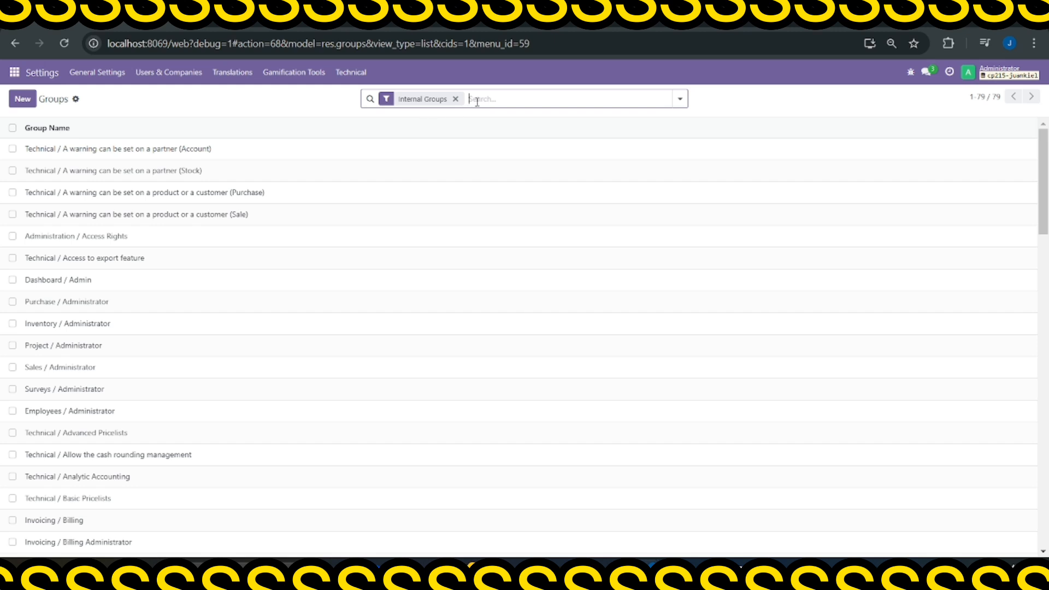
Search the groups for "inventory" and open the Inventory / Administrator group
type("inventory")
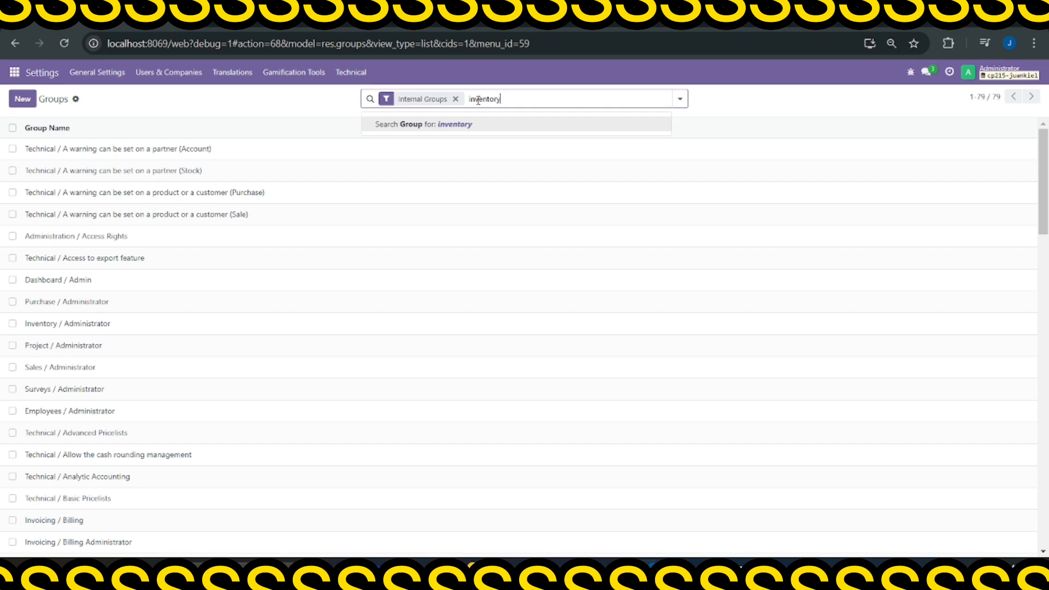
key("Return")
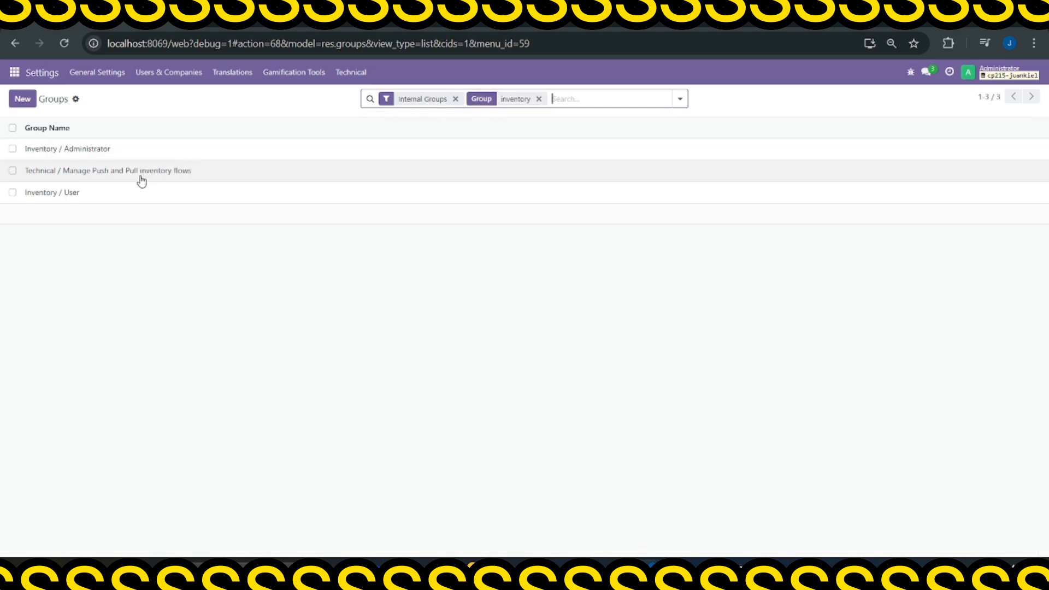
left_click(94, 152)
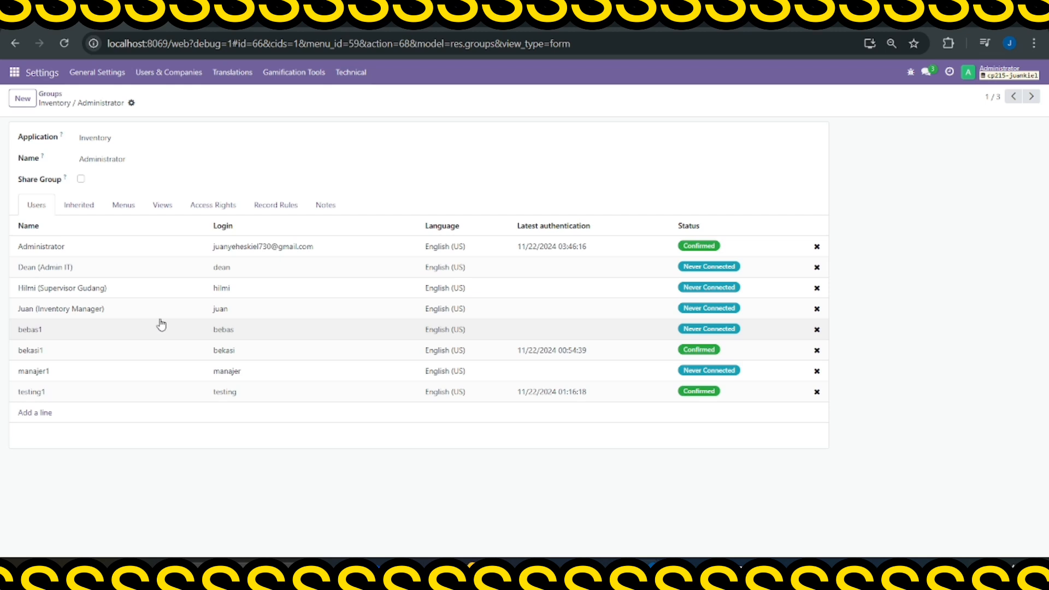
Examine the Inventory / Administrator group's inherited groups, menus and views, and its read, write, create and delete access per model
left_click(79, 206)
left_click(123, 206)
left_click(163, 206)
left_click(213, 205)
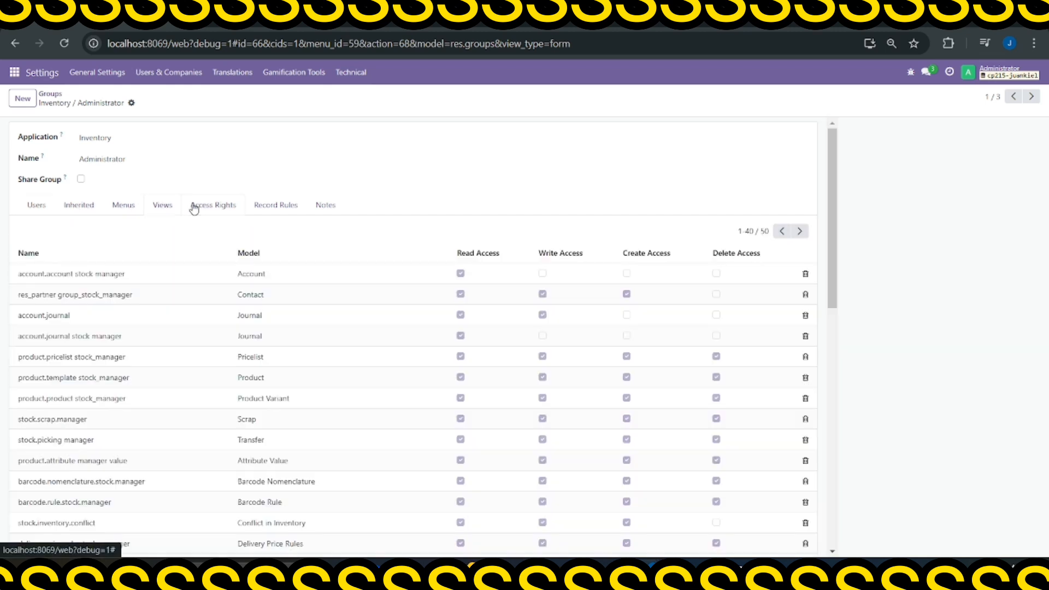
scroll(437, 415, "down", 10)
scroll(538, 421, "up", 10)
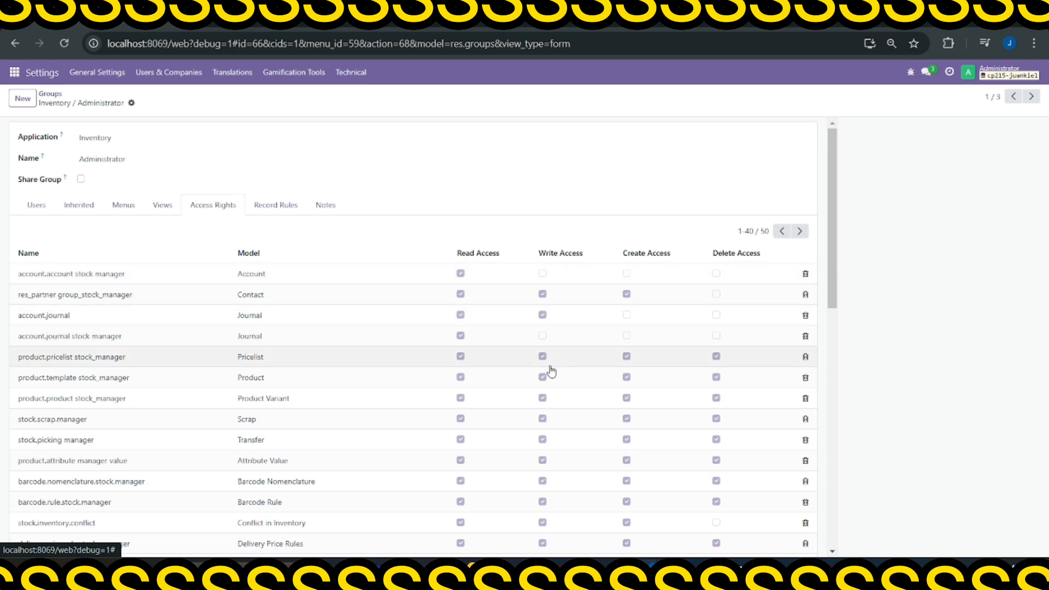
scroll(328, 366, "down", 2)
scroll(410, 371, "up", 2)
scroll(502, 370, "down", 10)
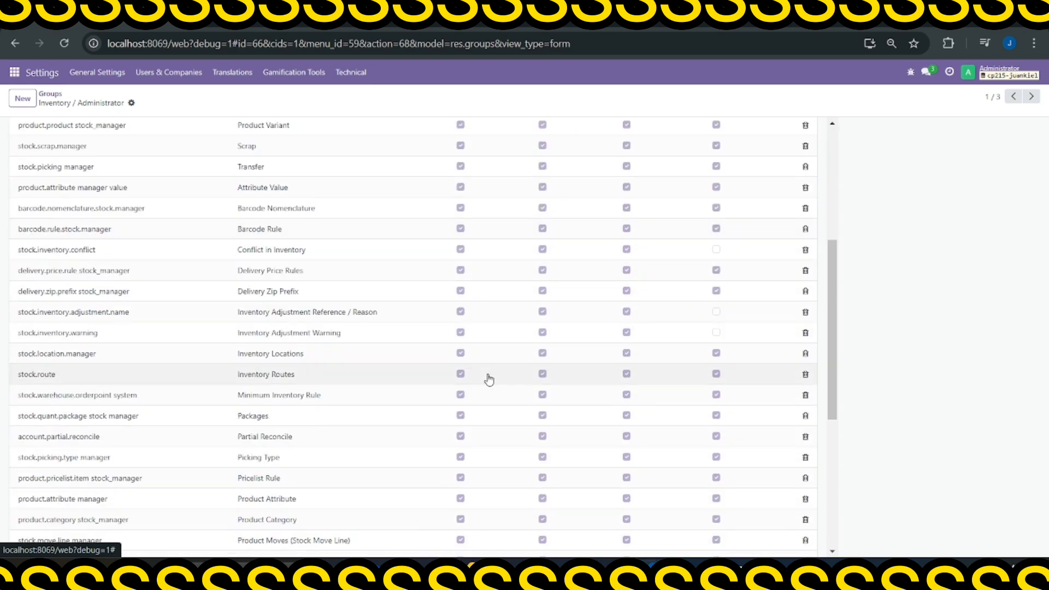
scroll(528, 384, "up", 10)
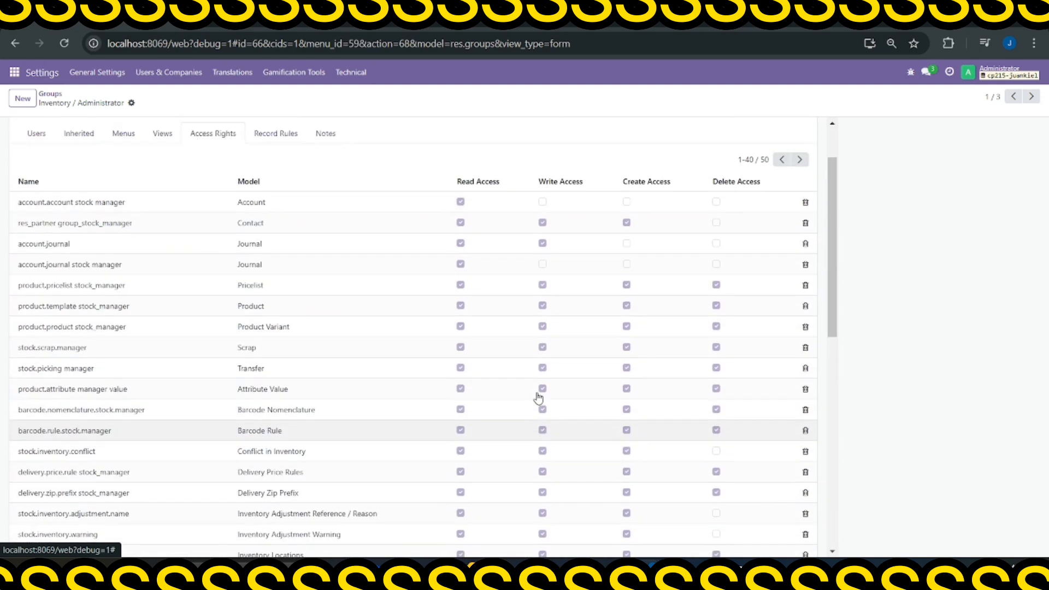
mouse_move(64, 139)
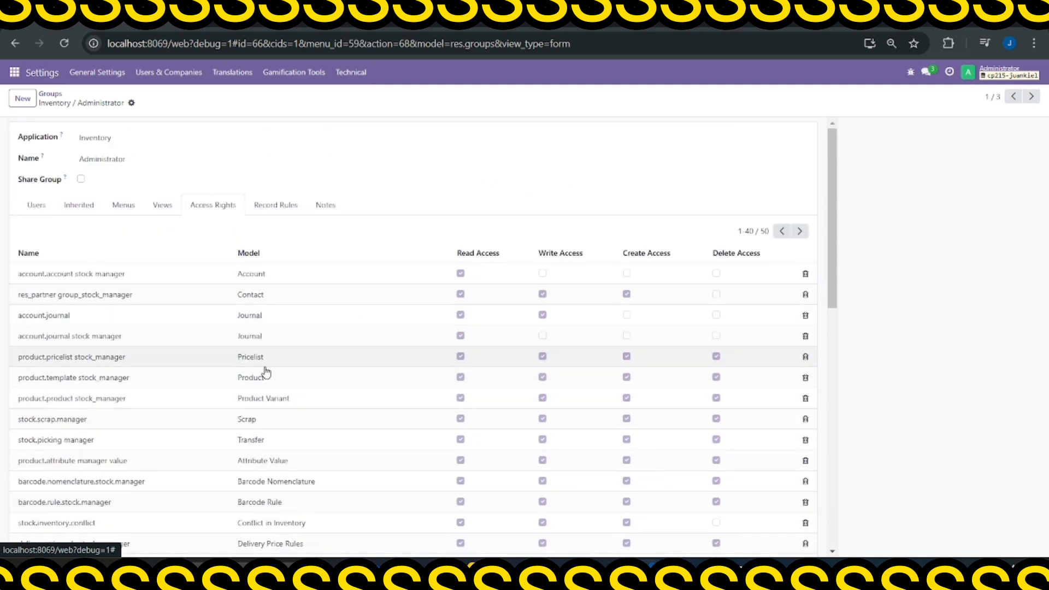
scroll(264, 368, "down", 10)
scroll(458, 402, "up", 9)
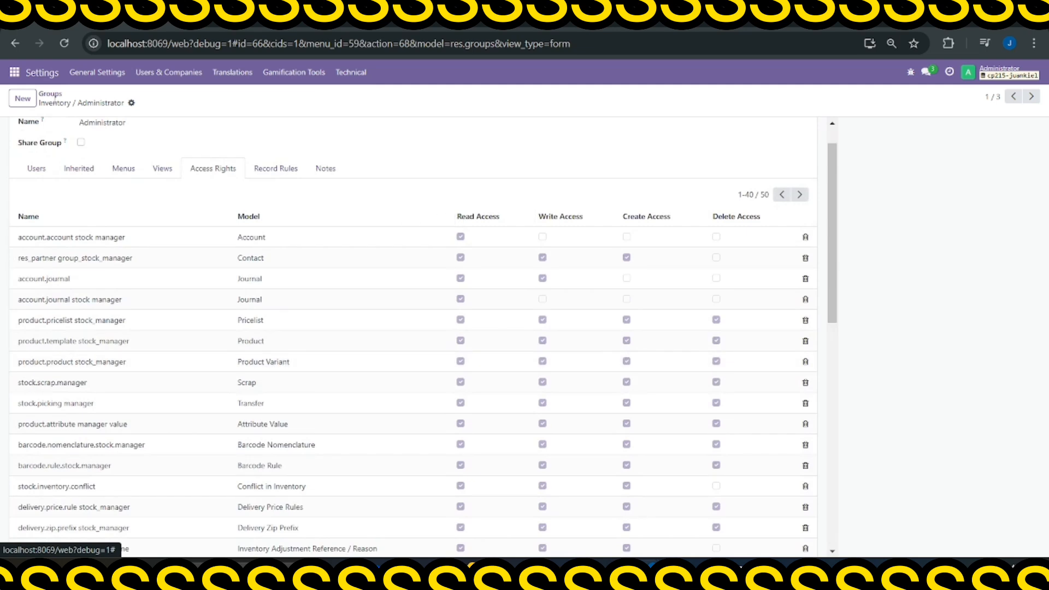
Return to the groups list, search it for "inventory" and open the Inventory / User group
left_click(165, 74)
left_click(173, 111)
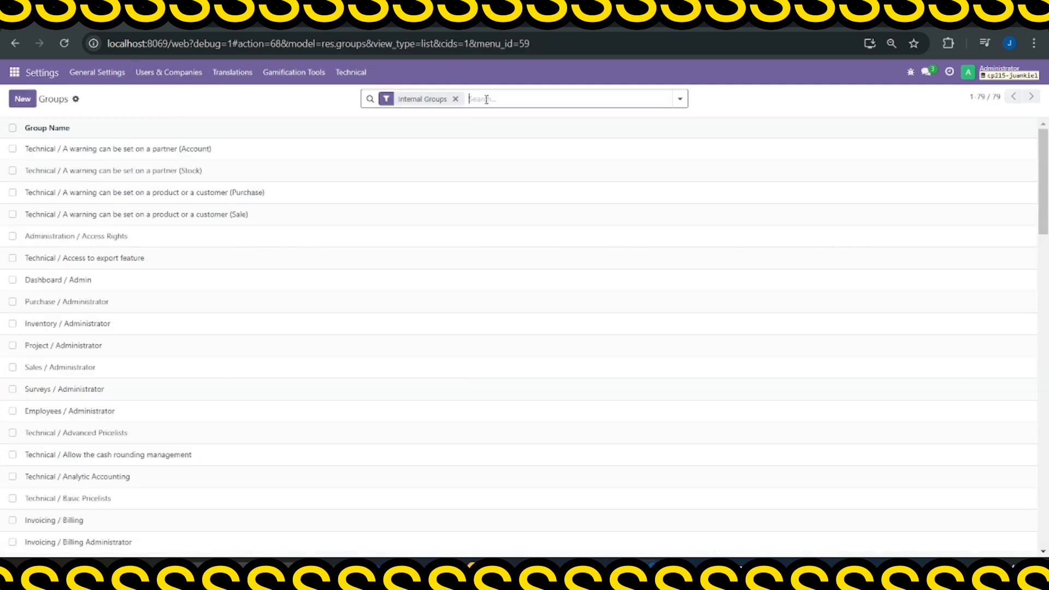
type("inventory")
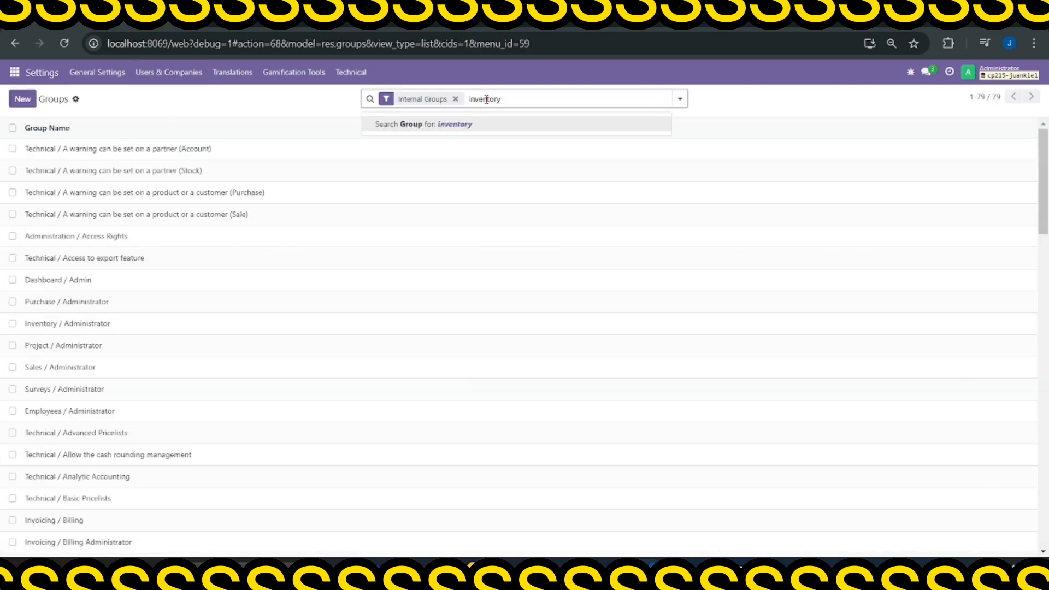
key("Return")
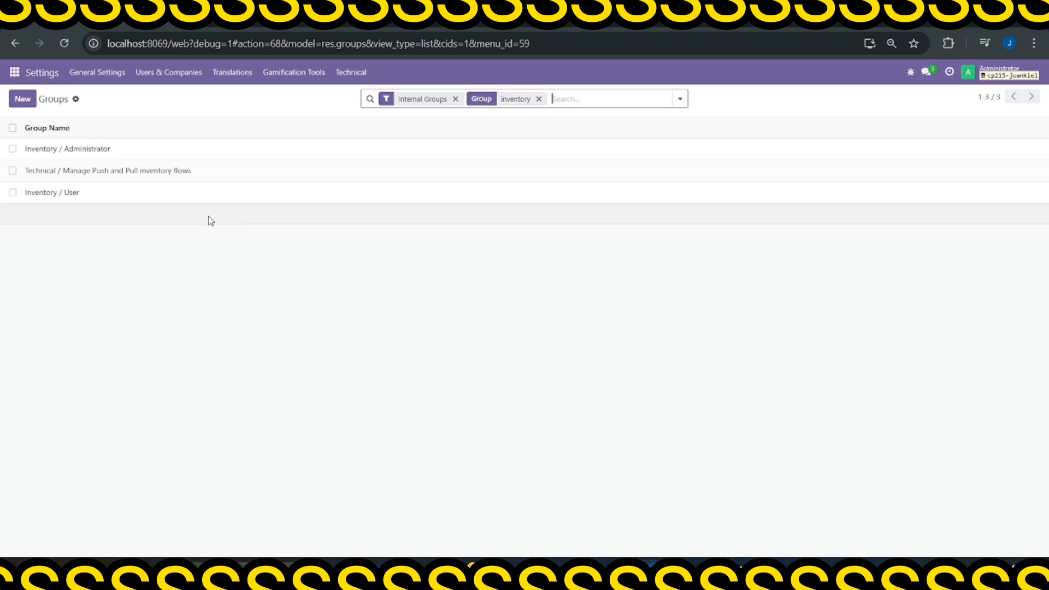
left_click(63, 197)
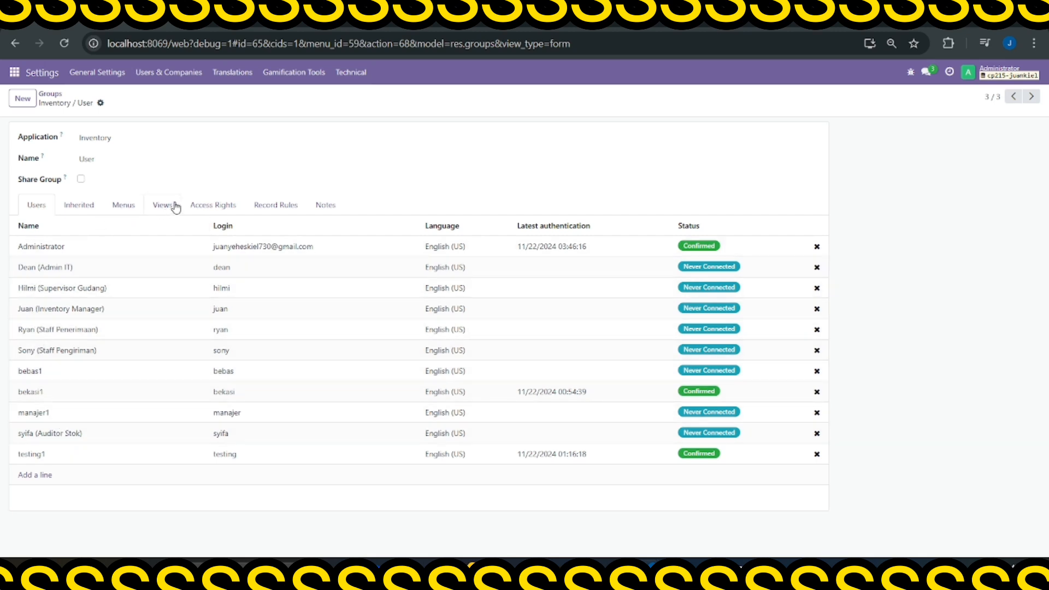
Remove delete access for the Lot/Serial, Transfer and Packages models in the Inventory / User group's access rights
left_click(214, 206)
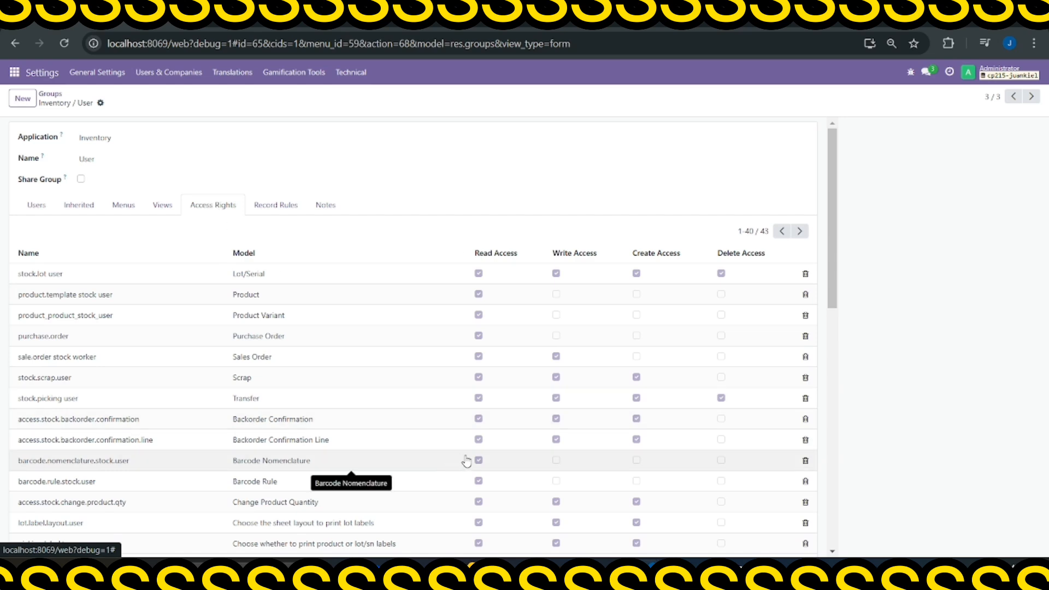
scroll(480, 457, "down", 4)
scroll(479, 457, "up", 4)
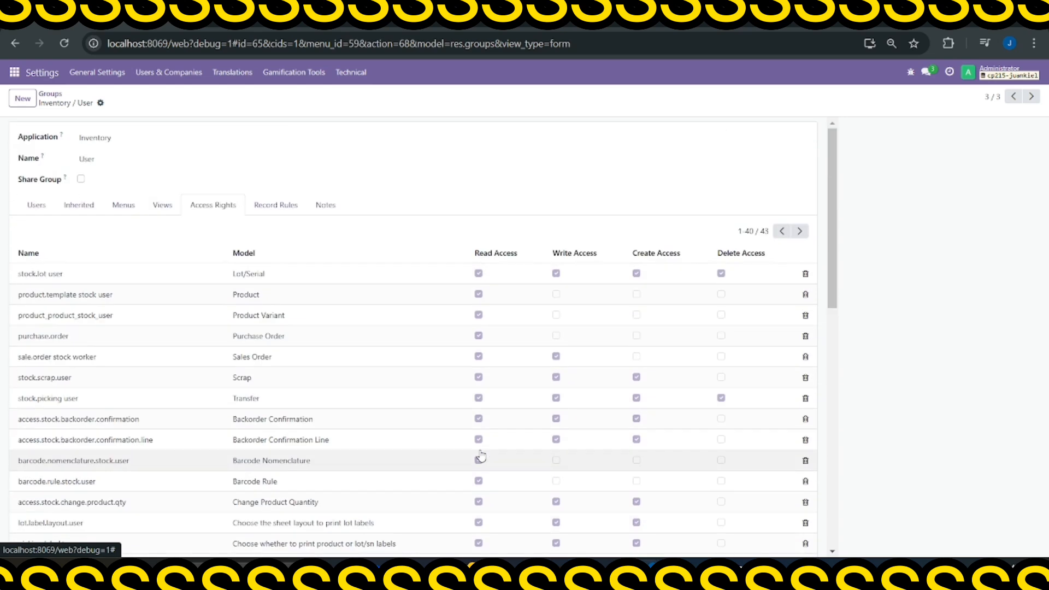
left_click(721, 273)
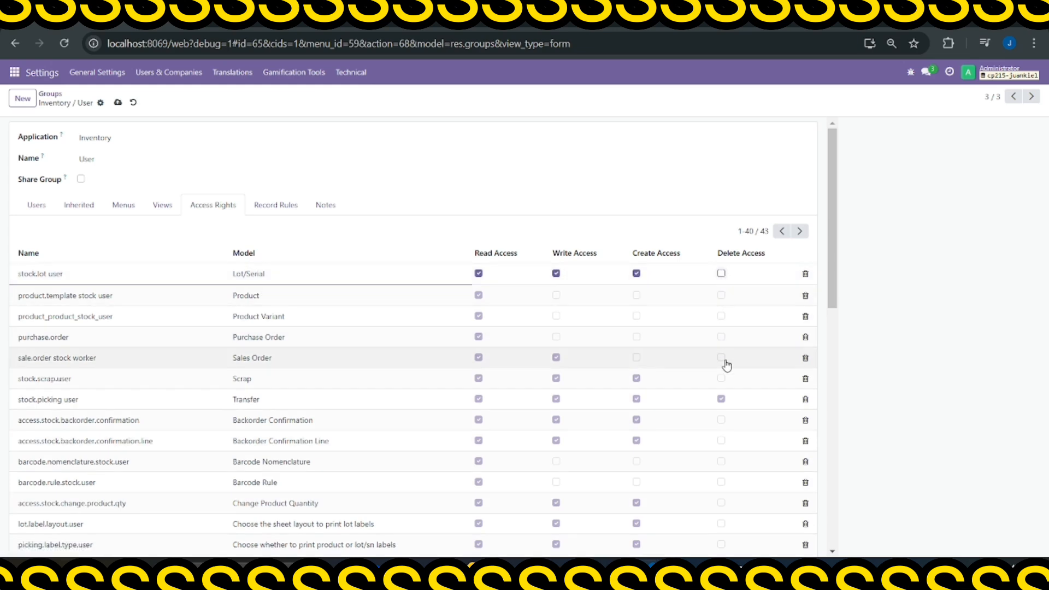
left_click(721, 398)
scroll(724, 404, "down", 4)
left_click(721, 441)
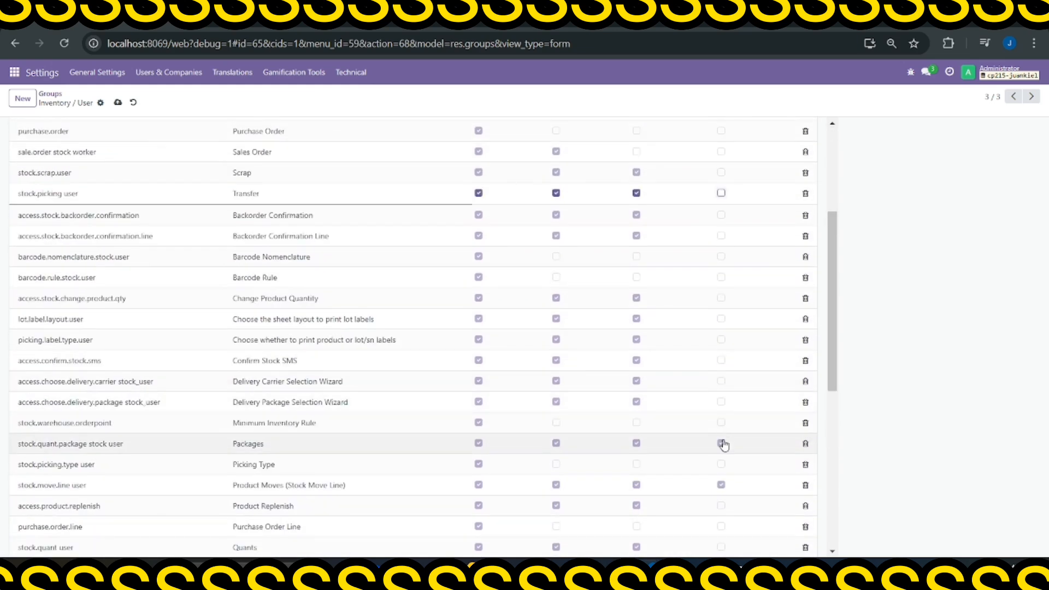
Remove the group's delete access for Product Moves (Stock Move Line), Return Picking Line, Snooze Orderpoint and Stock Package Level
scroll(722, 432, "down", 3)
left_click(721, 350)
left_click(721, 452)
scroll(723, 458, "down", 2)
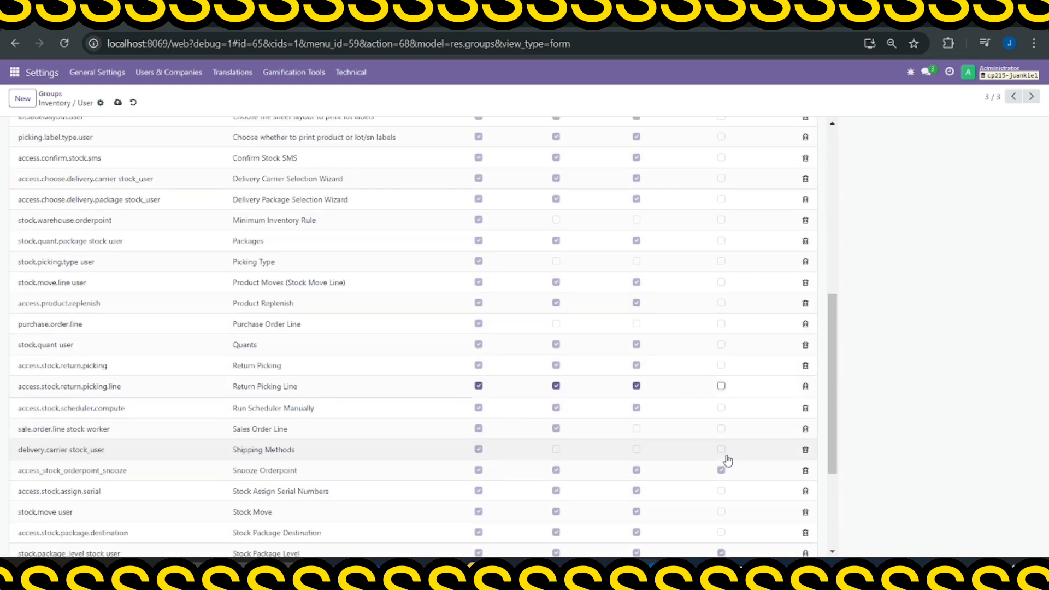
left_click(722, 469)
scroll(724, 453, "down", 3)
left_click(721, 377)
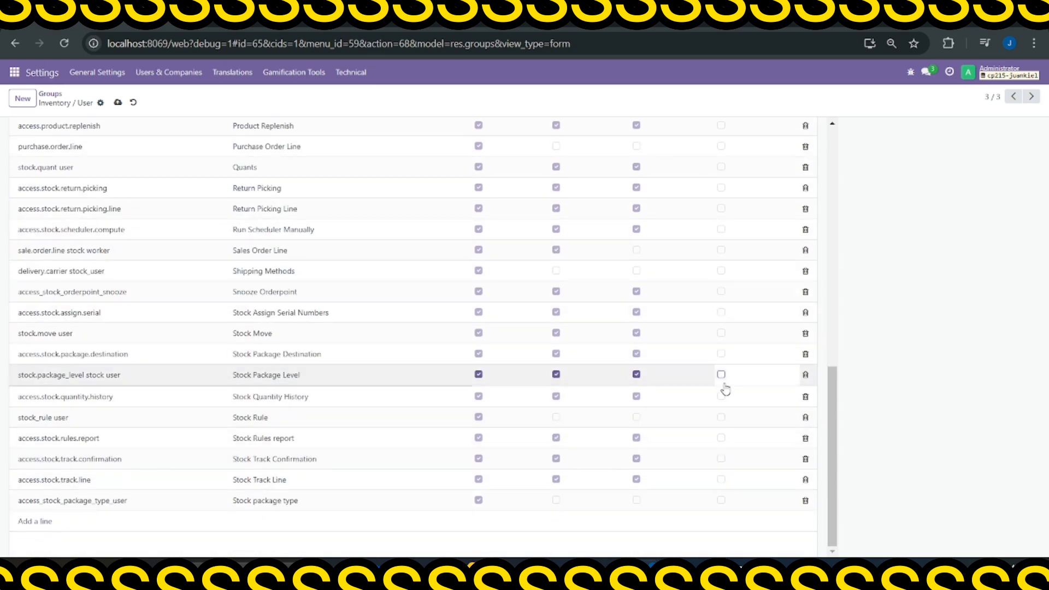
Save the changed access rights of the Inventory / User group
scroll(682, 453, "up", 10)
scroll(646, 472, "up", 2)
left_click(117, 102)
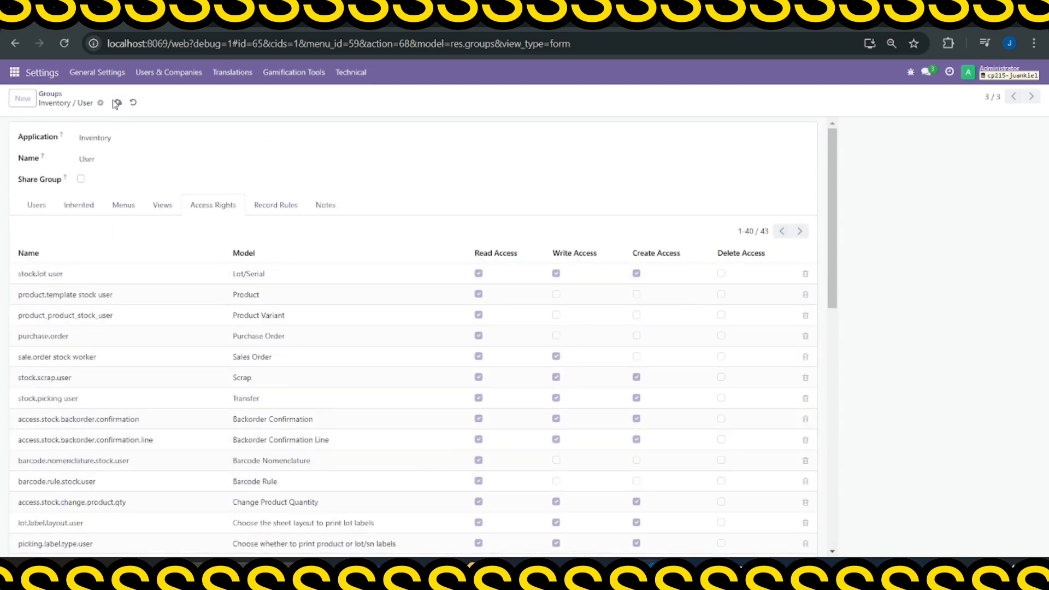